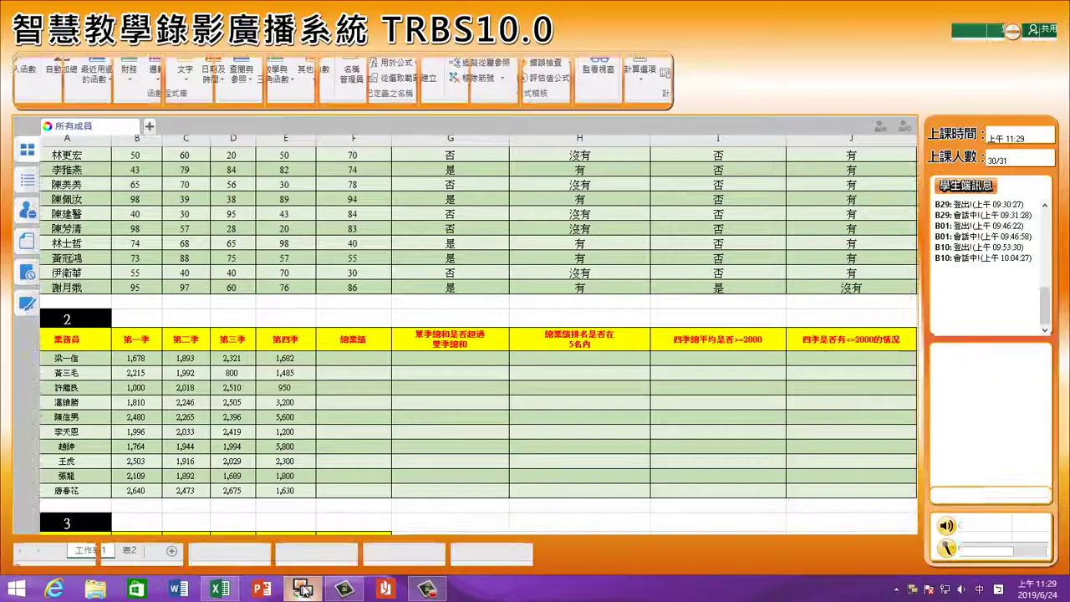
Total row 17's four quarters in F17 with AutoSum, giving =SUM(B17:E17)
click(361, 421)
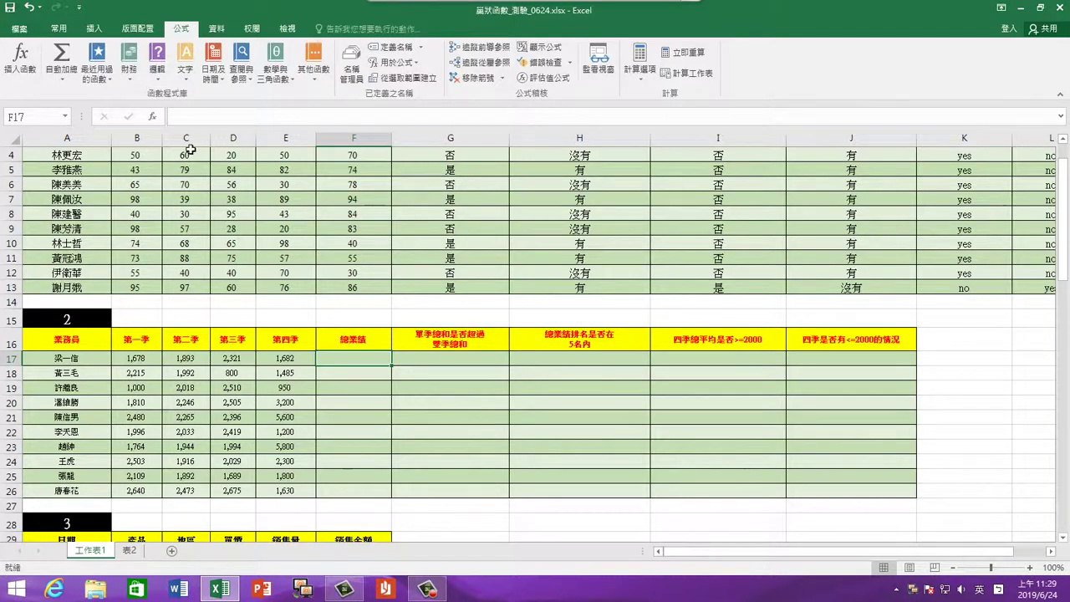
click(61, 57)
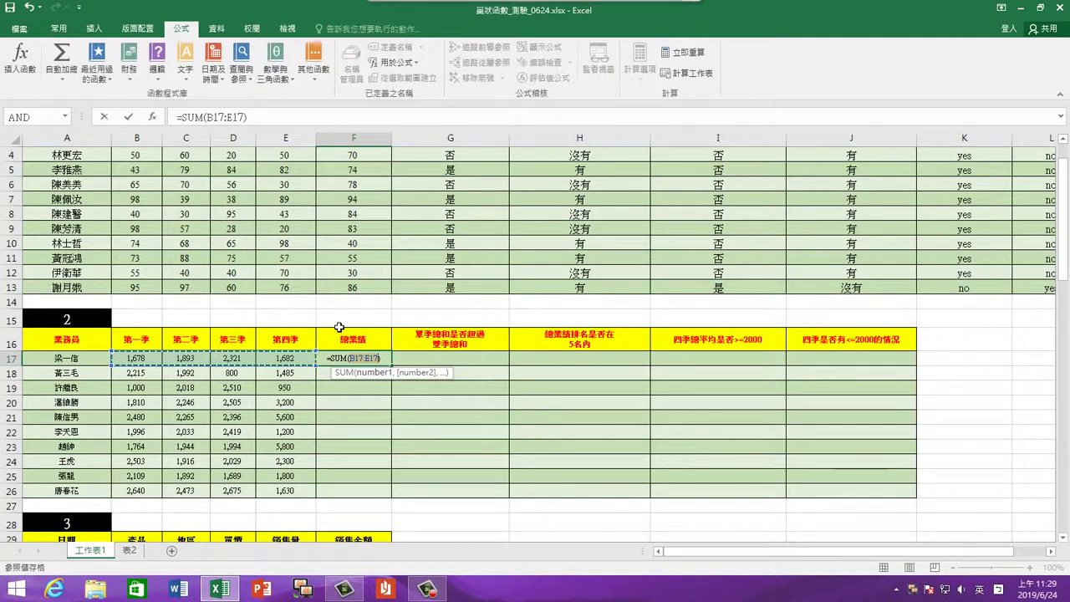
key(Return)
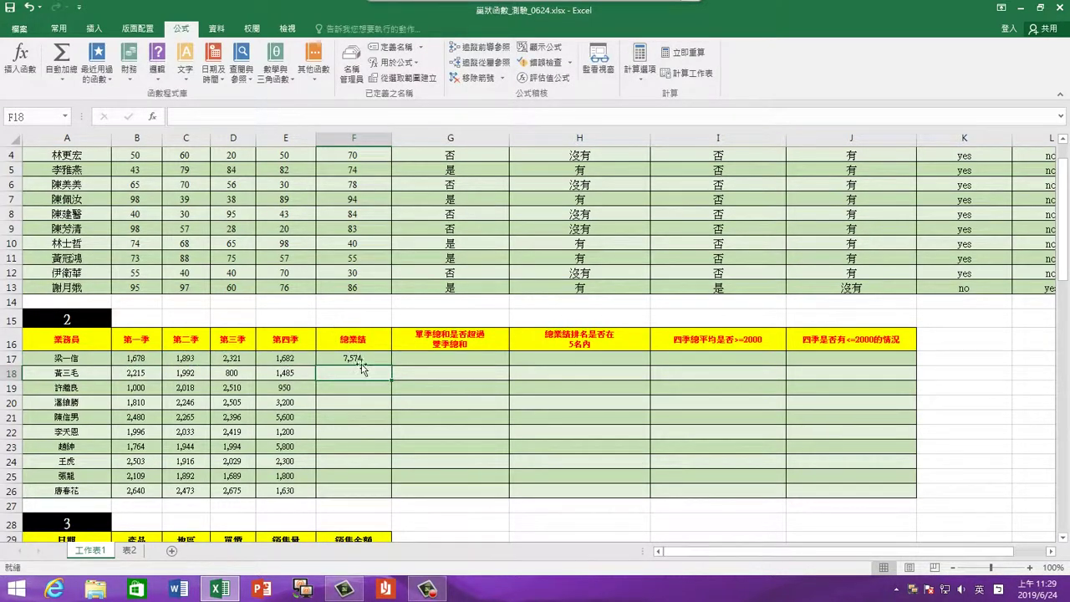
Copy the F17 SUM formula down into F18:F26
right_click(368, 365)
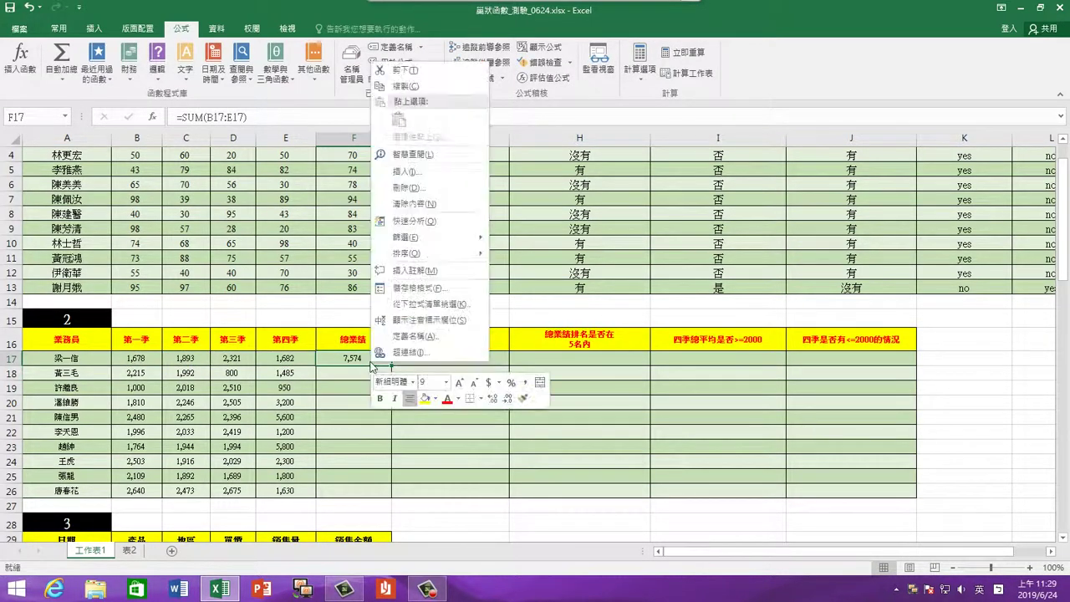
click(408, 86)
drag(366, 392, 359, 491)
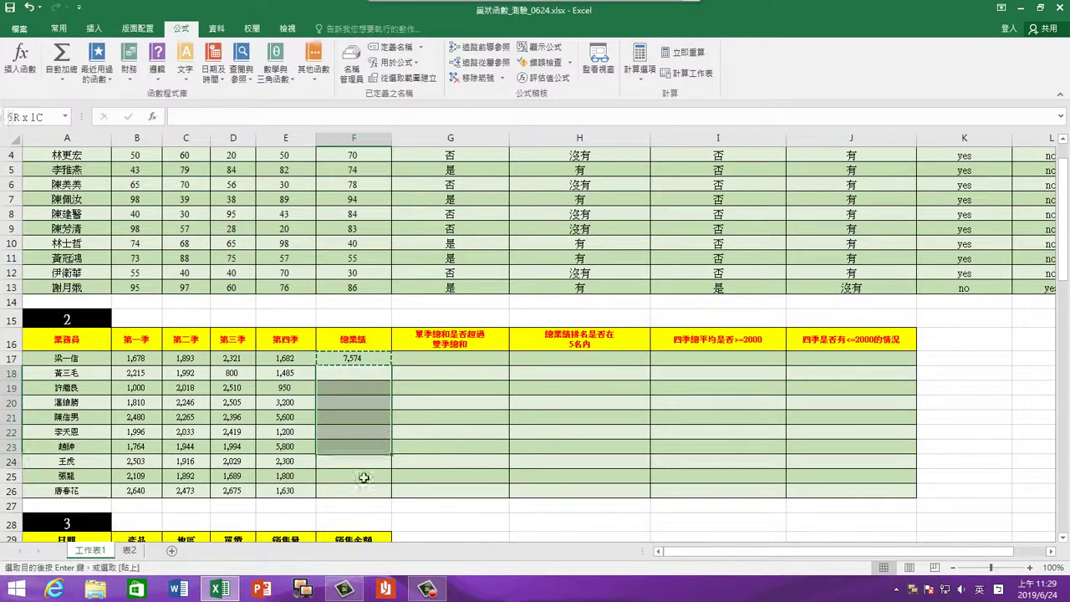
right_click(355, 441)
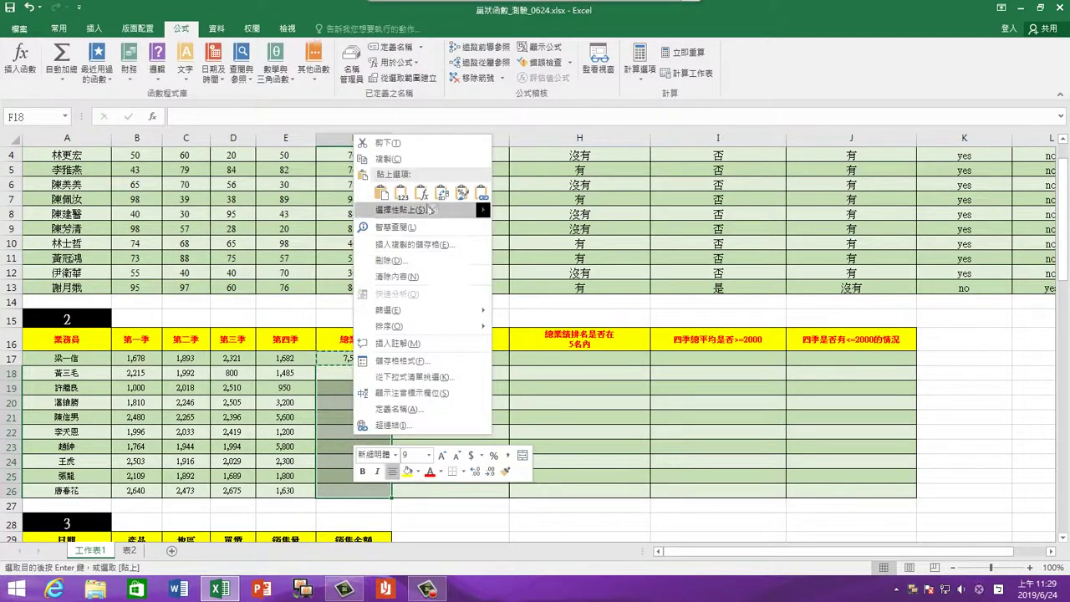
click(422, 194)
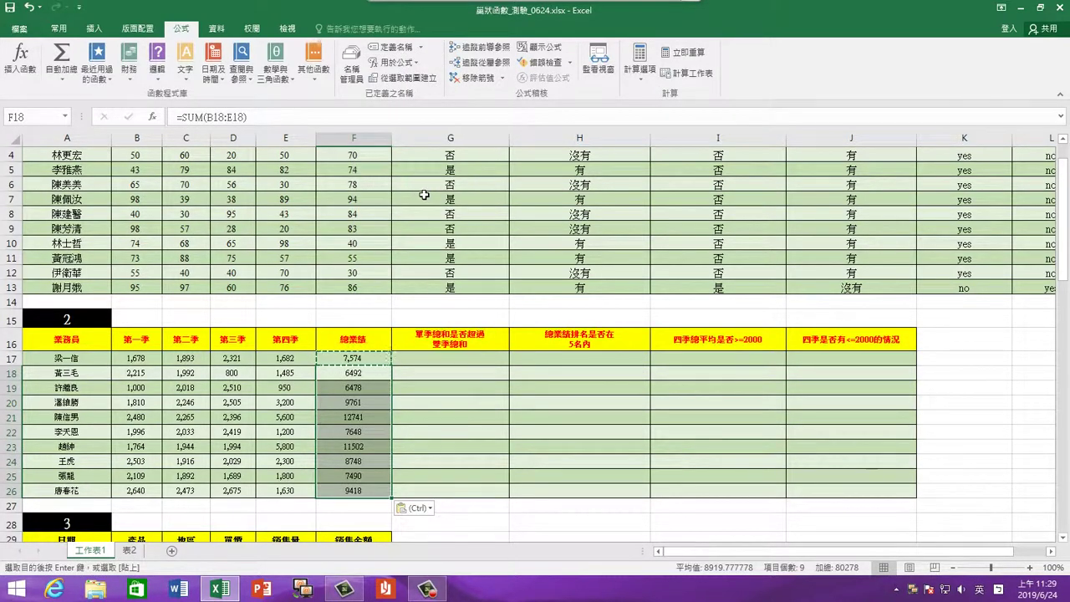
key(Escape)
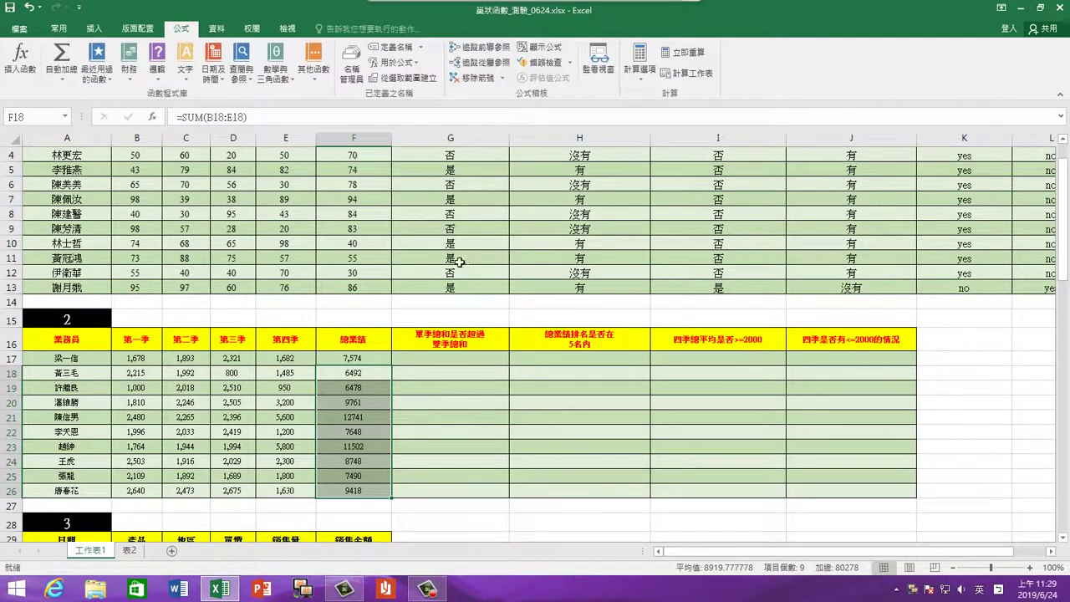
Insert an IF function into G17 from the recently used functions list
click(452, 359)
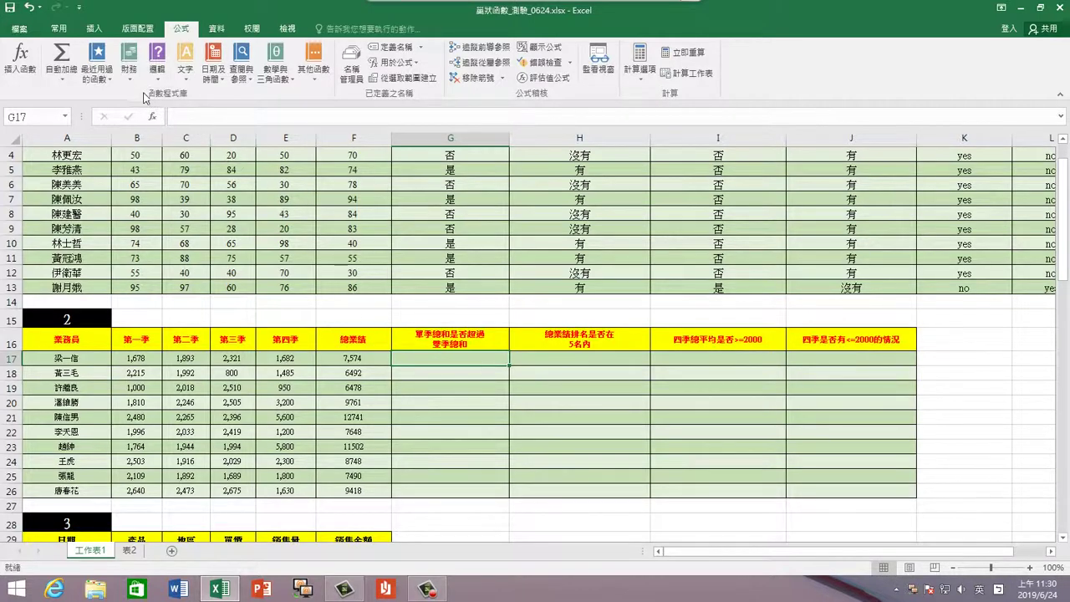
click(102, 81)
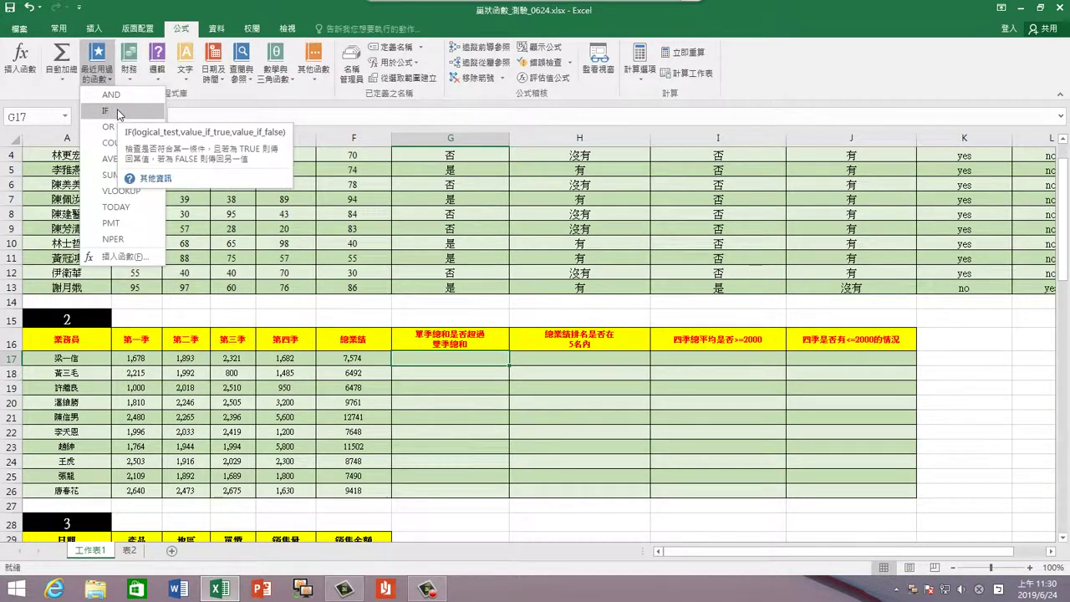
click(118, 111)
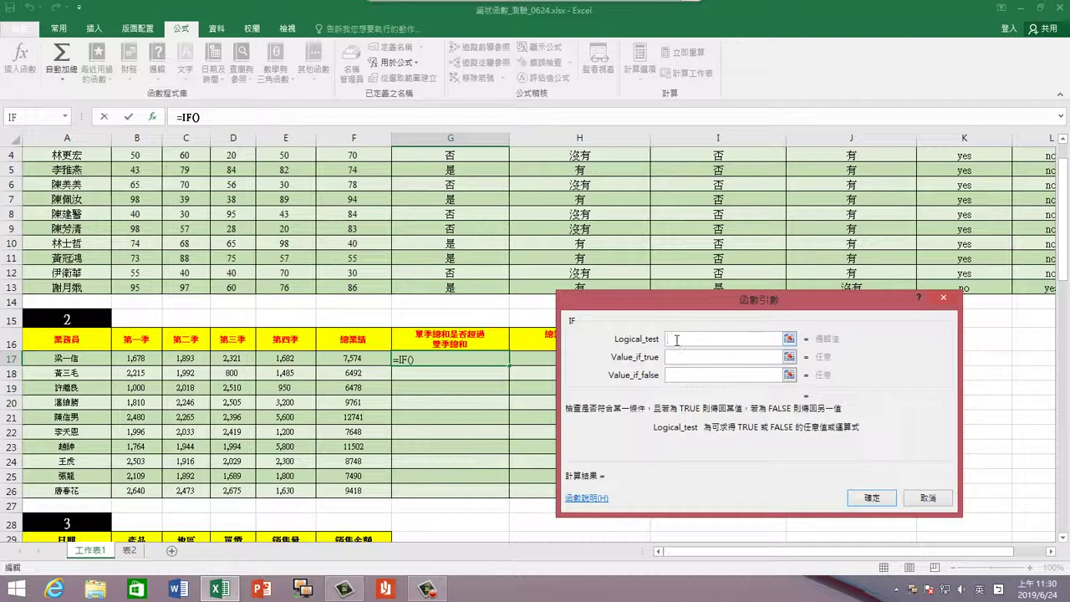
Nest SUM(B17,D17) as the logical test of G17's IF formula
click(65, 118)
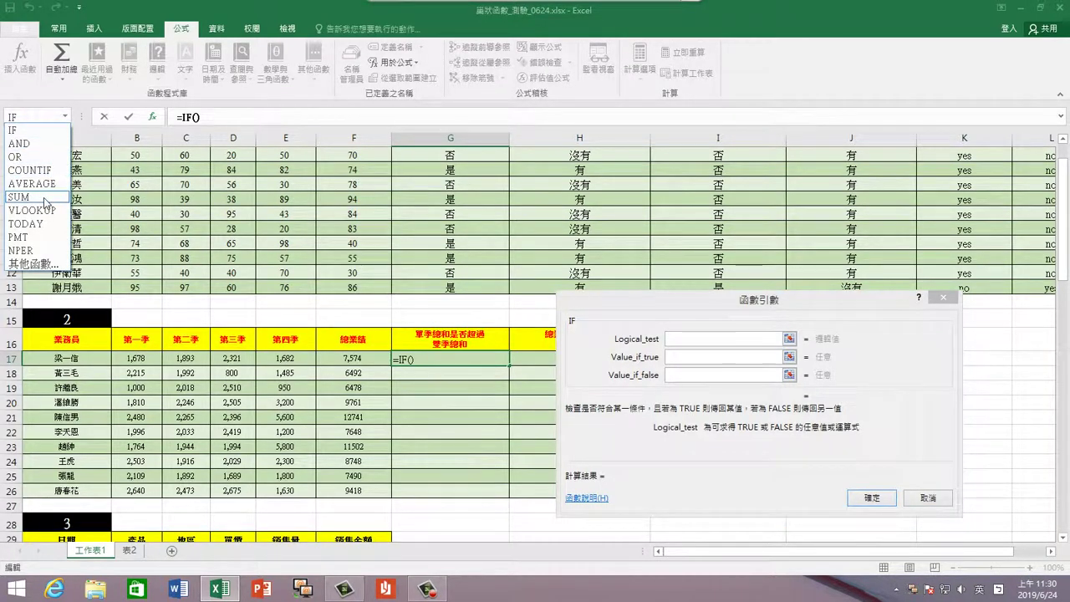
click(44, 200)
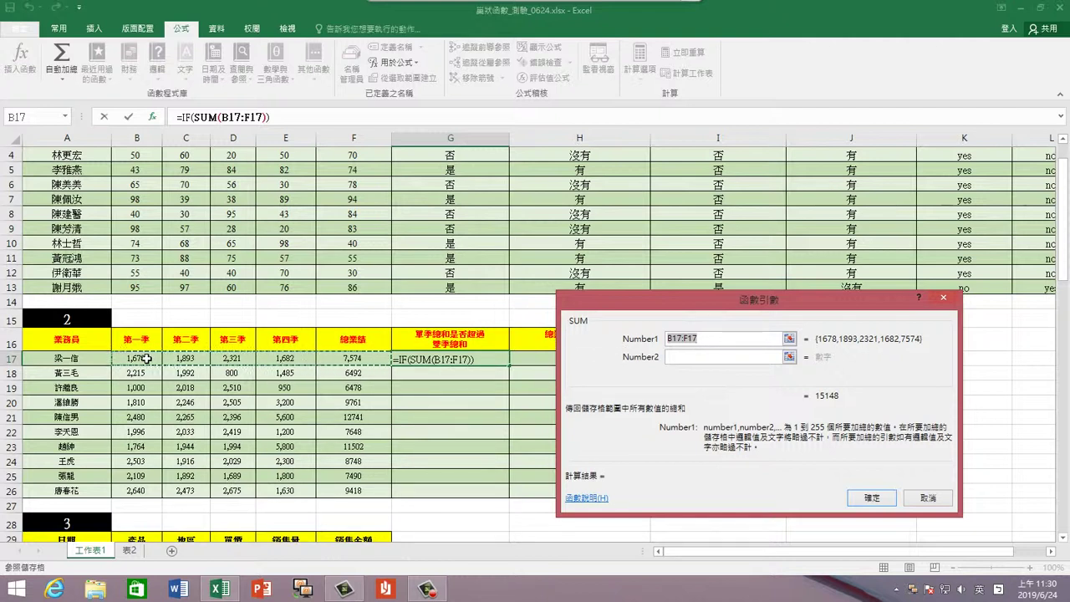
click(147, 358)
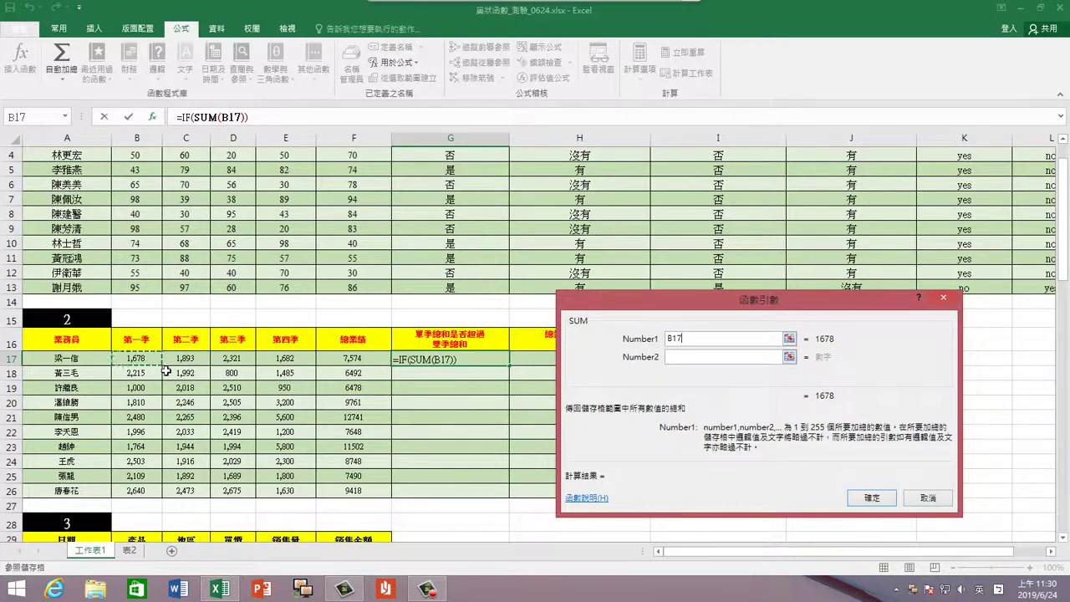
ctrl+click(238, 357)
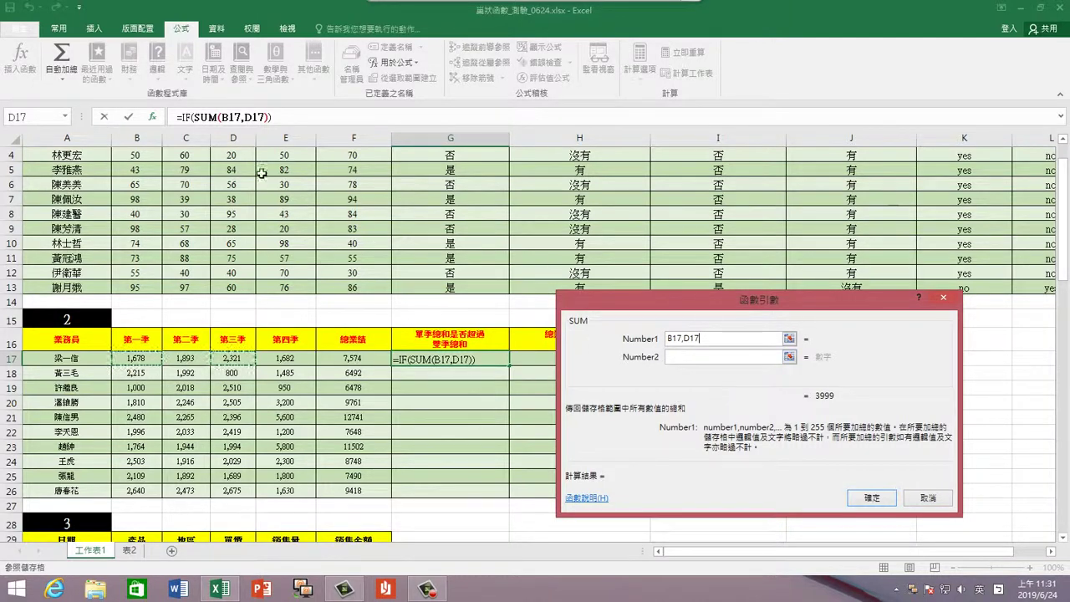
click(184, 116)
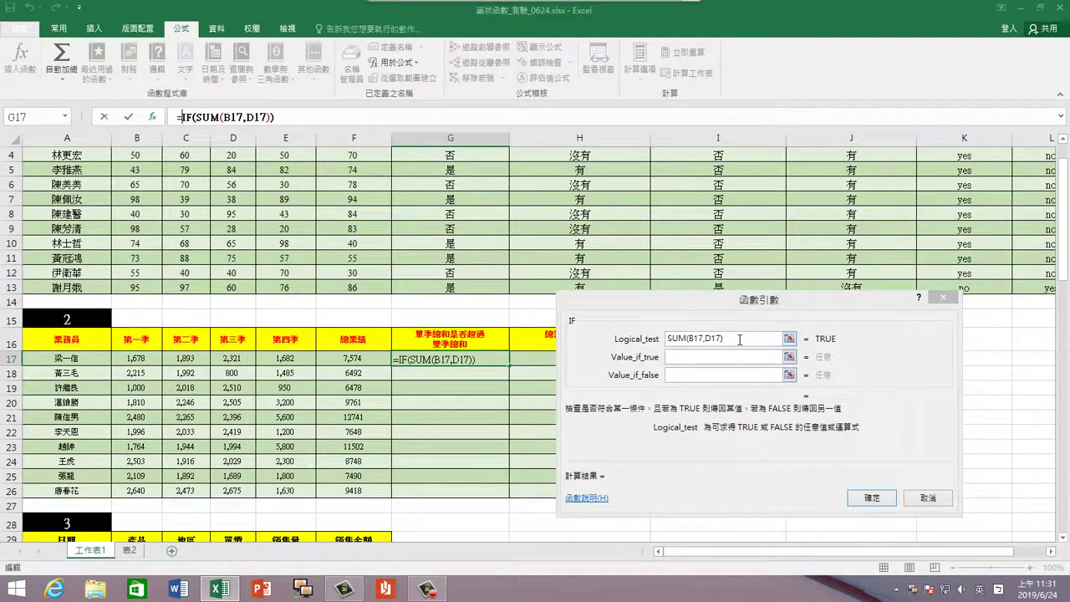
Complete the logical test as SUM(B17,D17)>SUM(C17,E17)
click(741, 340)
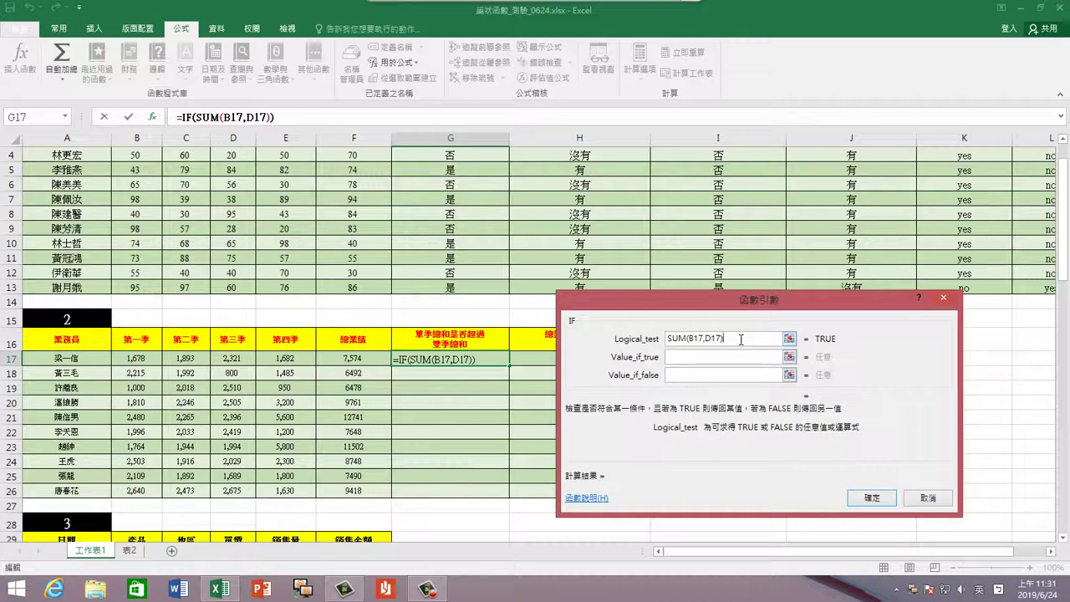
text(>)
click(65, 116)
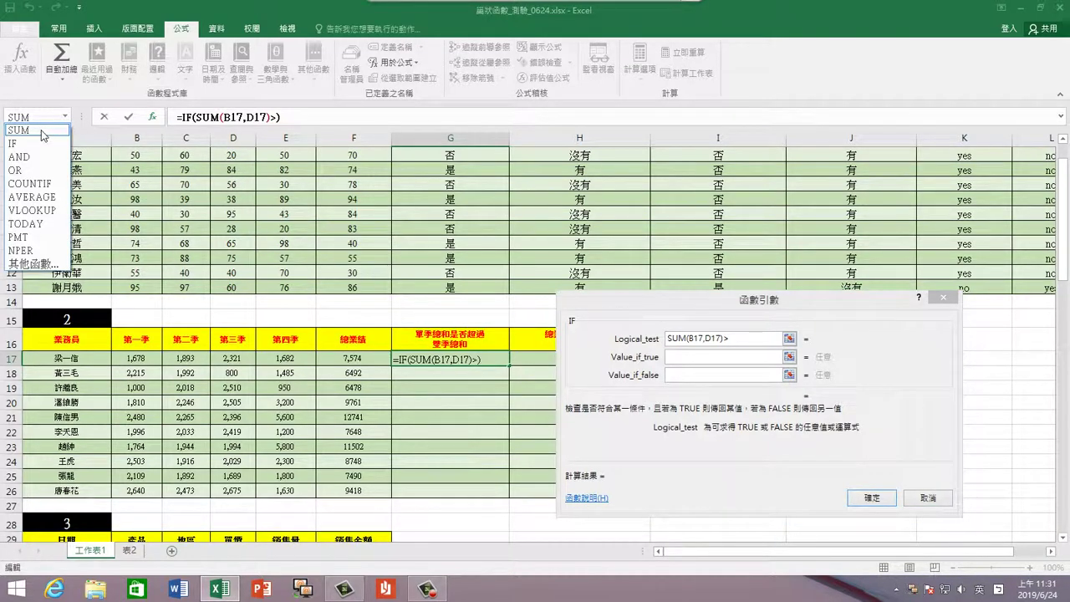
click(41, 131)
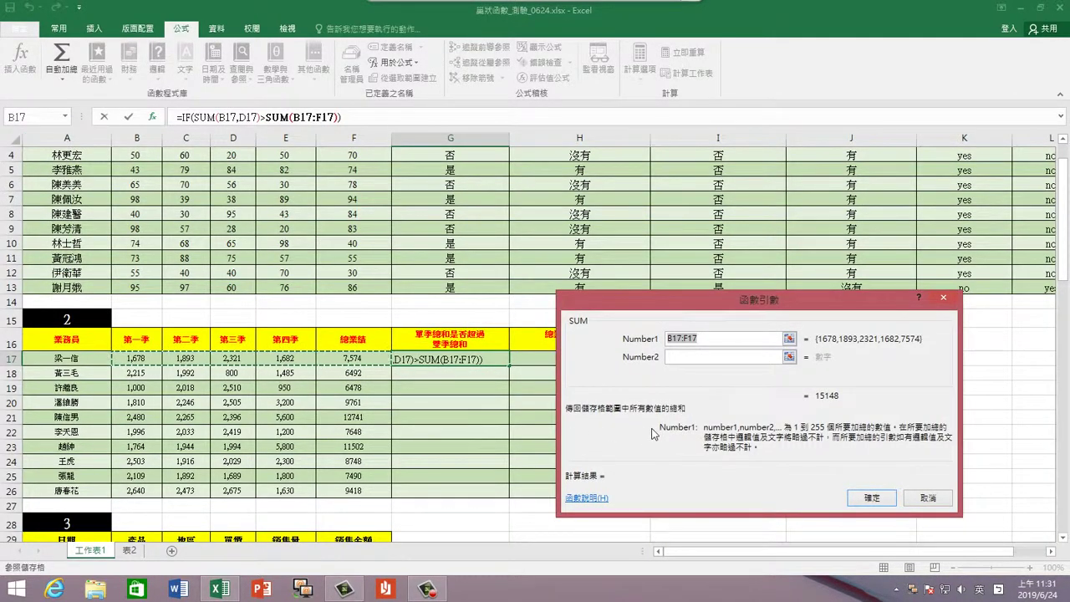
click(192, 358)
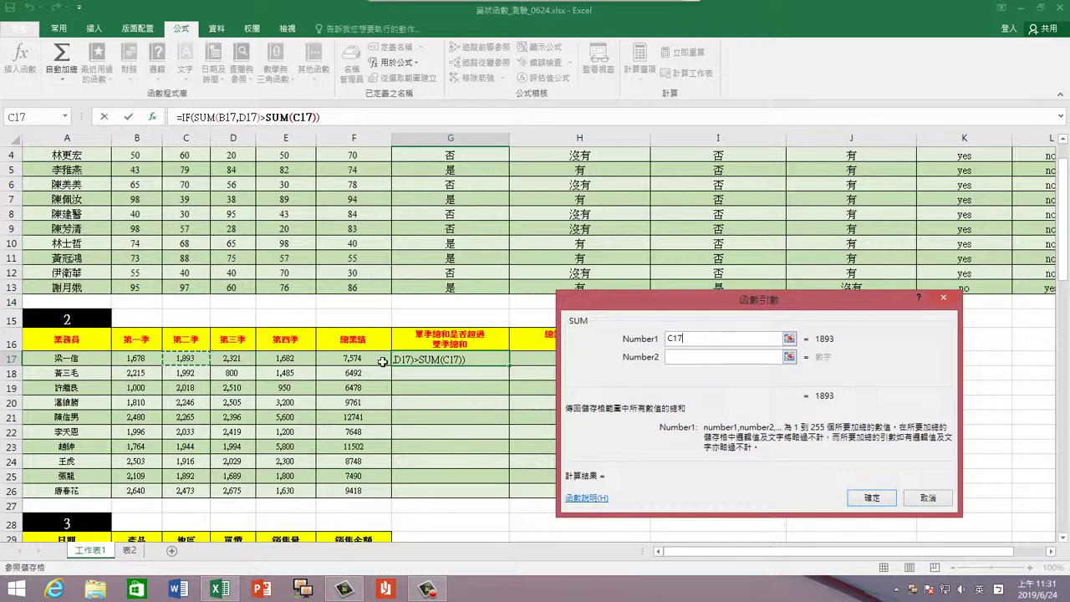
ctrl+click(348, 357)
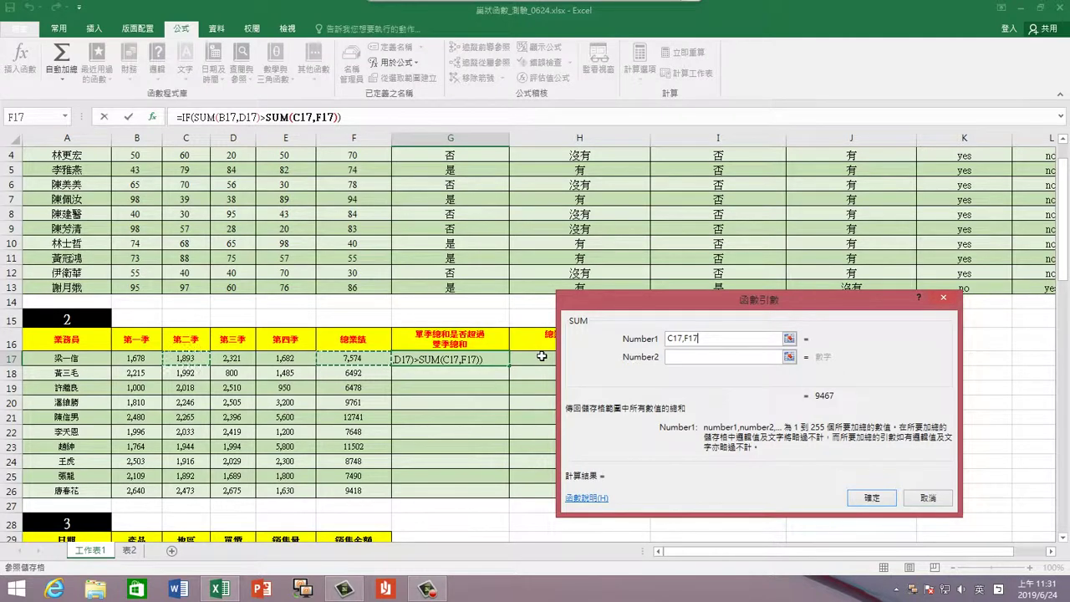
key(BackSpace)
key(BackSpace)
key(BackSpace)
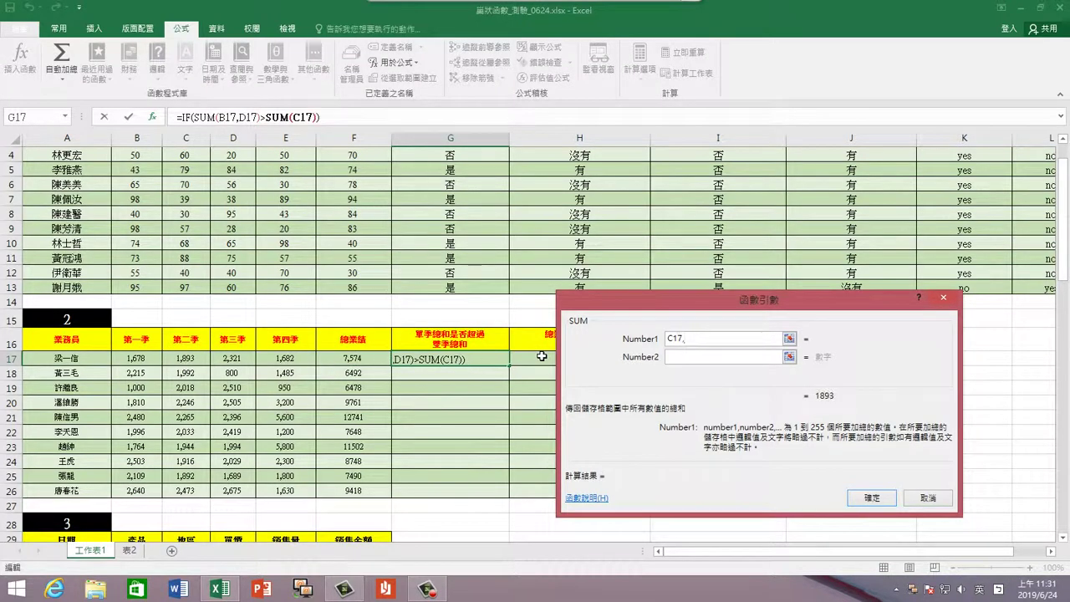
key(BackSpace)
text(+)
click(295, 359)
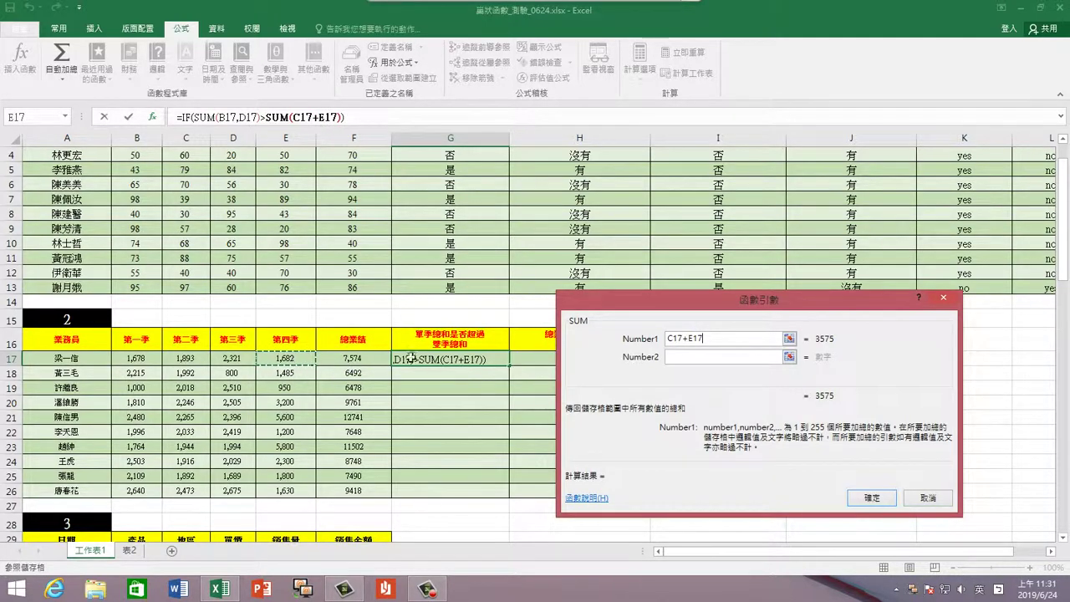
drag(715, 338, 669, 338)
click(194, 358)
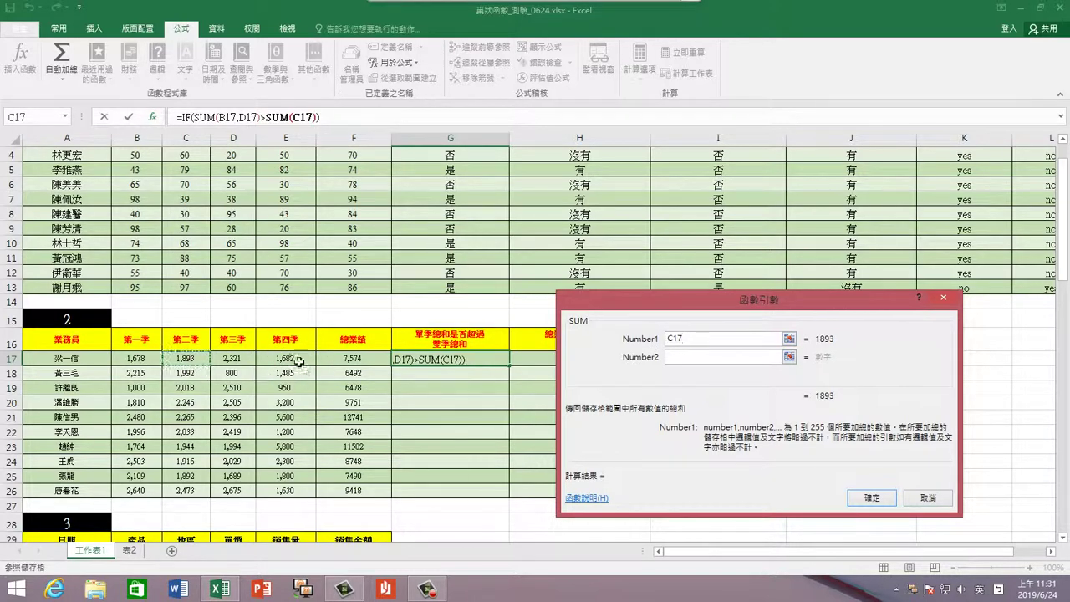
ctrl+click(297, 357)
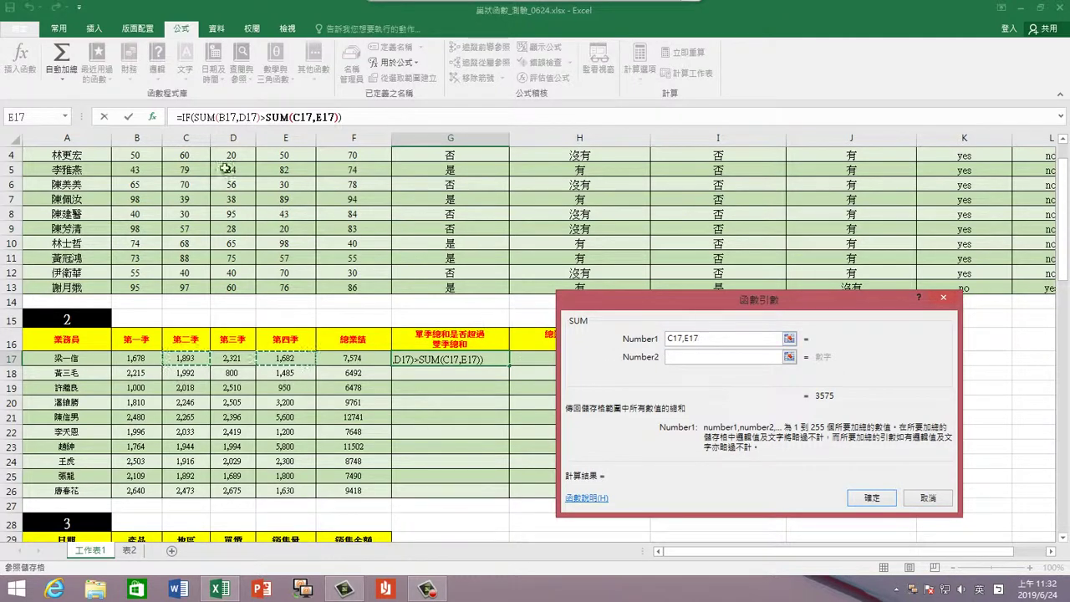
click(187, 117)
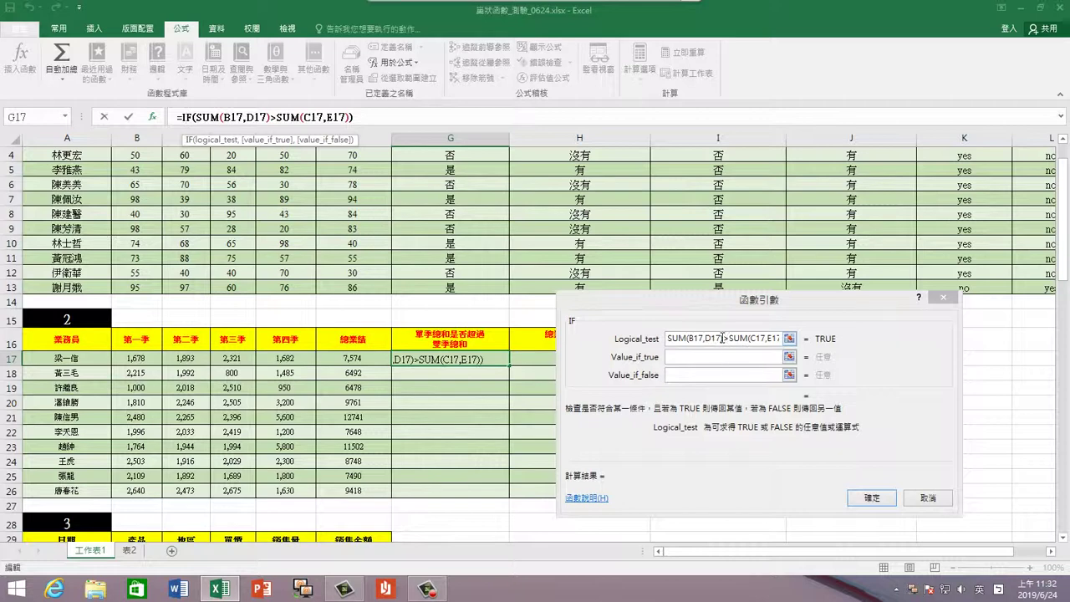
Set the IF results to "yes" when true and "no" when false, and confirm
click(701, 357)
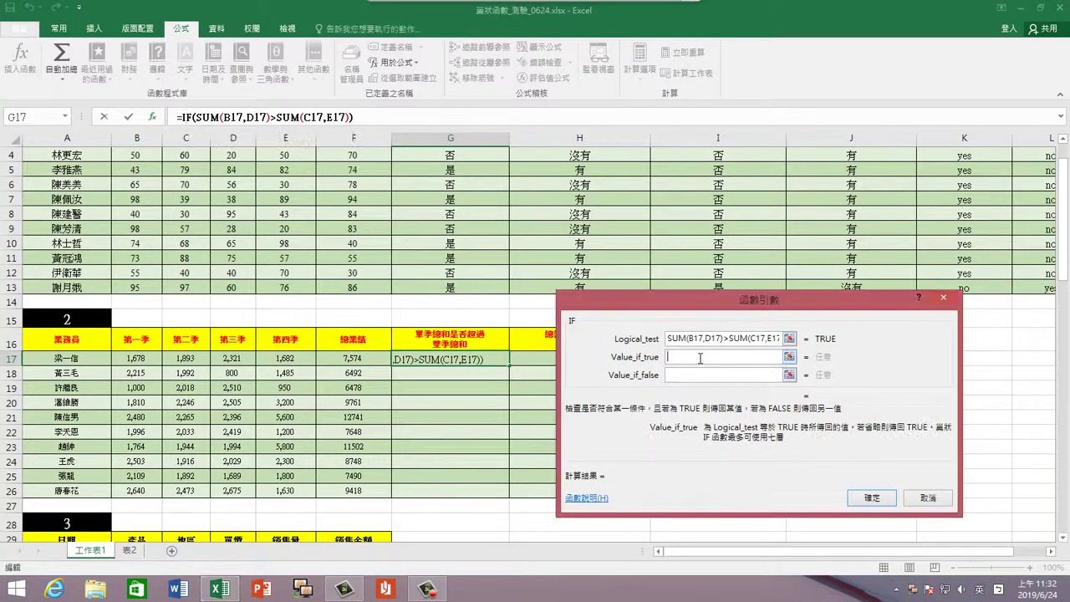
text(y)
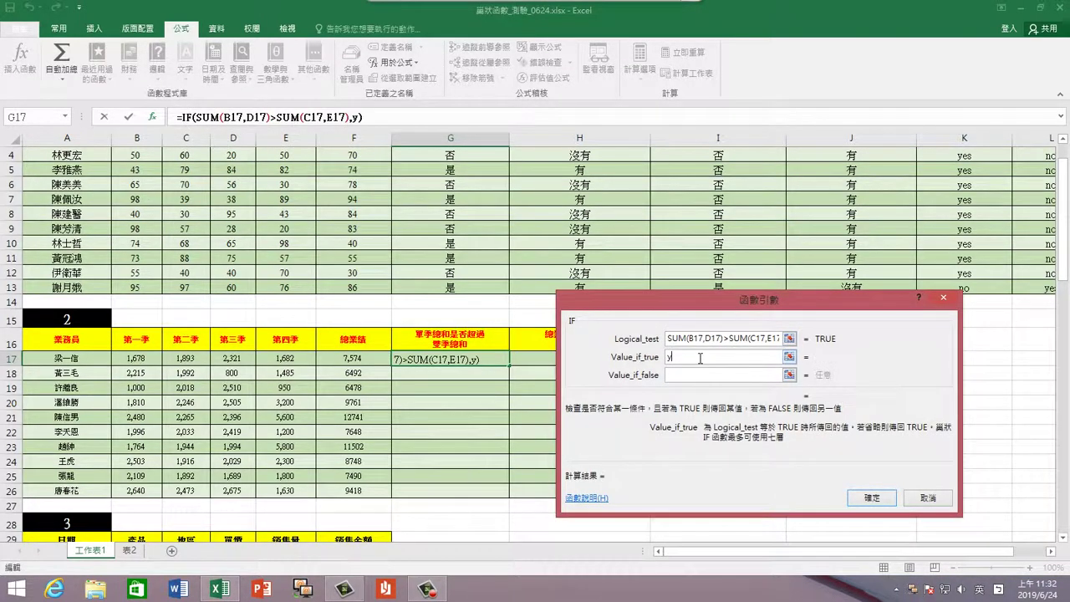
text(es)
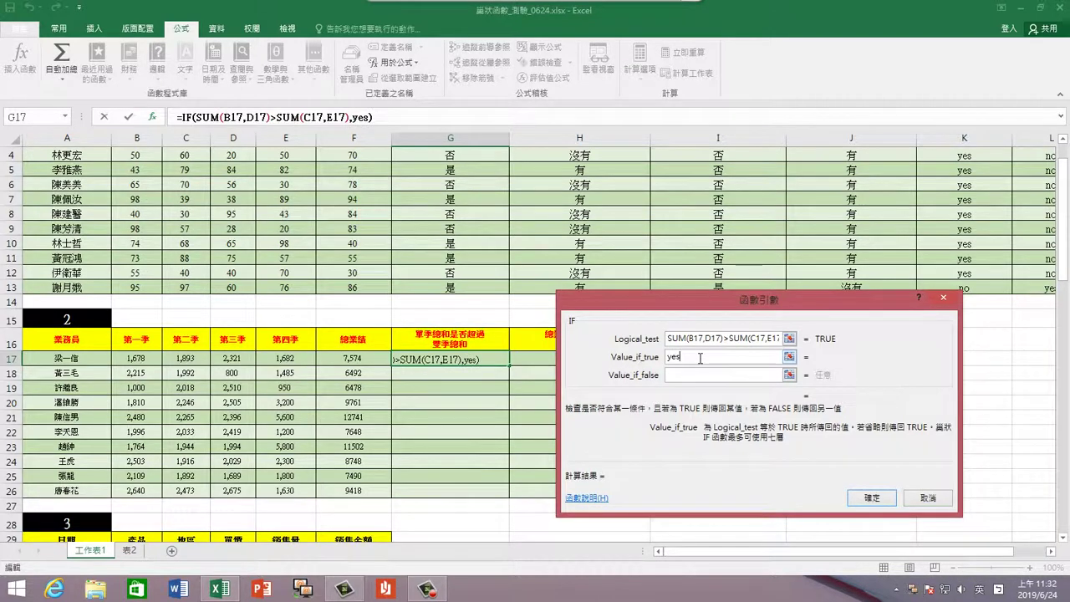
click(701, 373)
text(no)
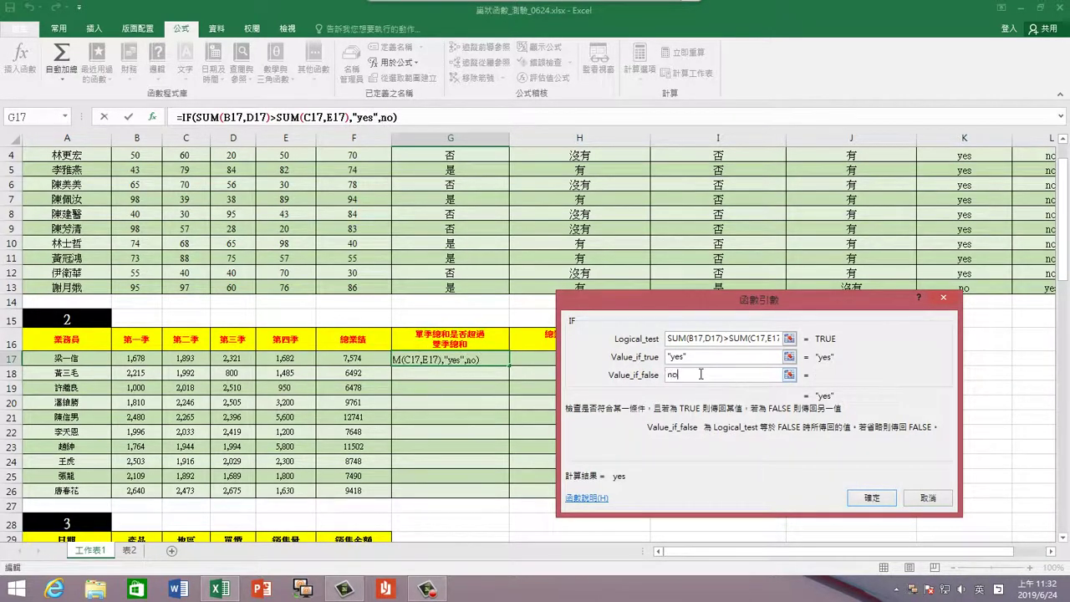
click(707, 357)
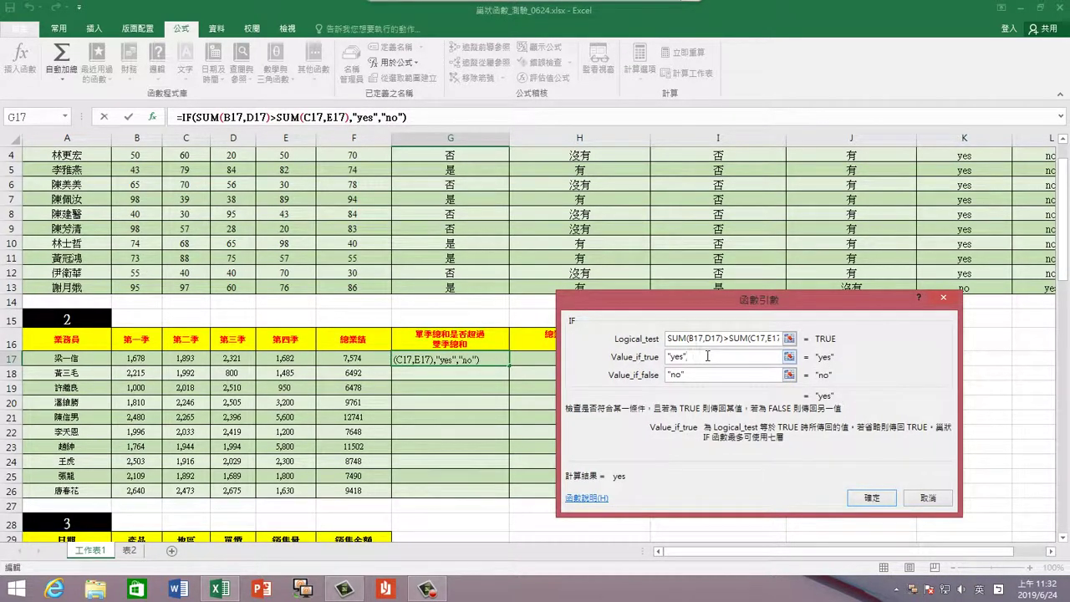
click(872, 498)
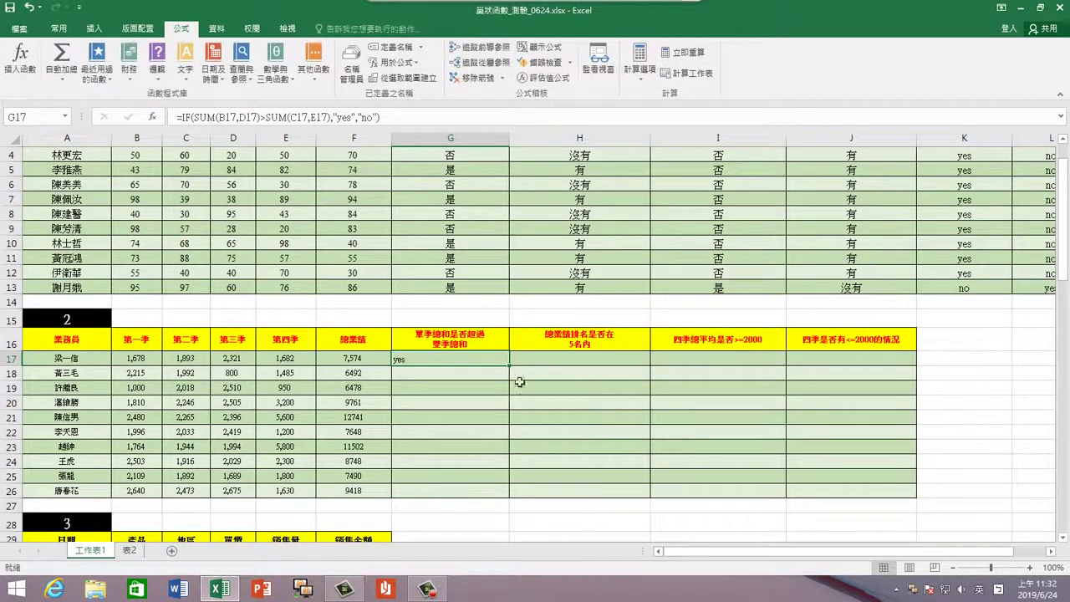
Copy the G17 yes/no formula down into G18:G26
right_click(479, 365)
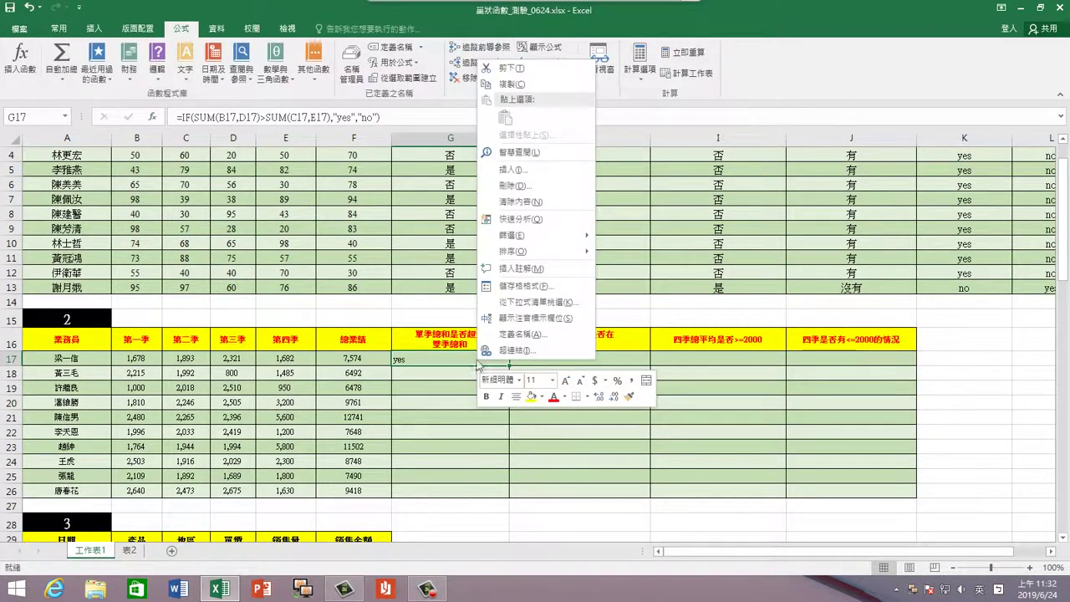
click(512, 83)
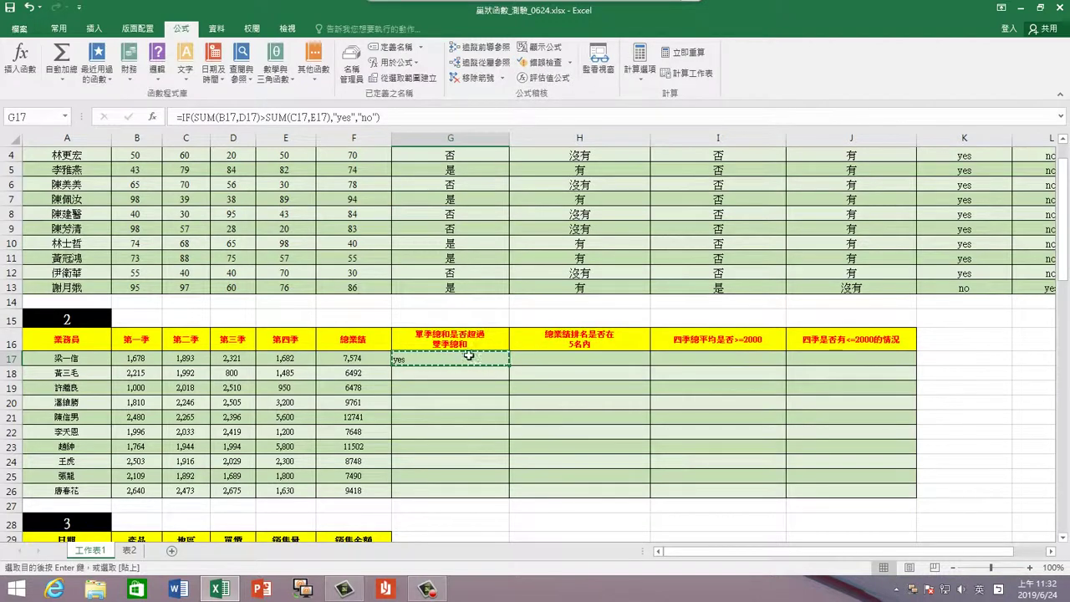
drag(464, 370, 463, 494)
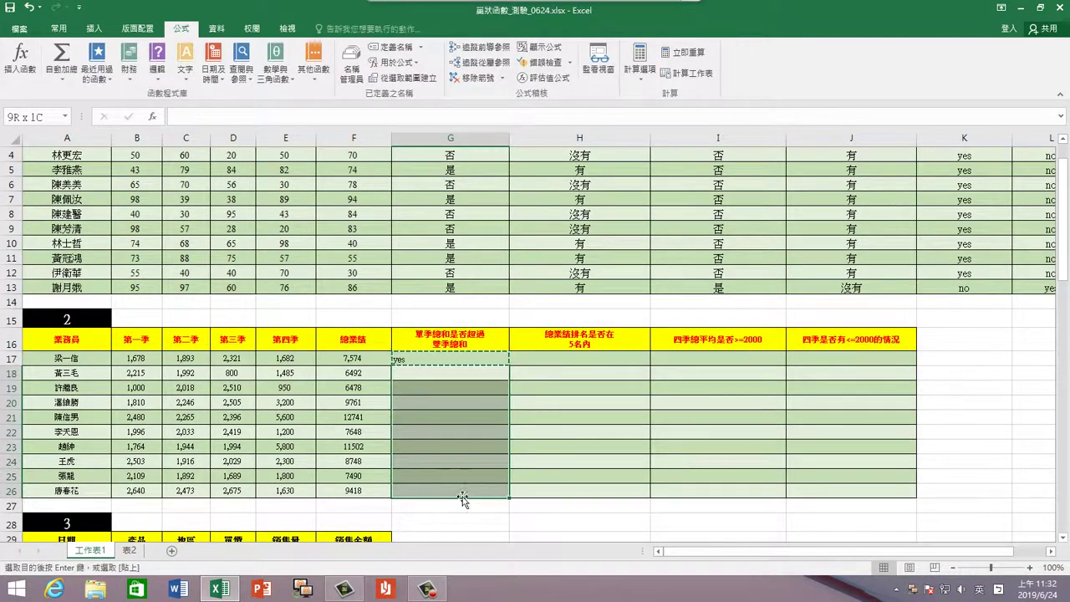
right_click(463, 493)
click(529, 198)
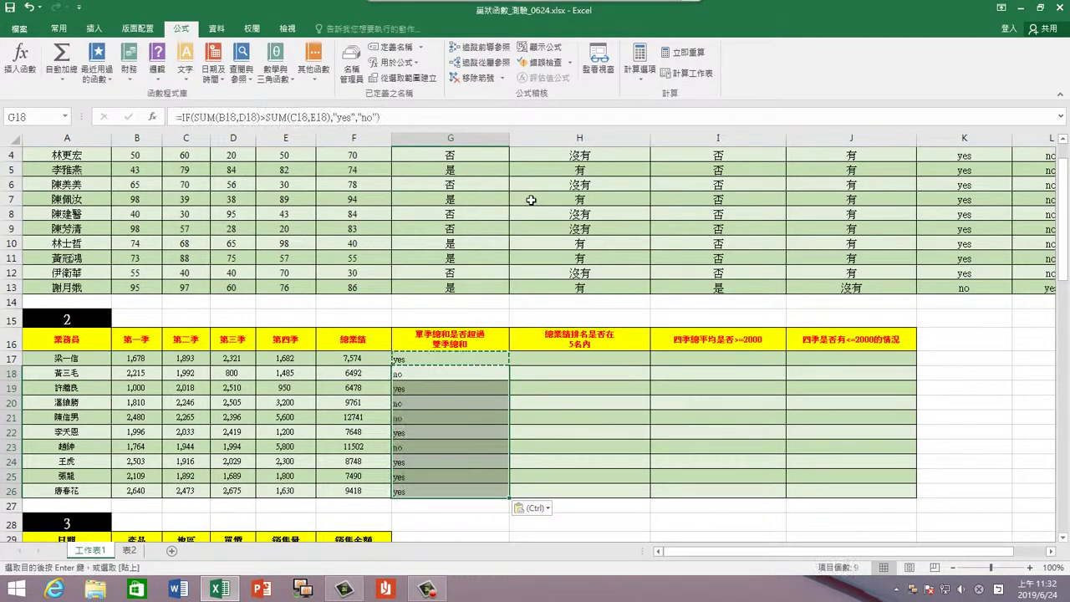
key(Escape)
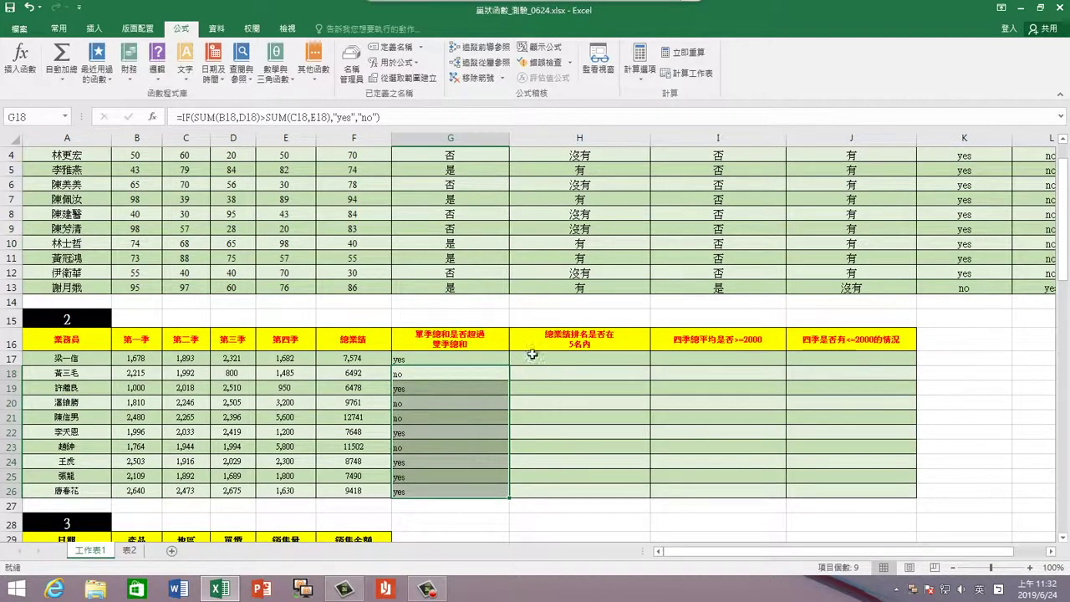
Centre the values in the range G17:J26
drag(492, 358, 820, 491)
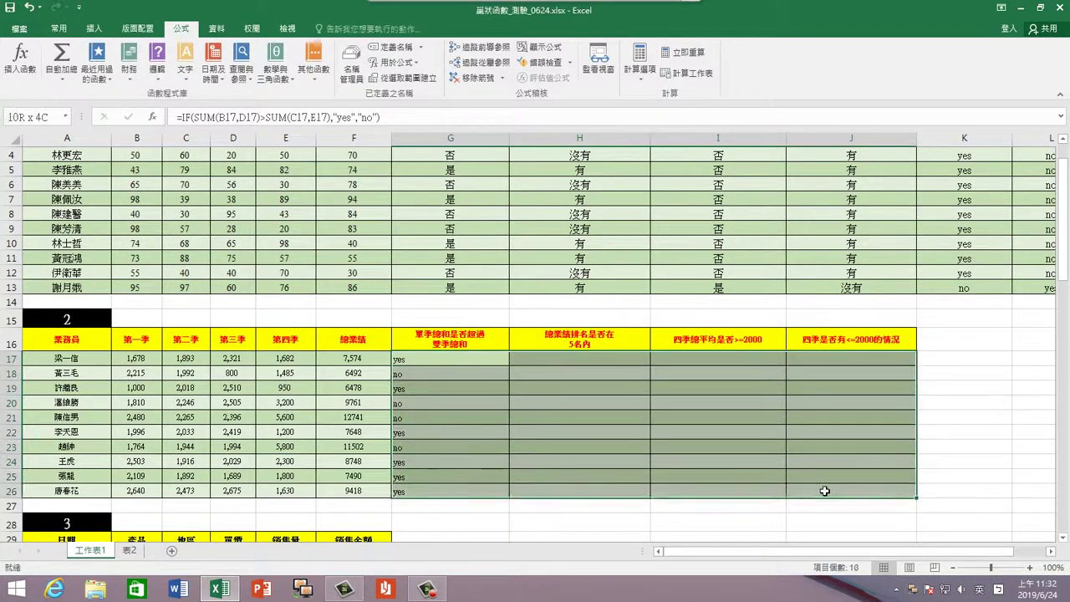
click(59, 28)
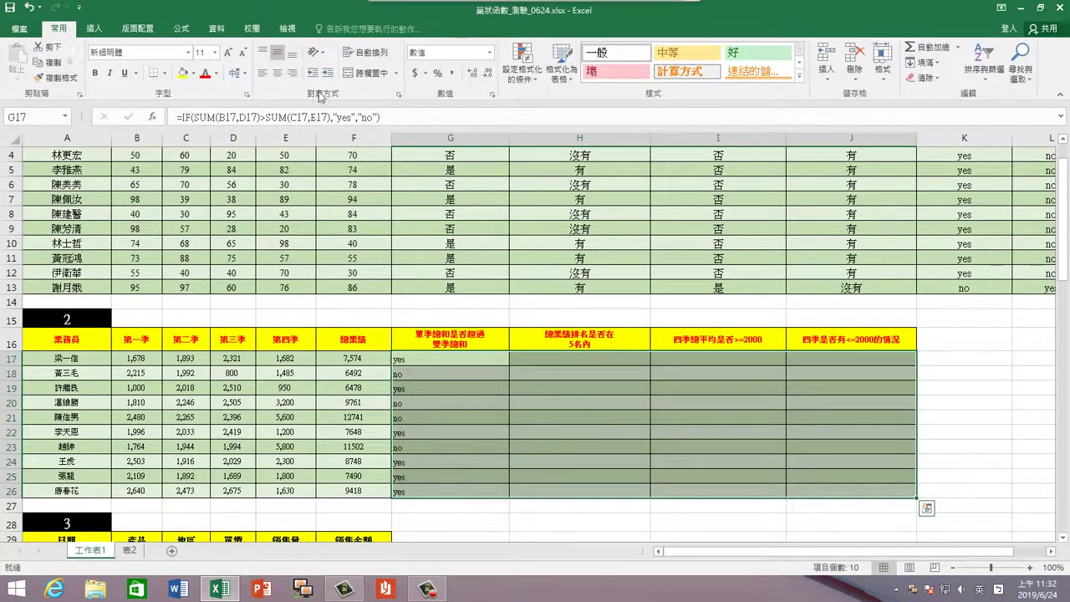
click(280, 77)
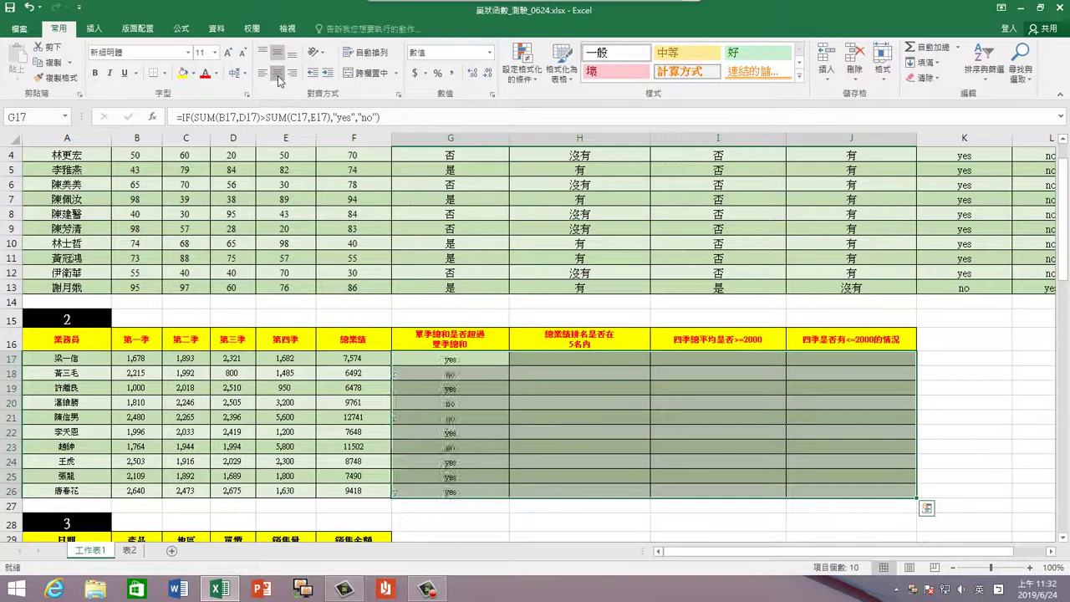
click(596, 358)
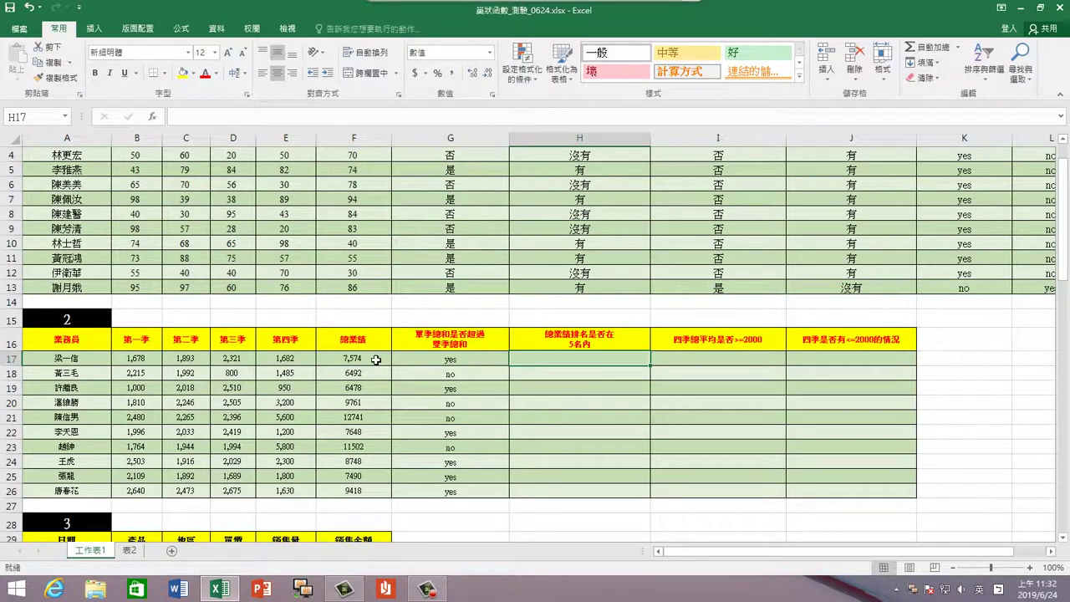
click(376, 359)
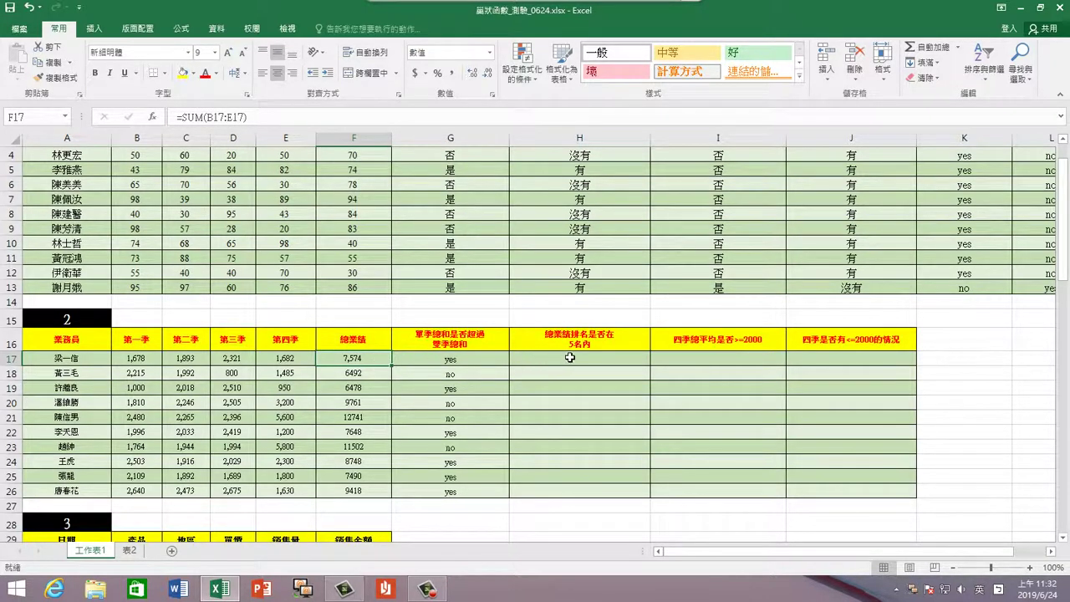
click(548, 358)
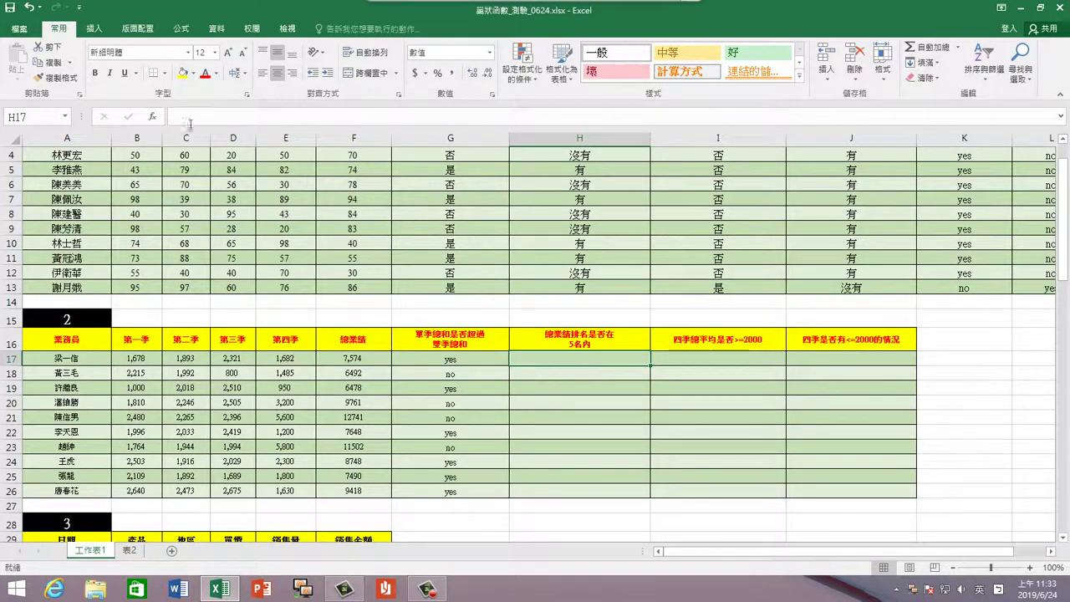
Insert an IF function into H17 from the recently used functions
click(182, 29)
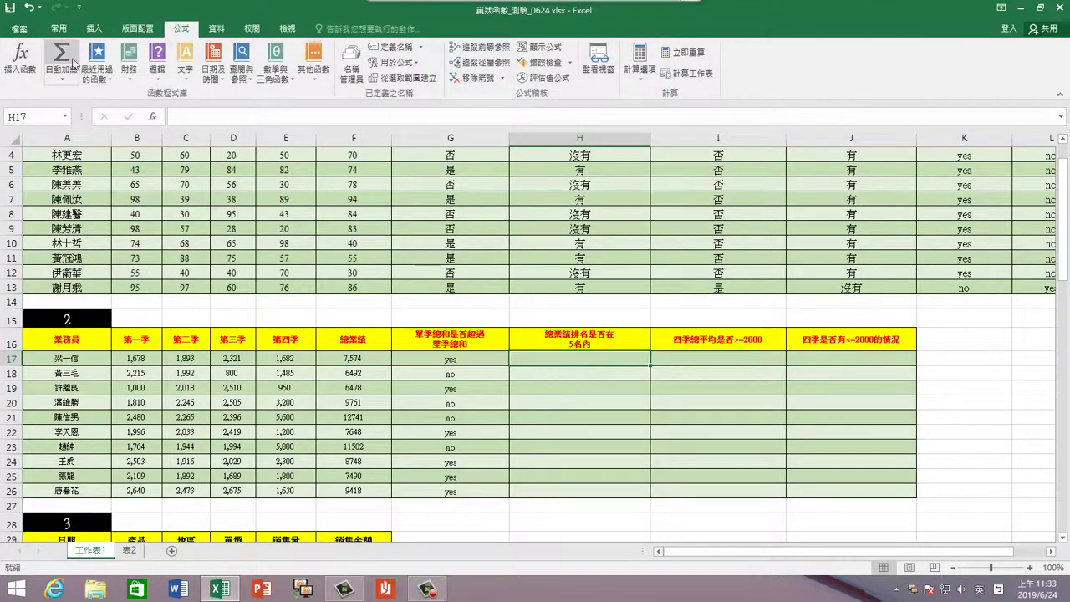
click(103, 73)
click(121, 112)
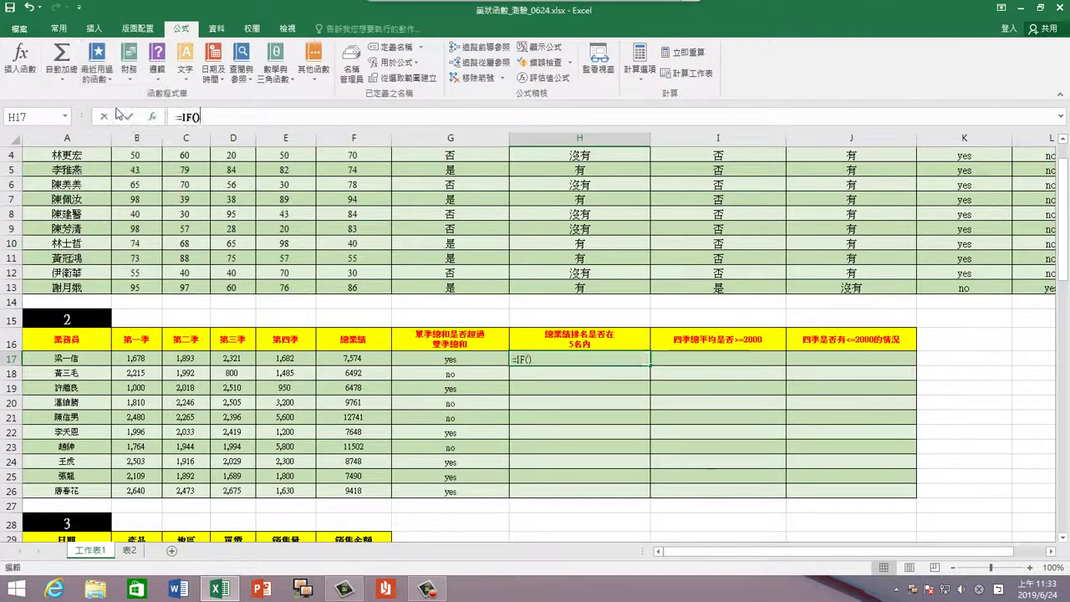
drag(635, 298, 752, 302)
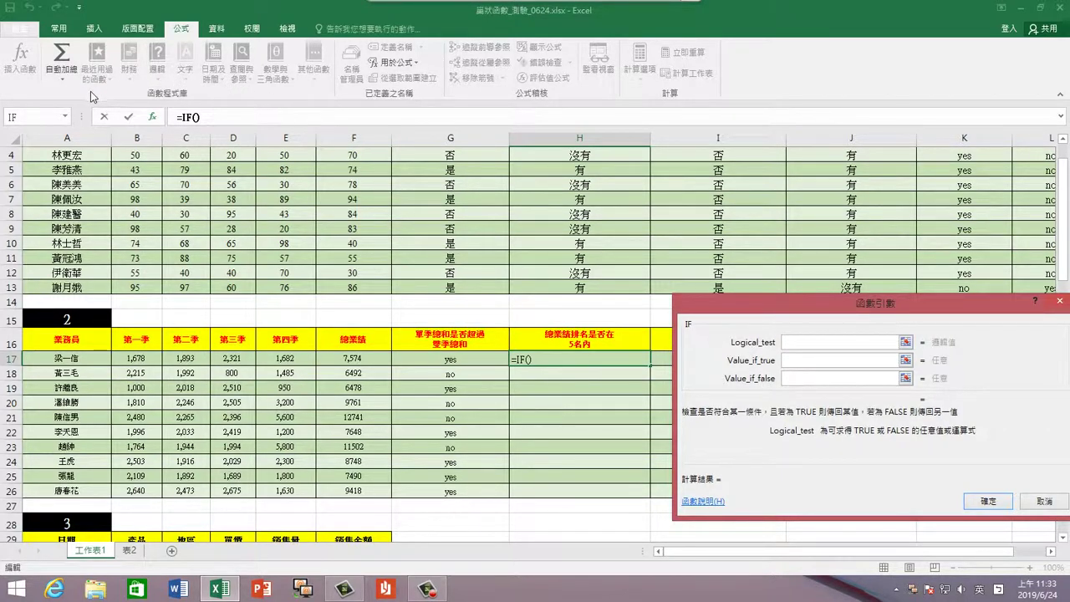
Find RANK under All functions and nest it inside H17's IF
click(65, 116)
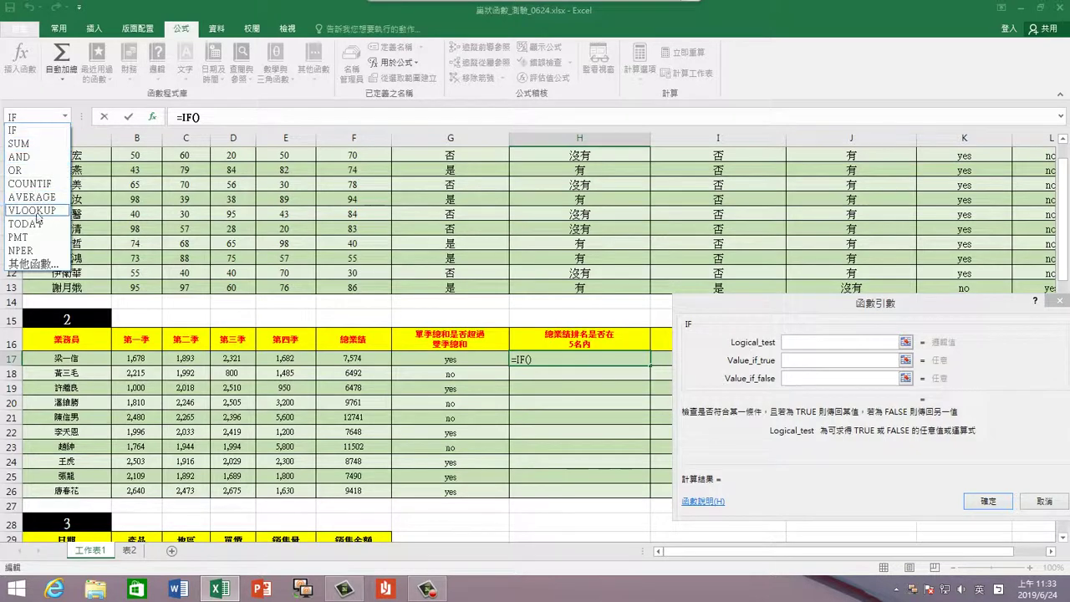
click(37, 264)
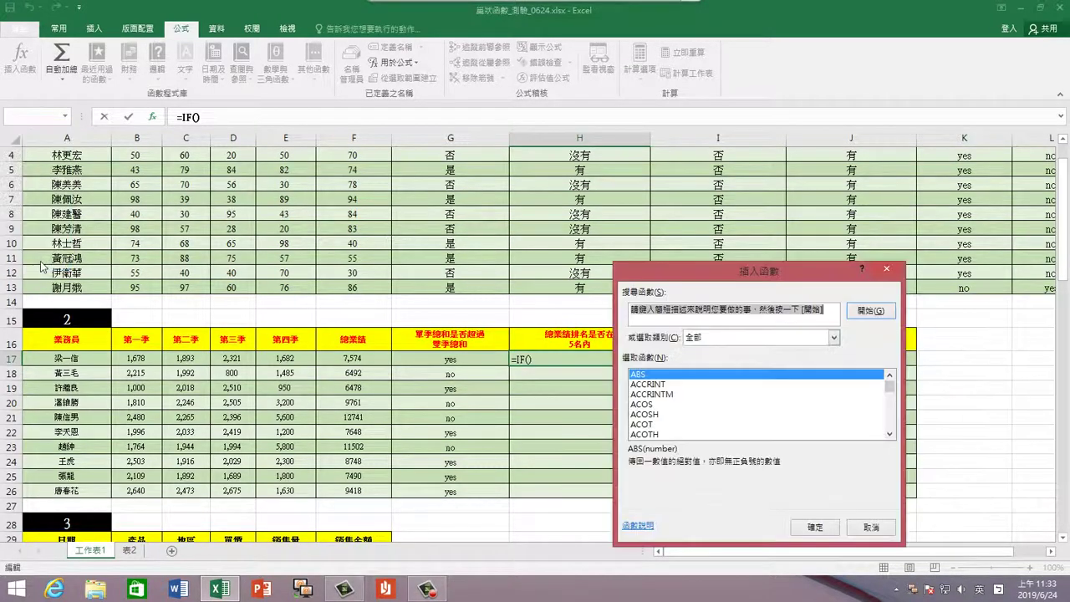
click(834, 338)
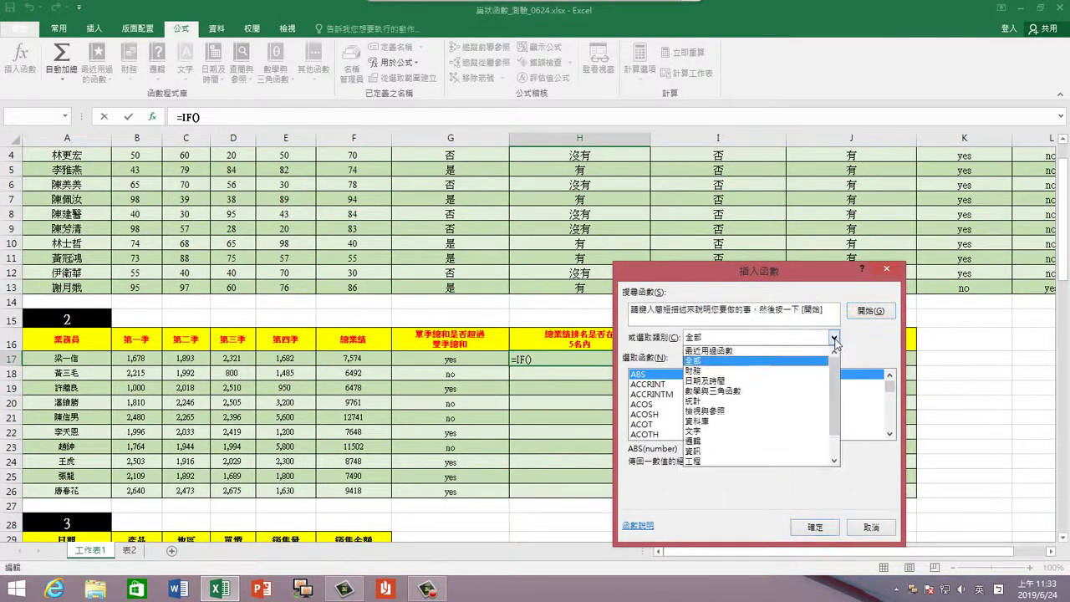
mouse_move(833, 369)
mouse_down()
mouse_move(833, 390)
mouse_move(835, 376)
mouse_up()
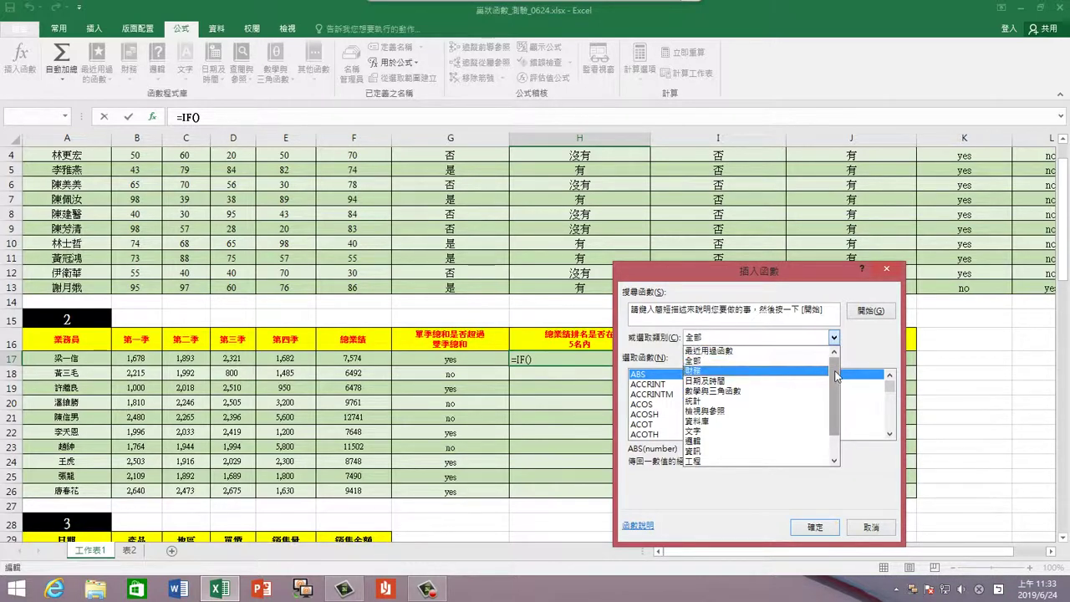
click(796, 362)
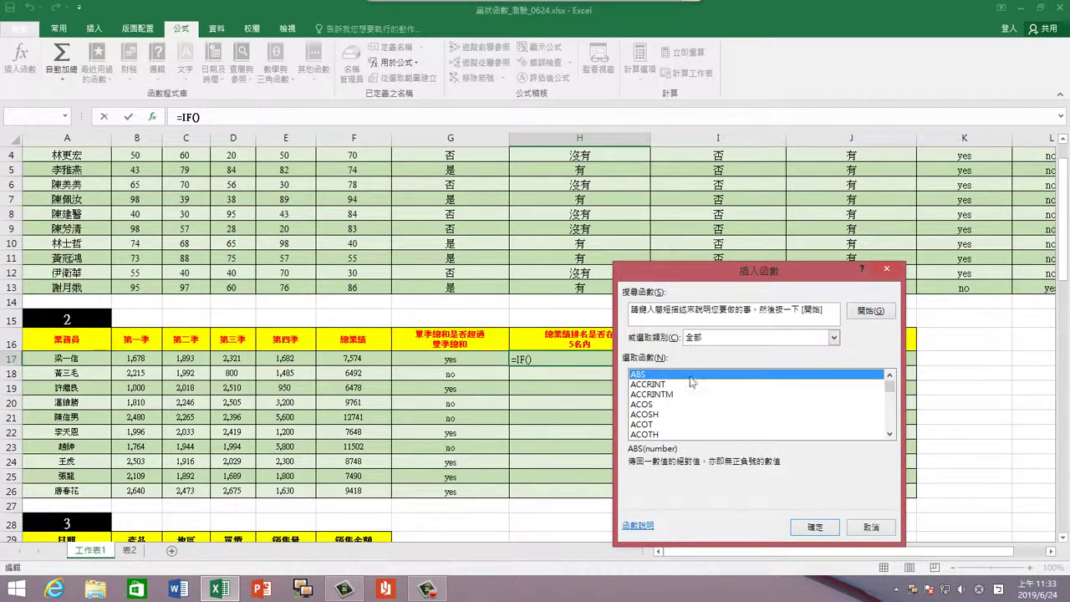
click(656, 397)
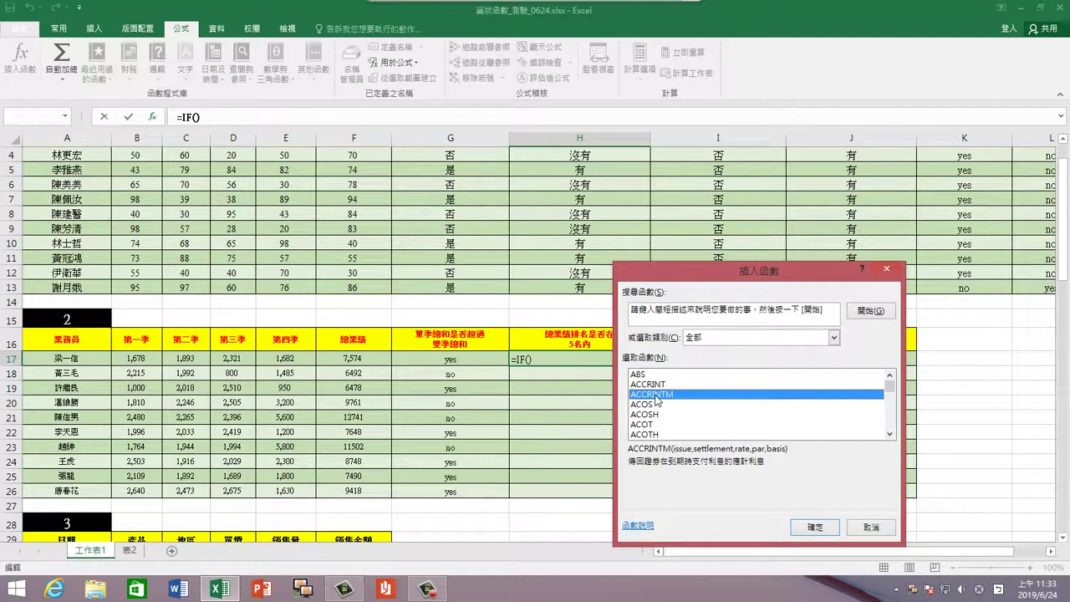
key(r)
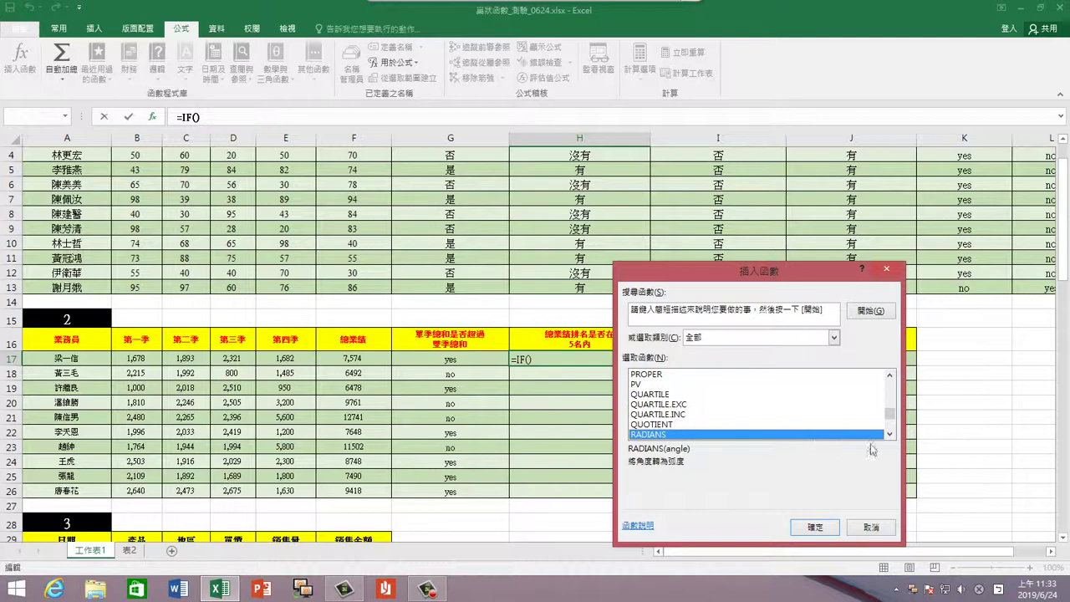
scroll(862, 431, down, 1)
scroll(853, 428, down, 1)
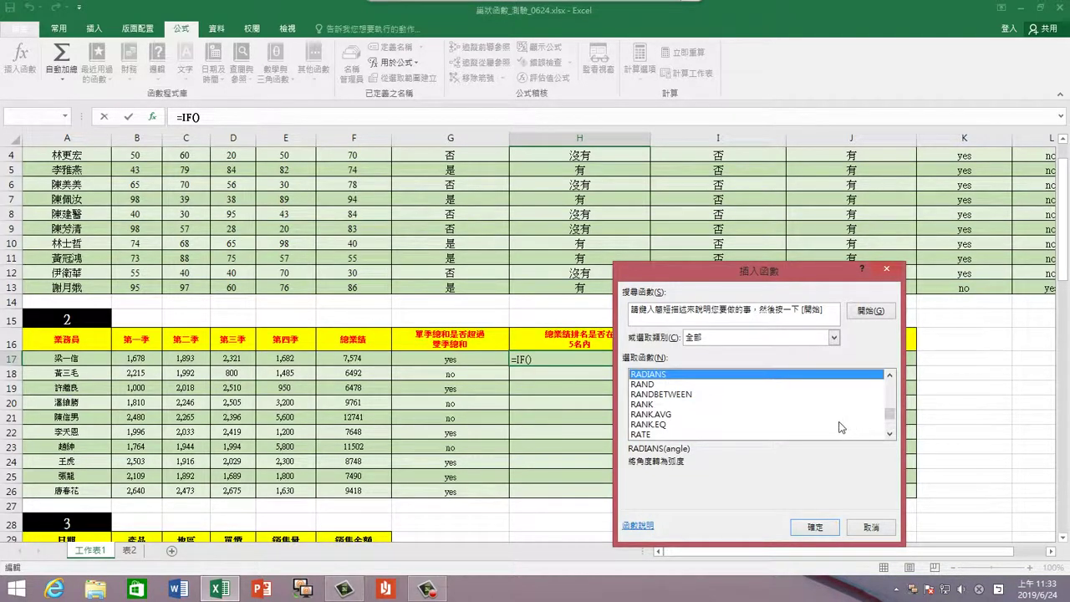
scroll(841, 427, down, 1)
click(659, 378)
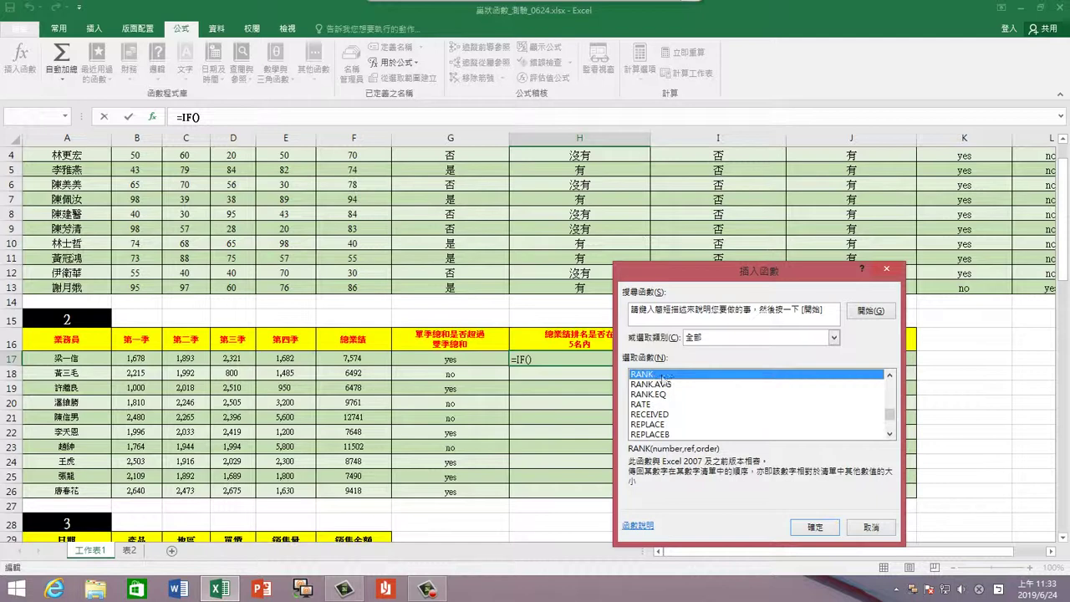
click(803, 527)
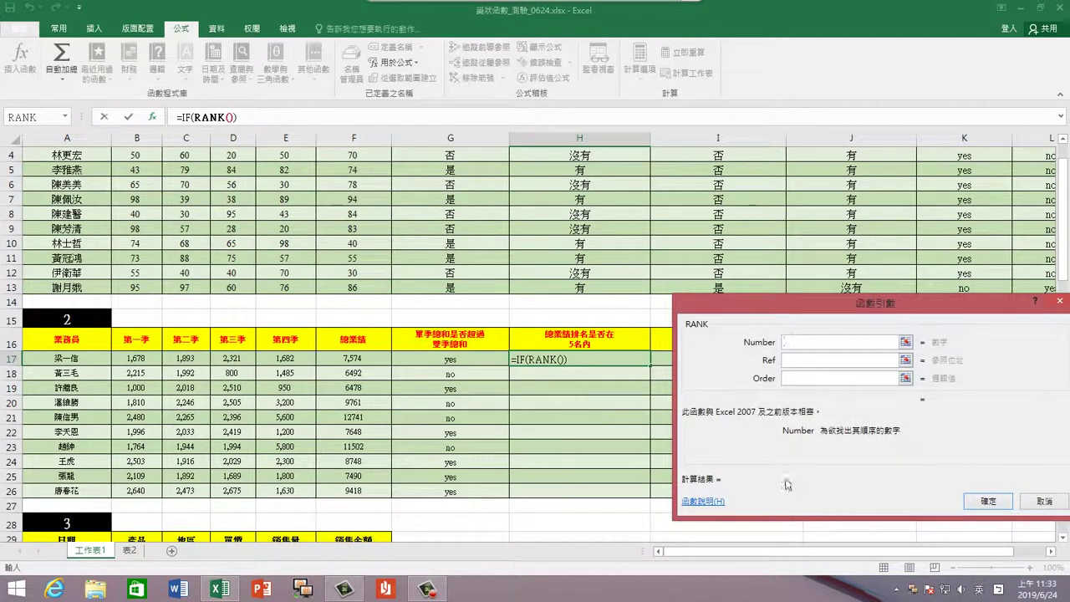
Set RANK's Number to F17, Ref to $F$17:$F$26, and Order to 0
drag(778, 476, 751, 474)
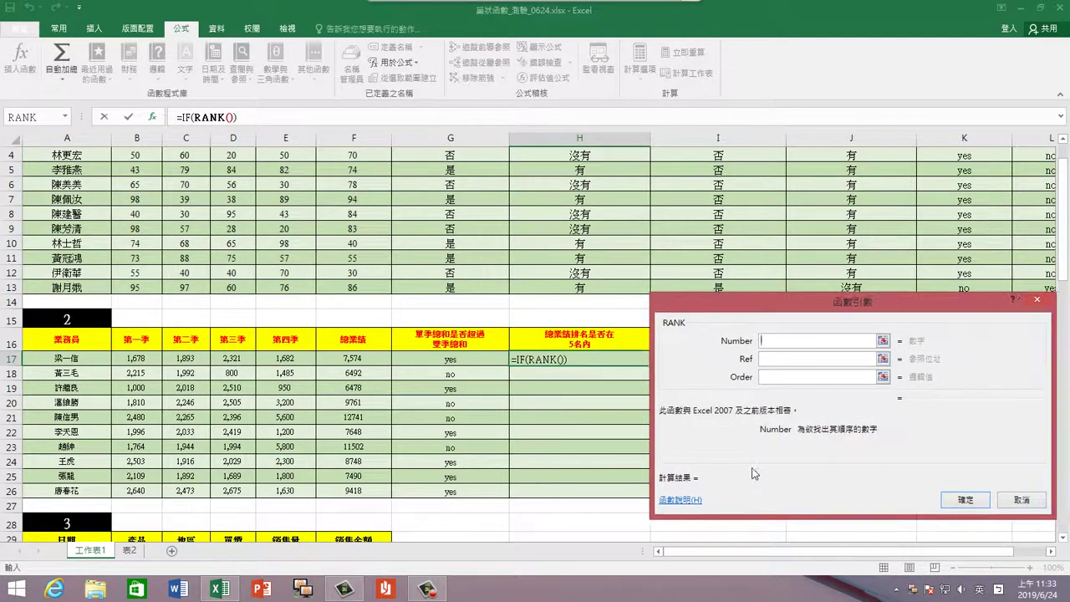
click(368, 359)
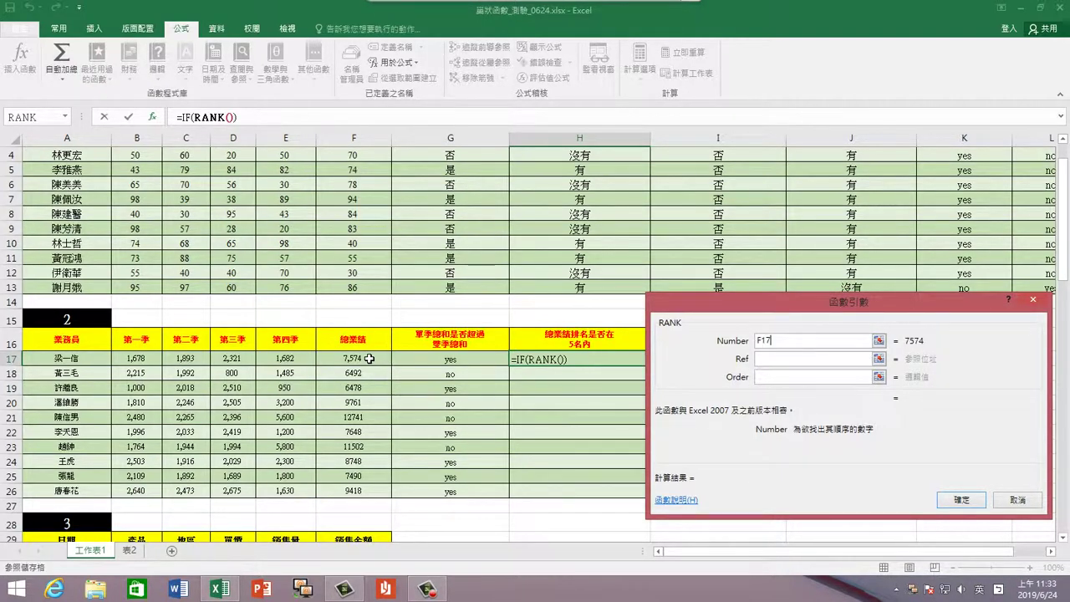
click(763, 359)
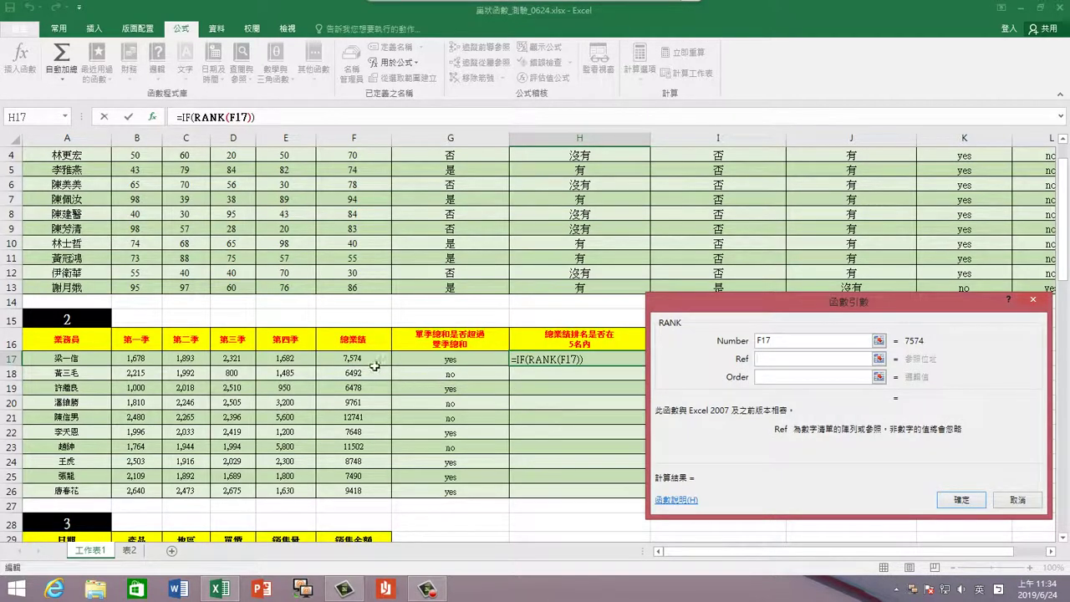
drag(372, 359, 363, 493)
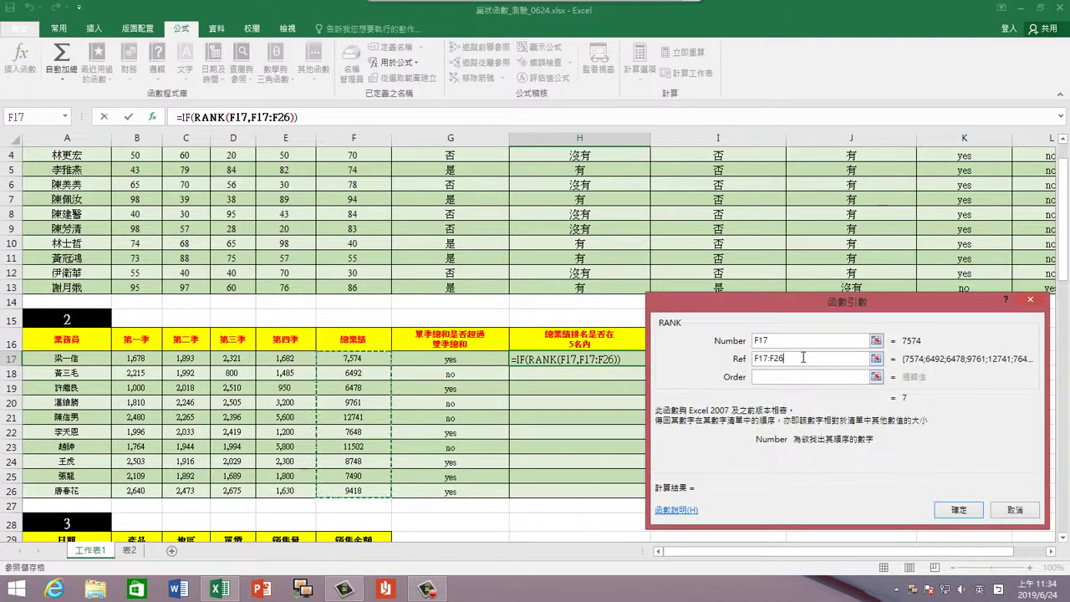
key(F4)
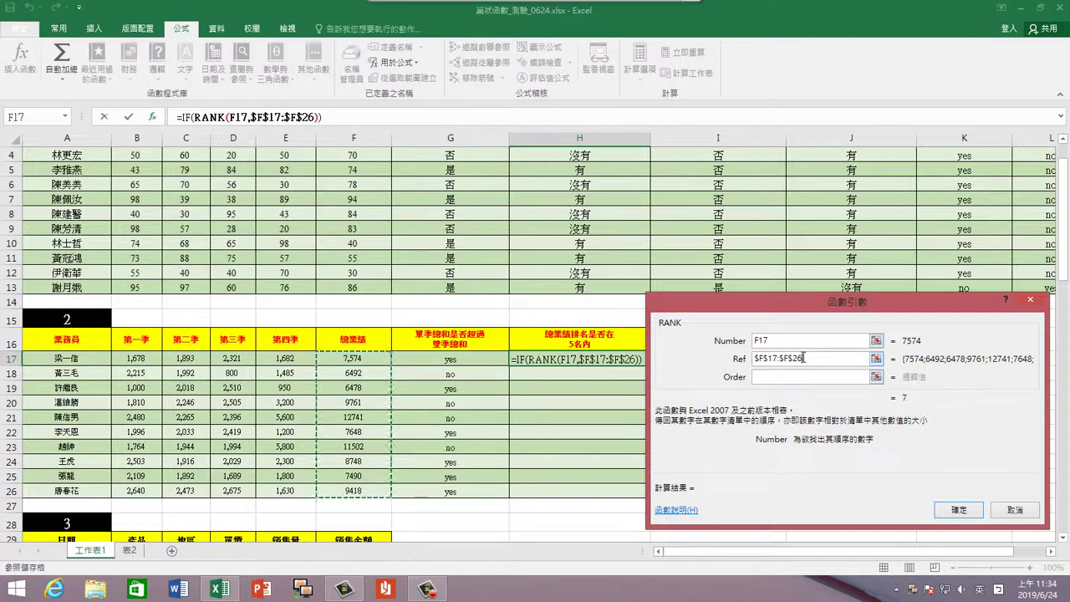
click(794, 377)
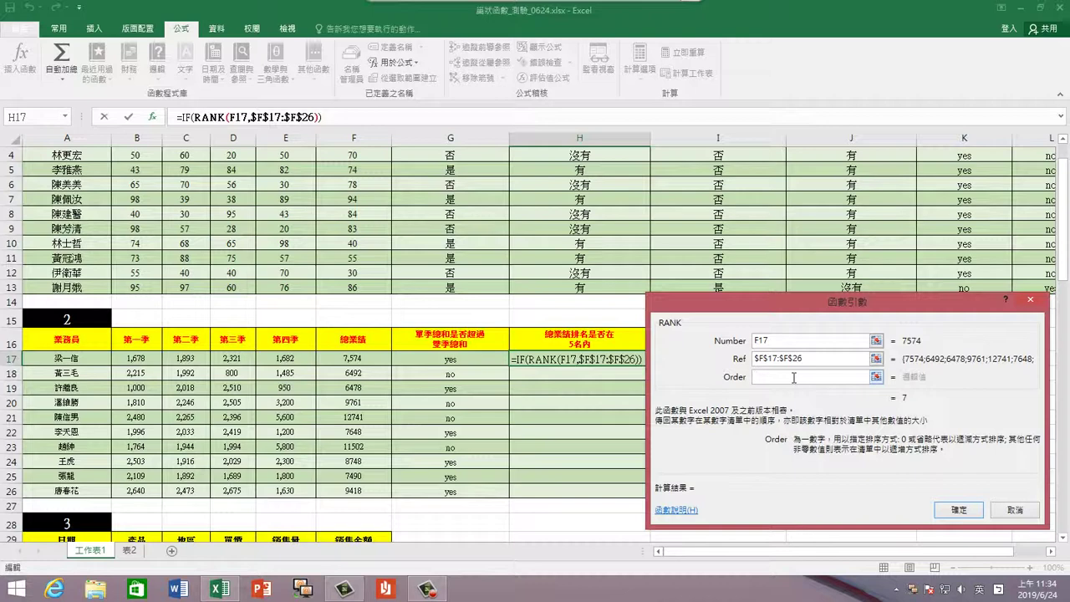
text(,0)
Append <=5 to the IF logical test after the RANK function
click(192, 115)
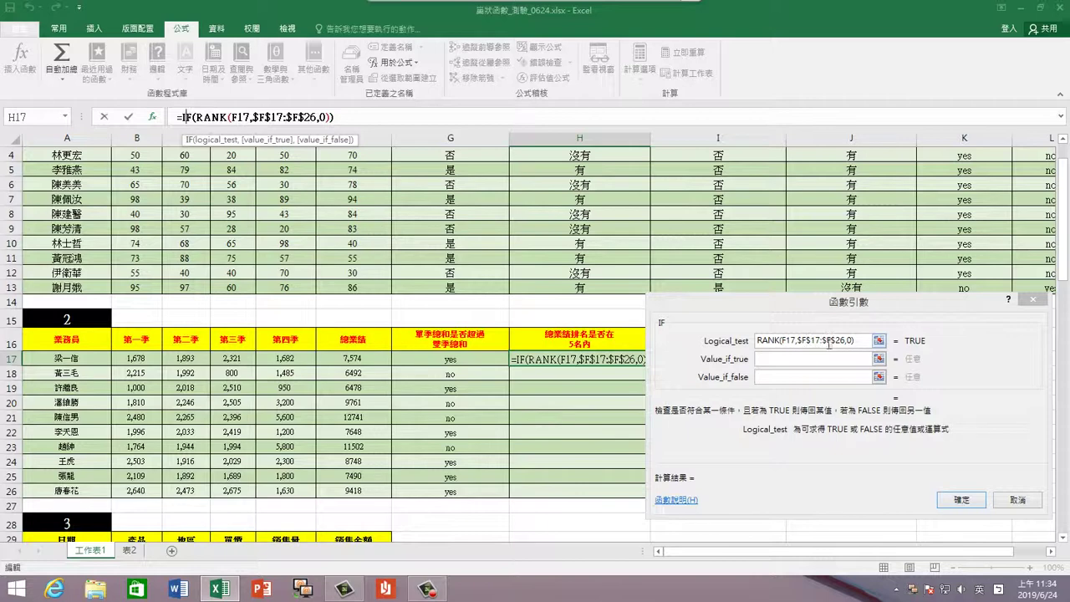
click(860, 340)
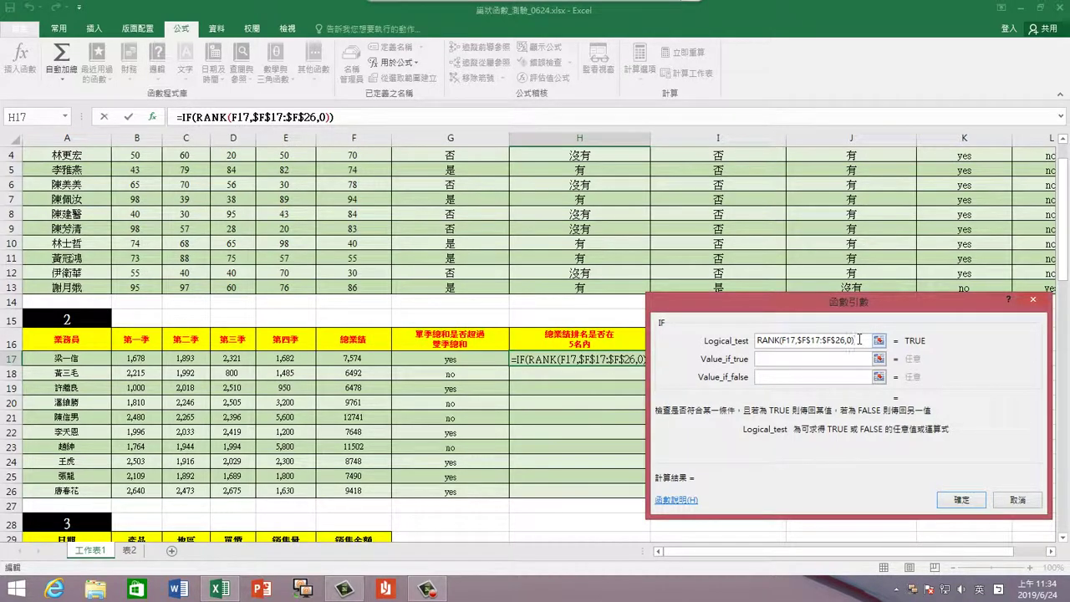
text(<=5,)
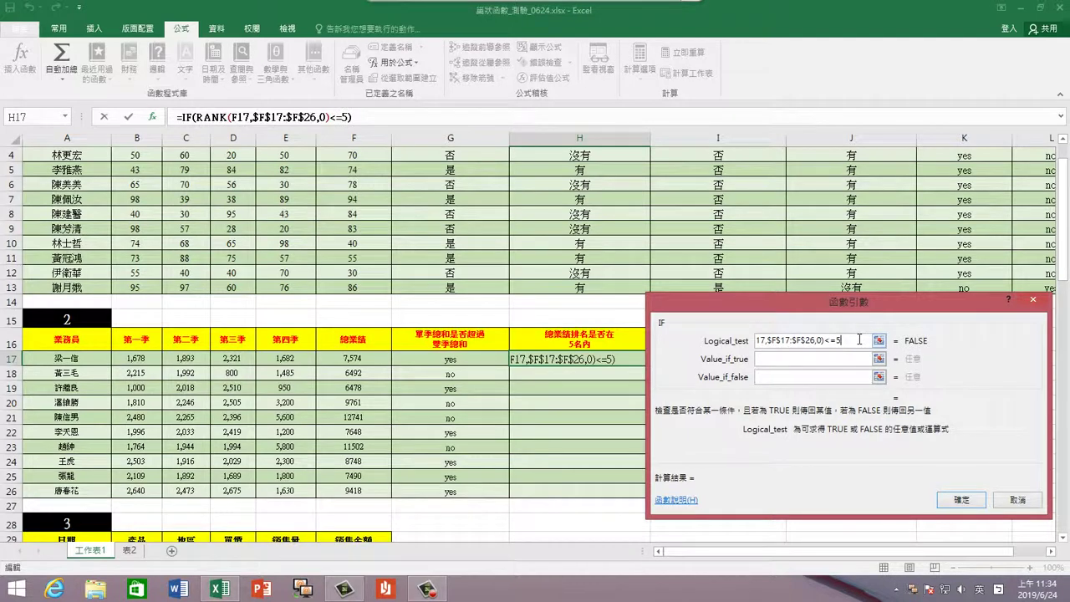
Set the IF results to "yes" when true and "no" when false, and confirm
click(791, 360)
text(y)
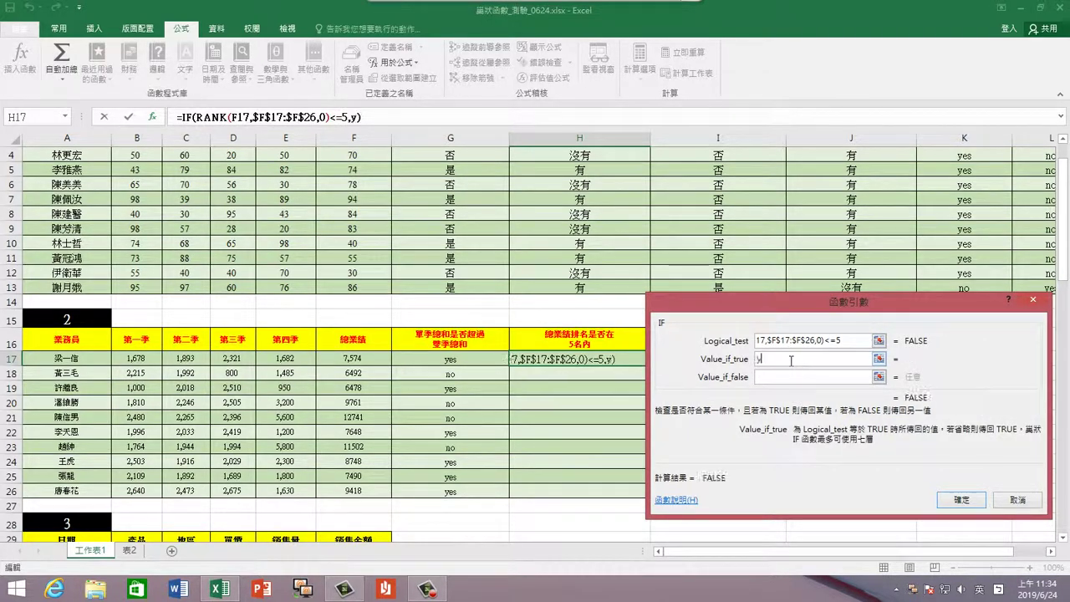
text(es)
click(774, 377)
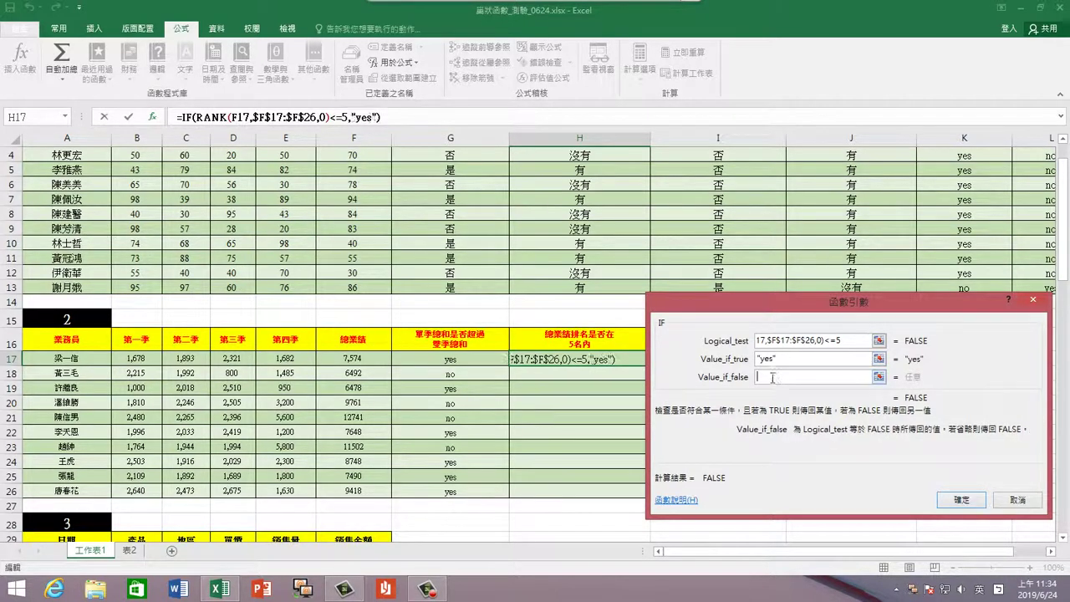
text(no)
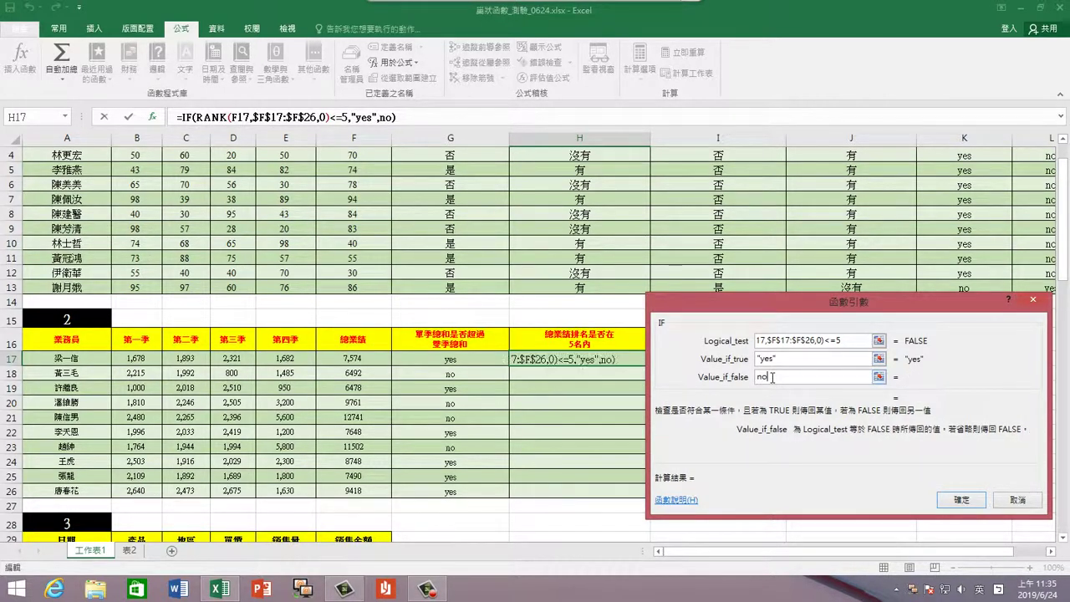
click(787, 360)
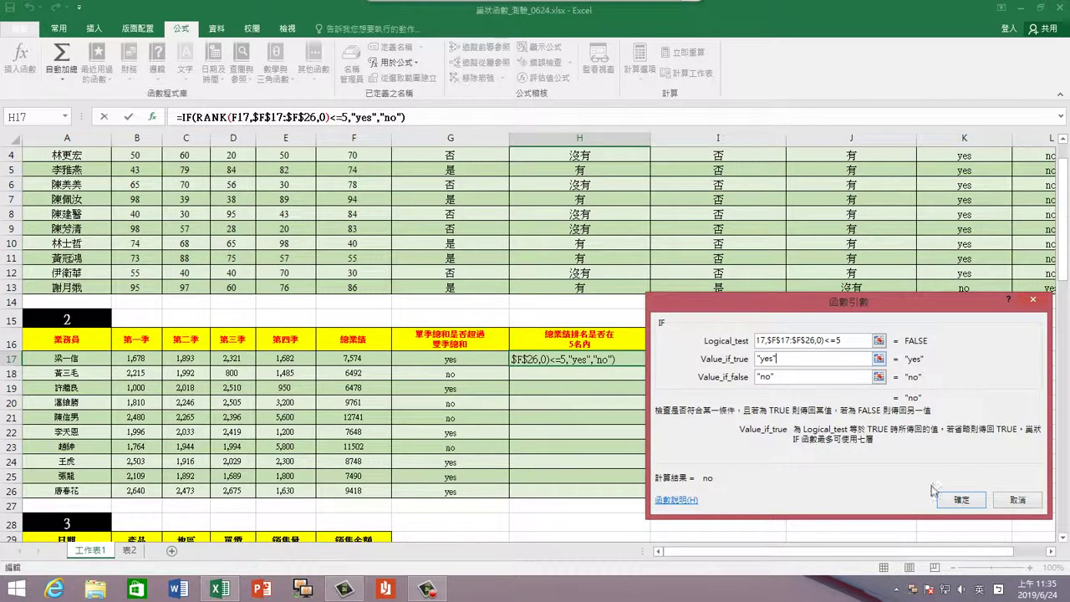
click(958, 504)
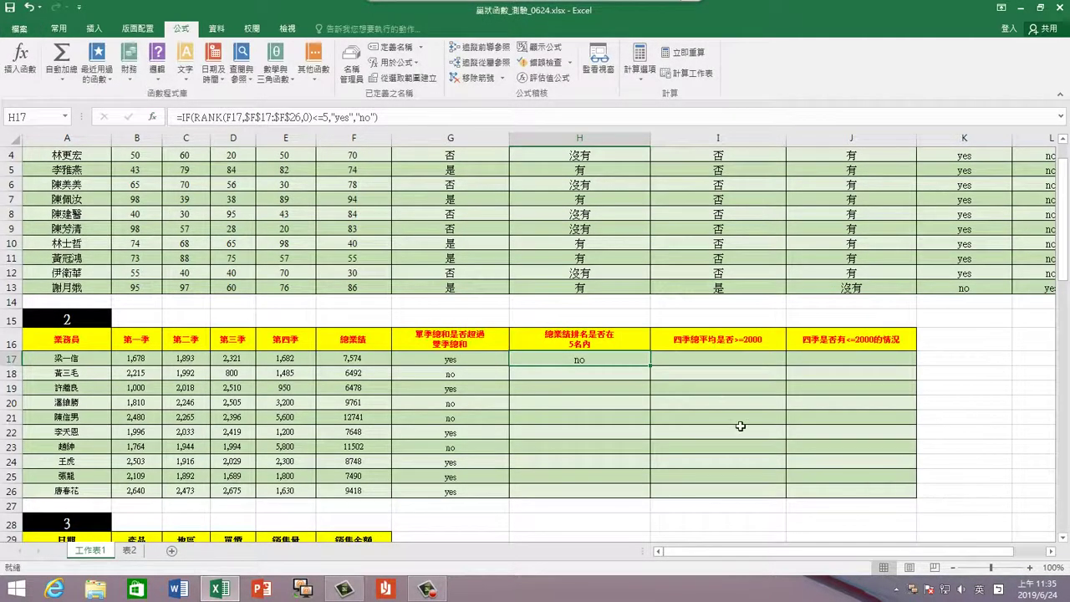
Copy H17's top-5 formula down into H18:H26
right_click(640, 365)
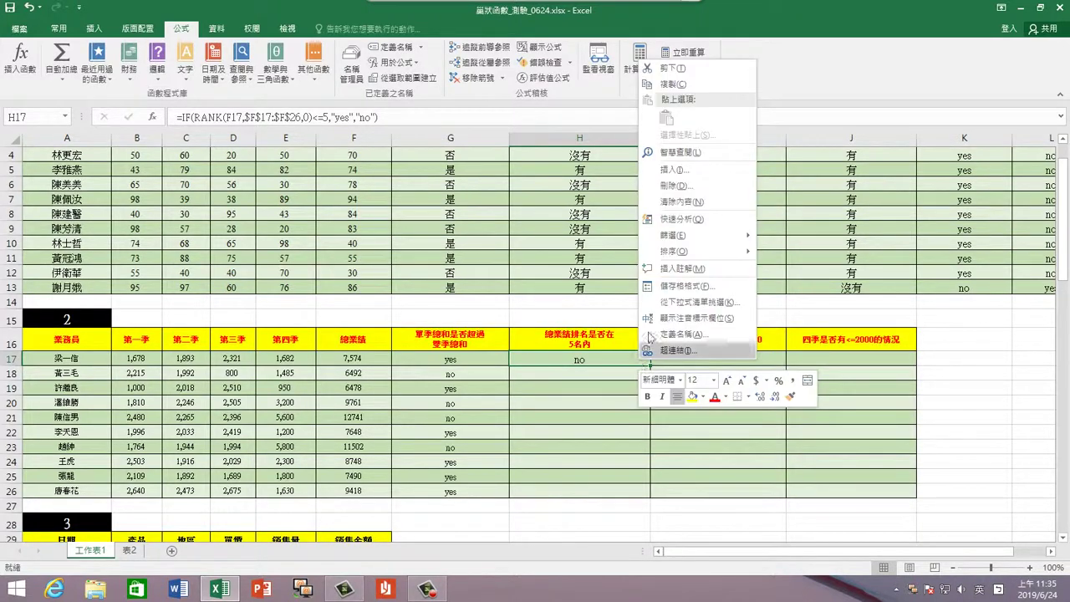
click(667, 83)
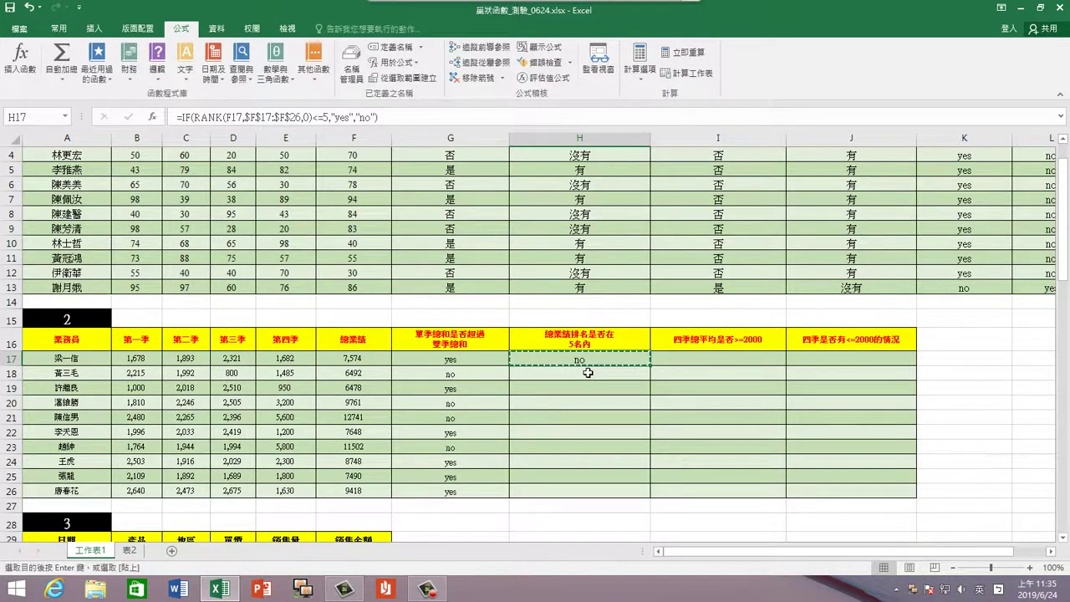
drag(588, 373, 588, 487)
right_click(590, 486)
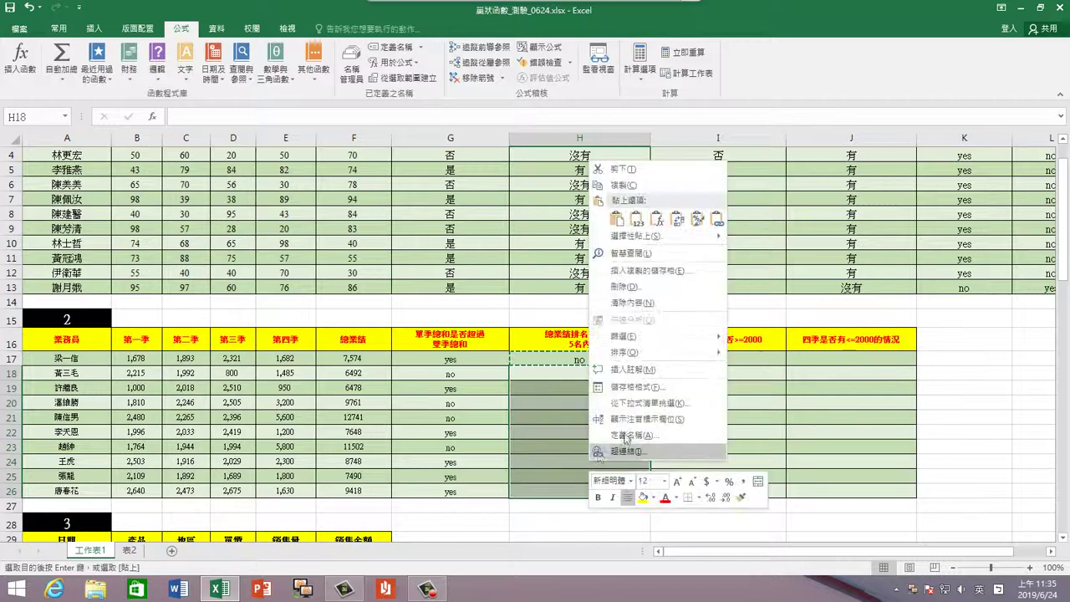
click(658, 218)
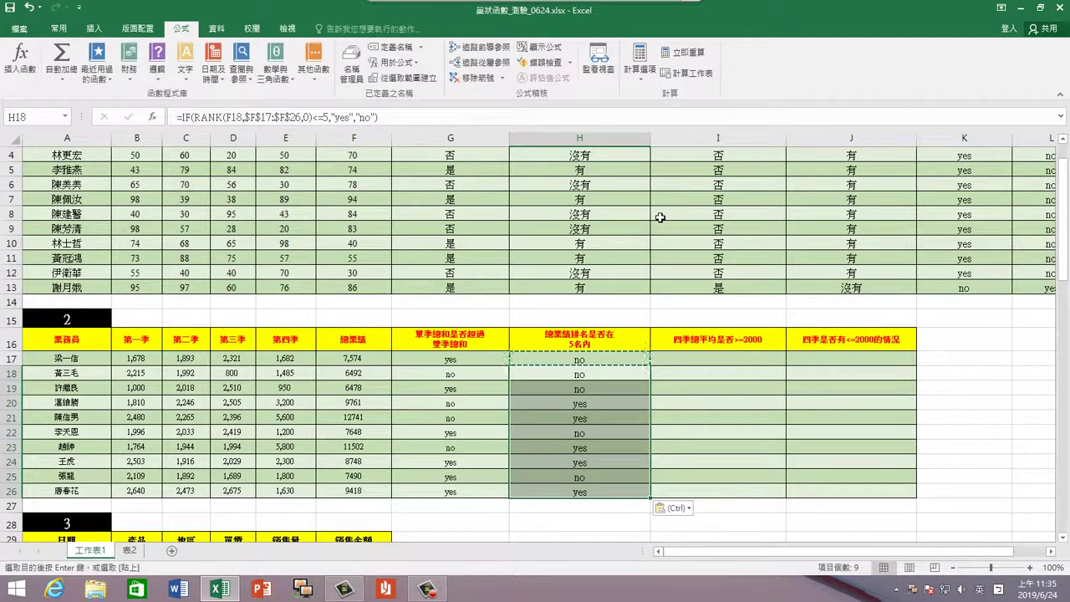
key(Escape)
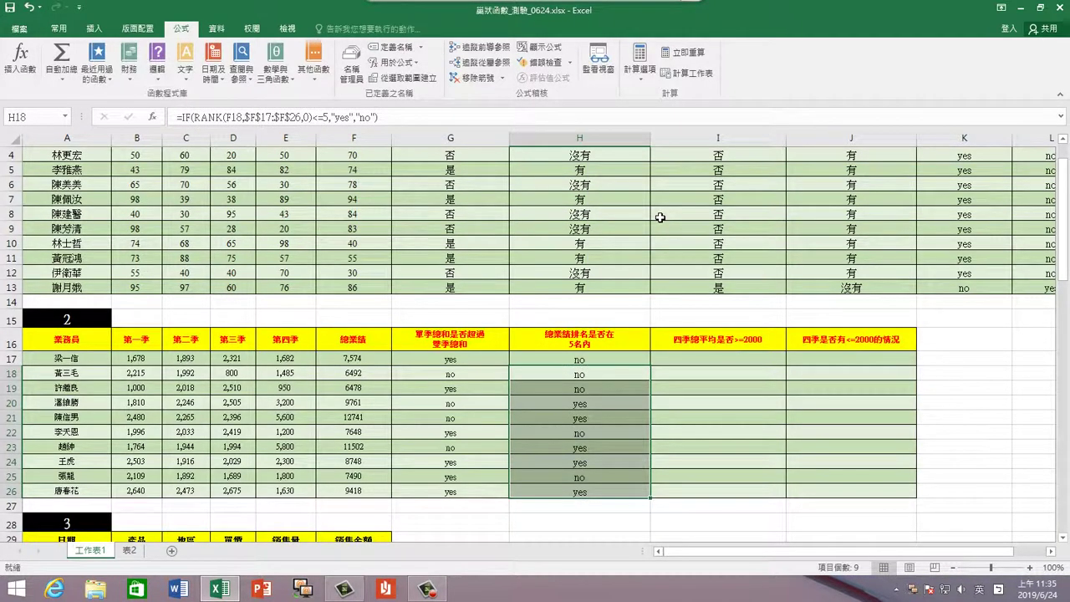
Check the copied formulas in H20–H26 and the totals in F17–F19
click(602, 492)
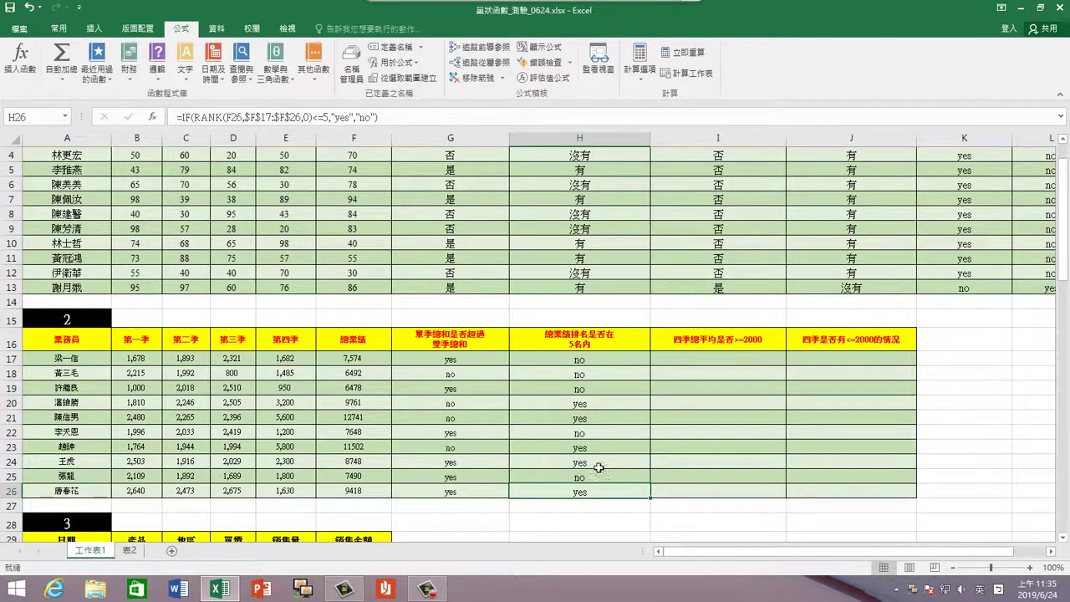
click(596, 456)
click(598, 423)
click(598, 404)
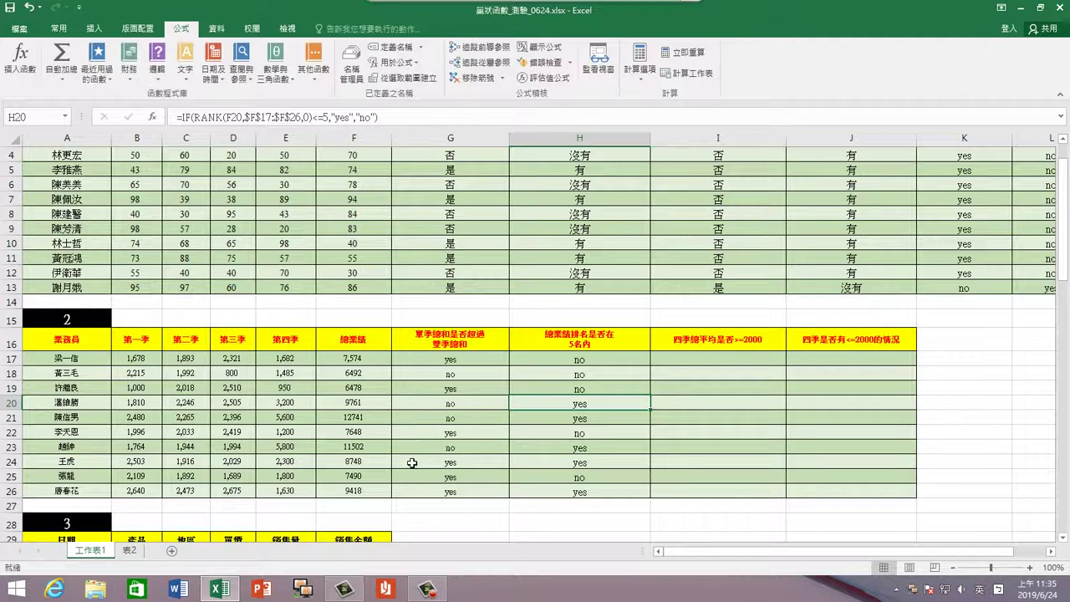
click(376, 360)
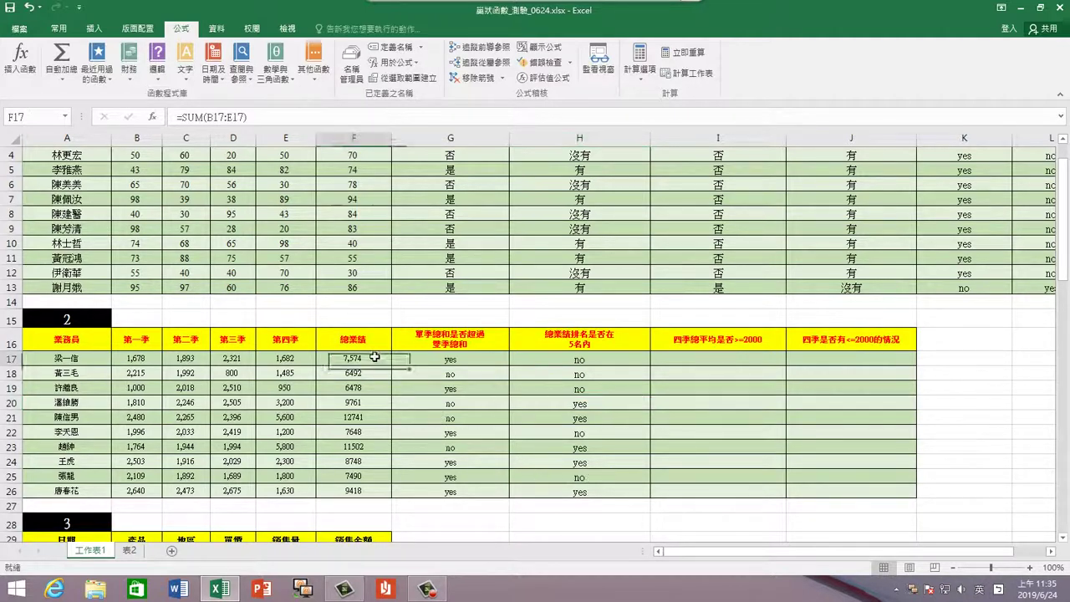
click(371, 375)
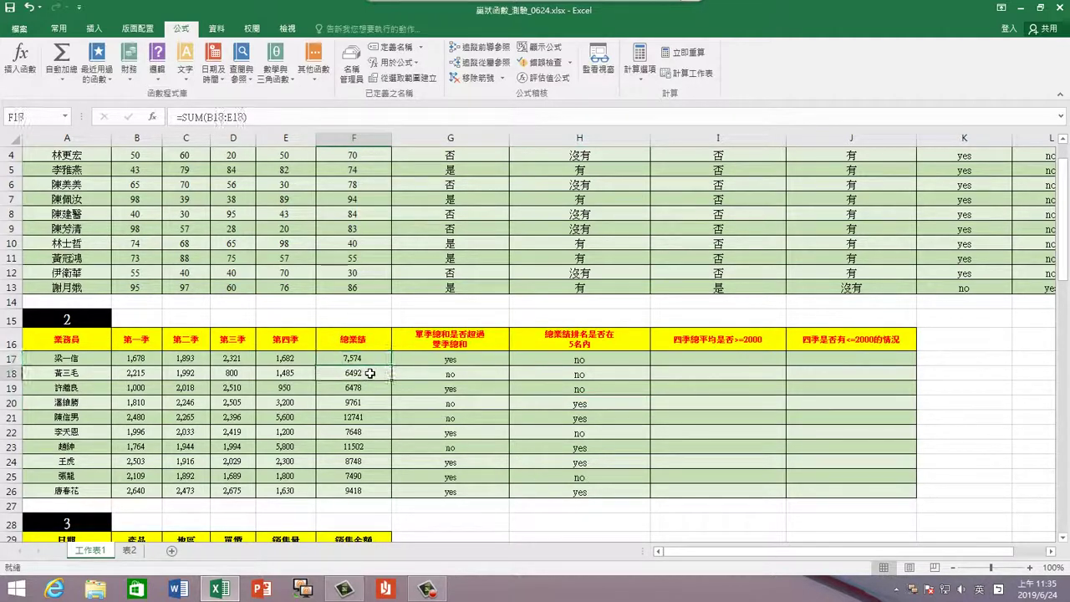
click(371, 387)
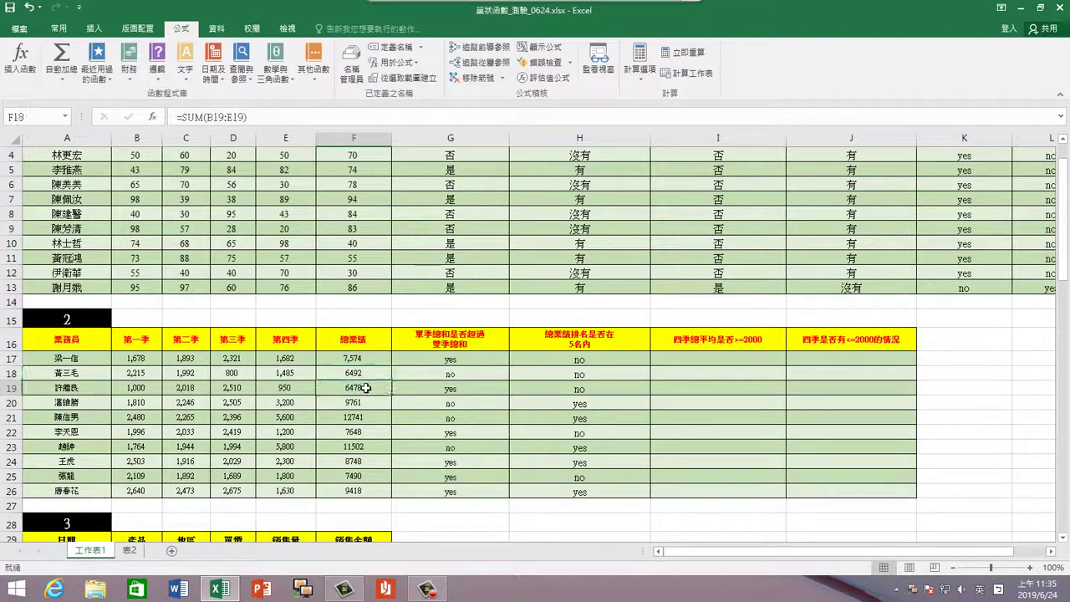
click(58, 29)
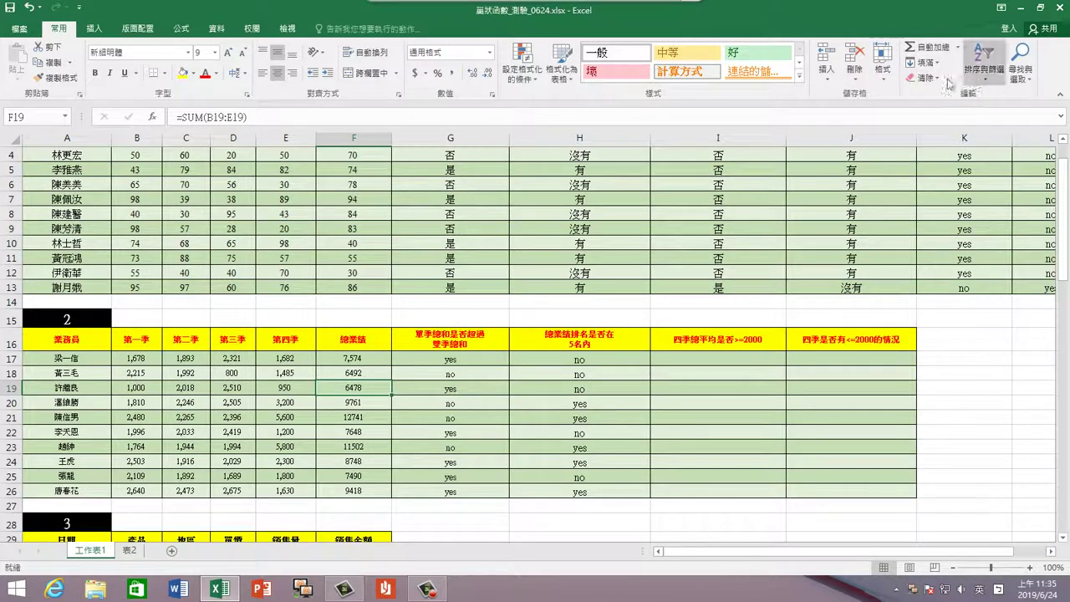
click(215, 29)
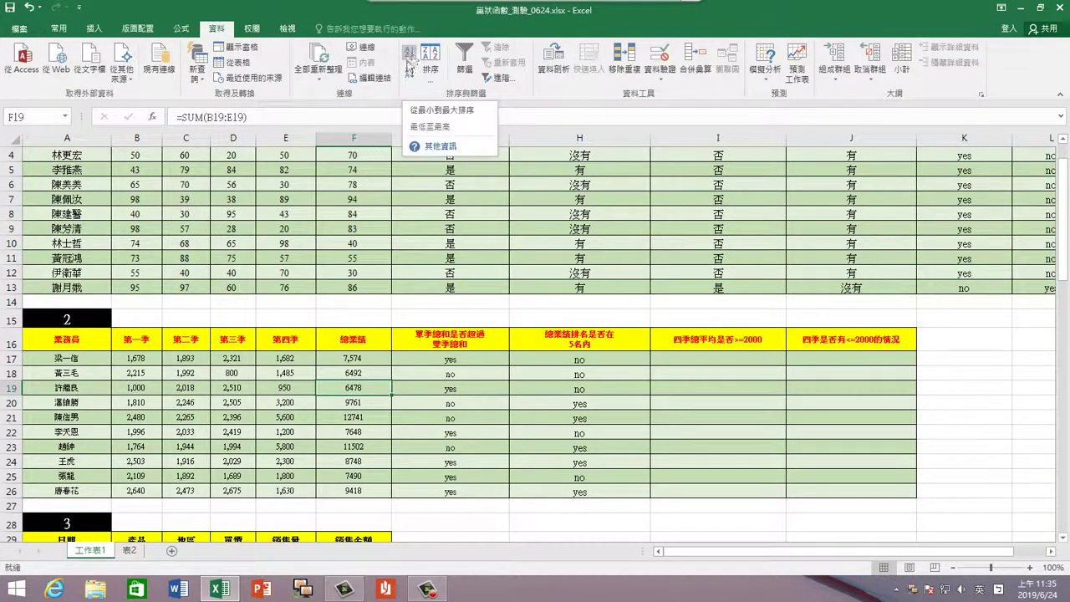
Sort rows 17–26 by the 總業績 total in descending order, highest first
click(372, 374)
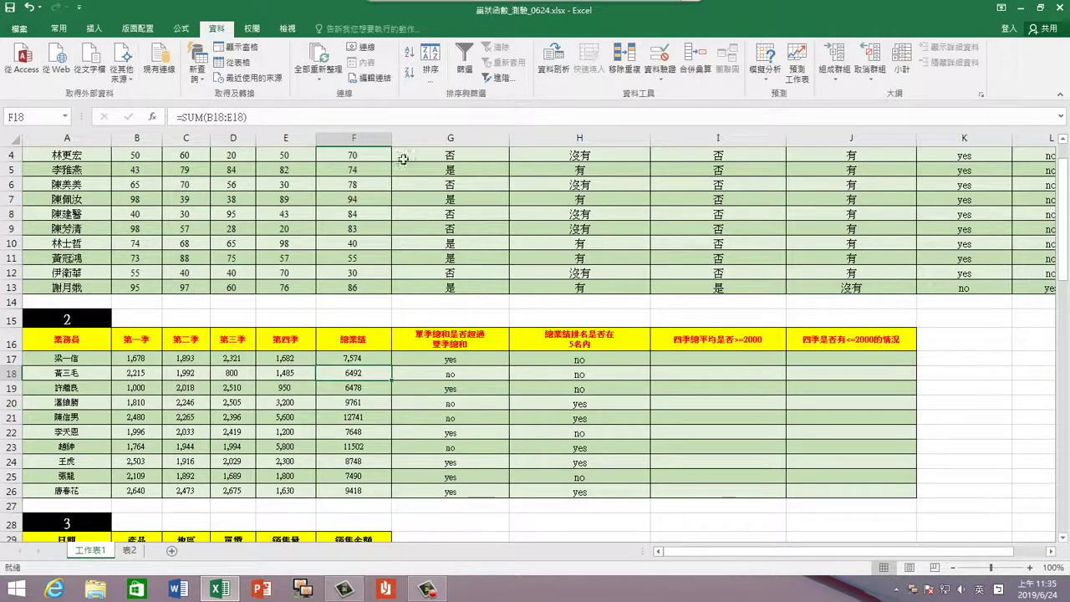
click(415, 57)
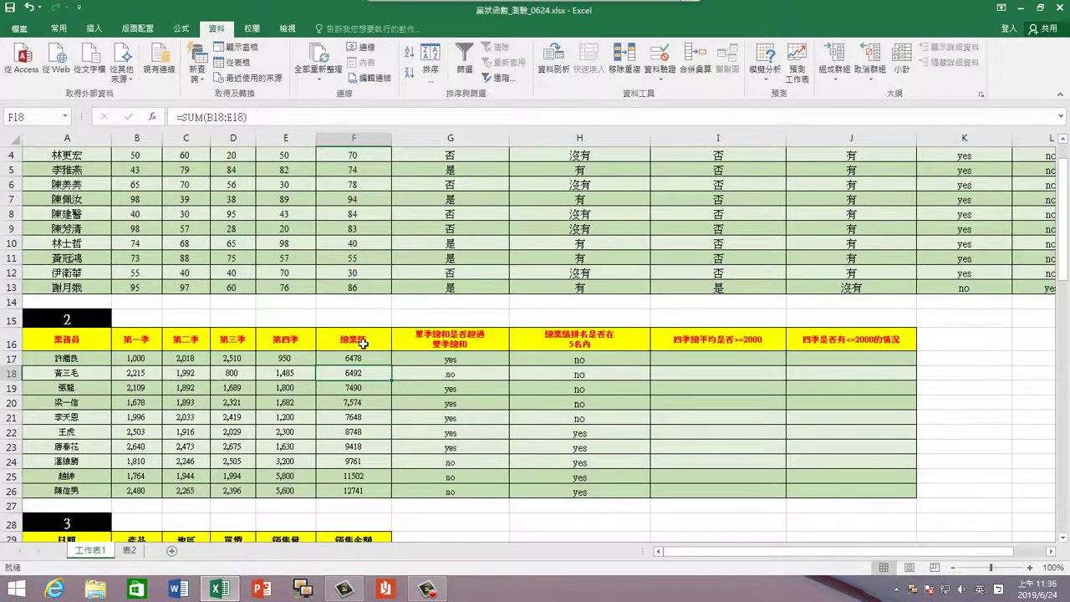
click(363, 358)
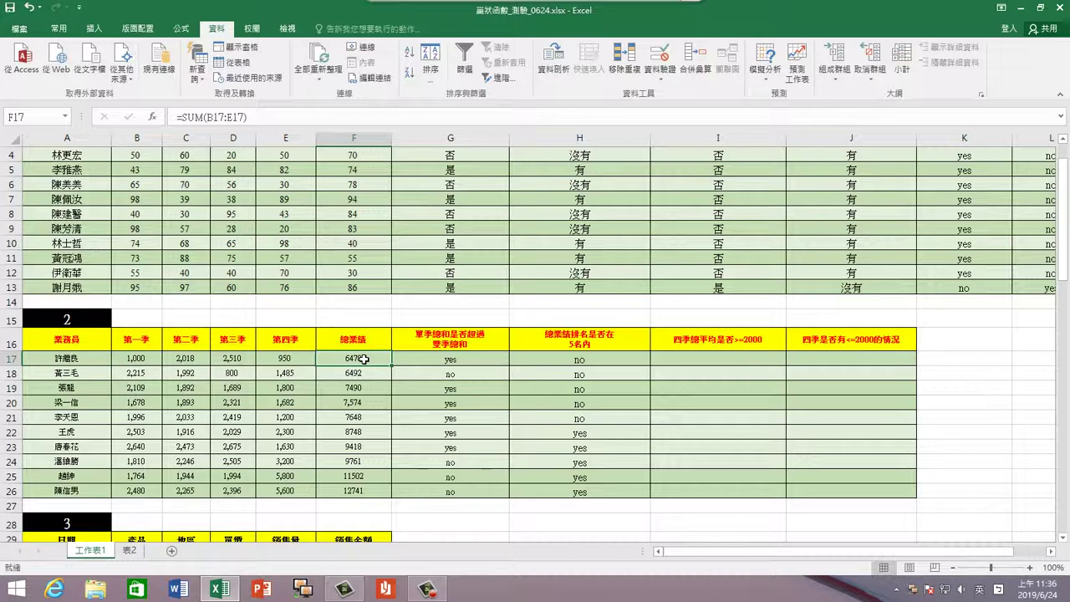
click(409, 75)
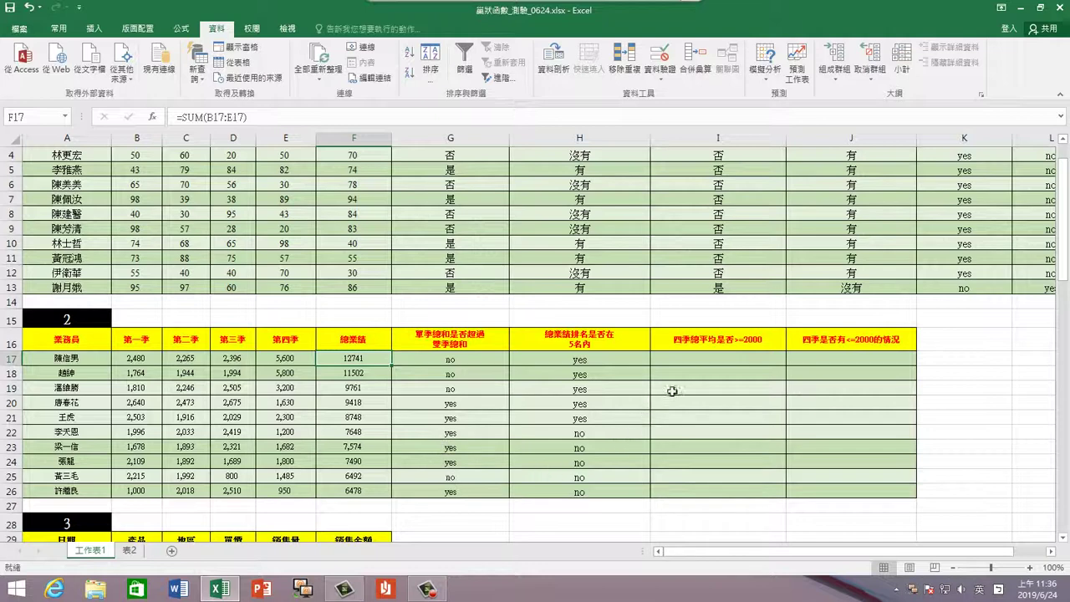
click(697, 358)
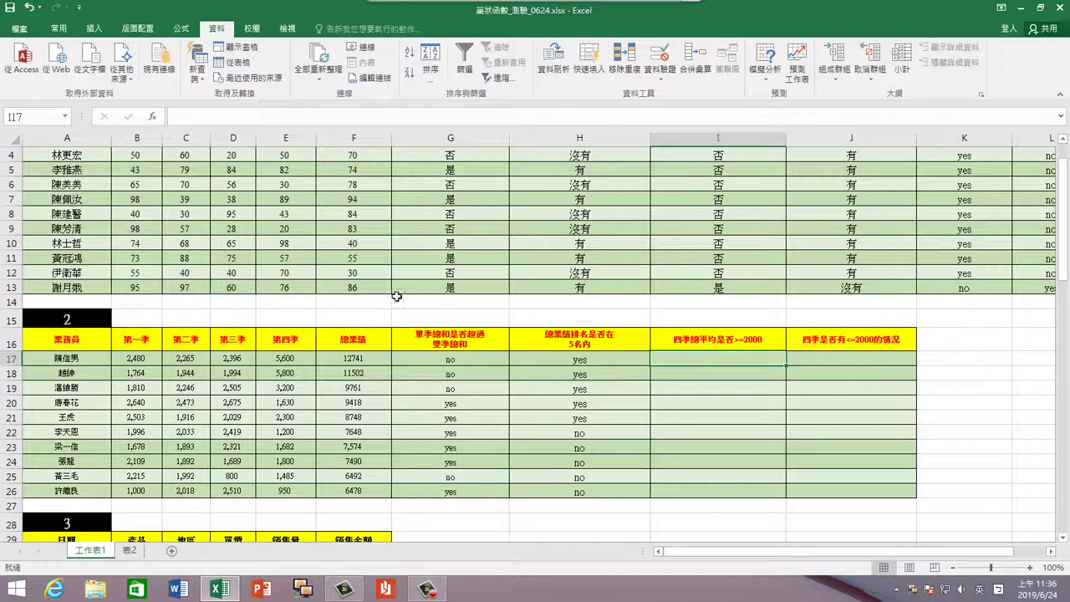
Insert an IF function in I17 with AVERAGE(B17:E17) nested as its test
click(181, 28)
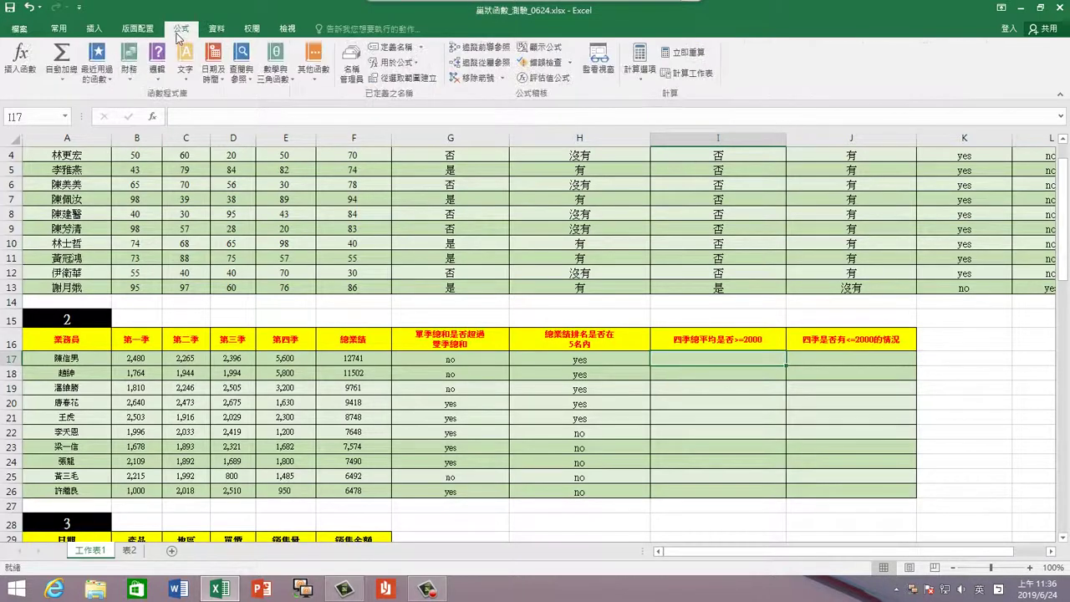
click(107, 68)
click(109, 96)
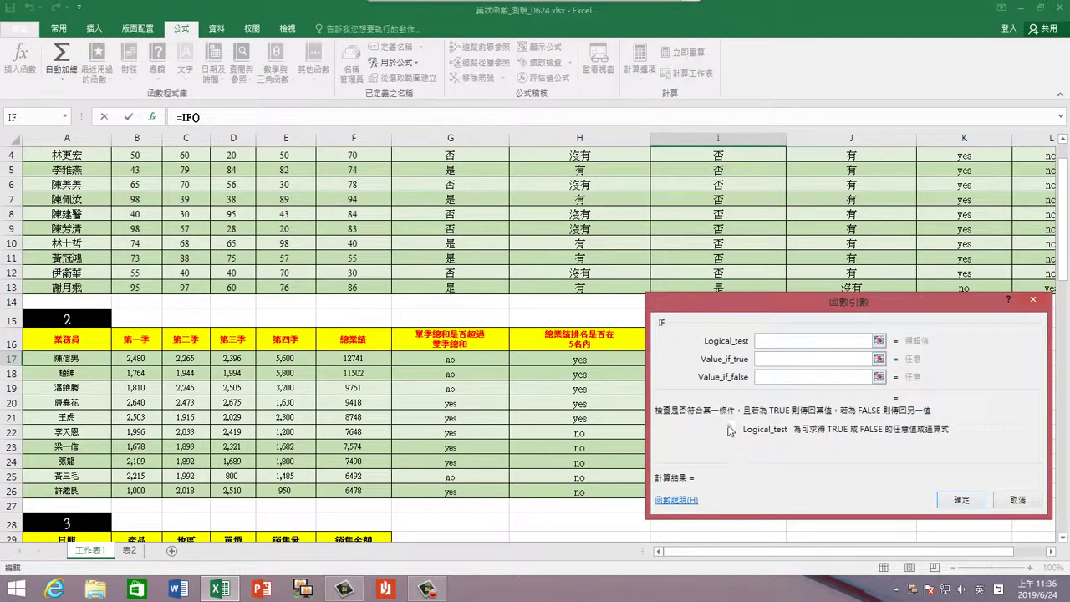
drag(728, 429, 672, 513)
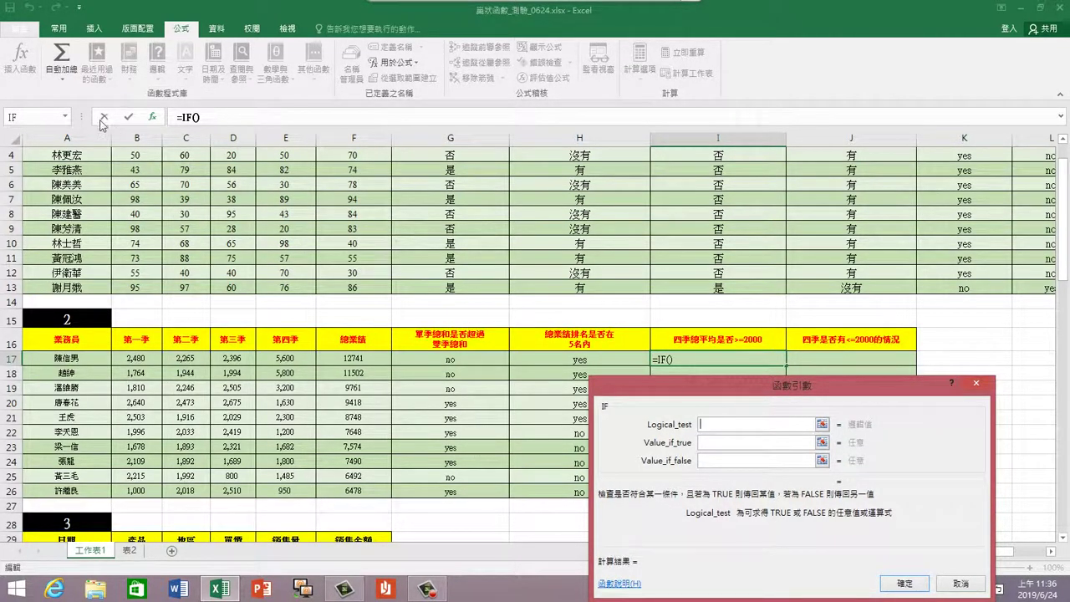
click(65, 117)
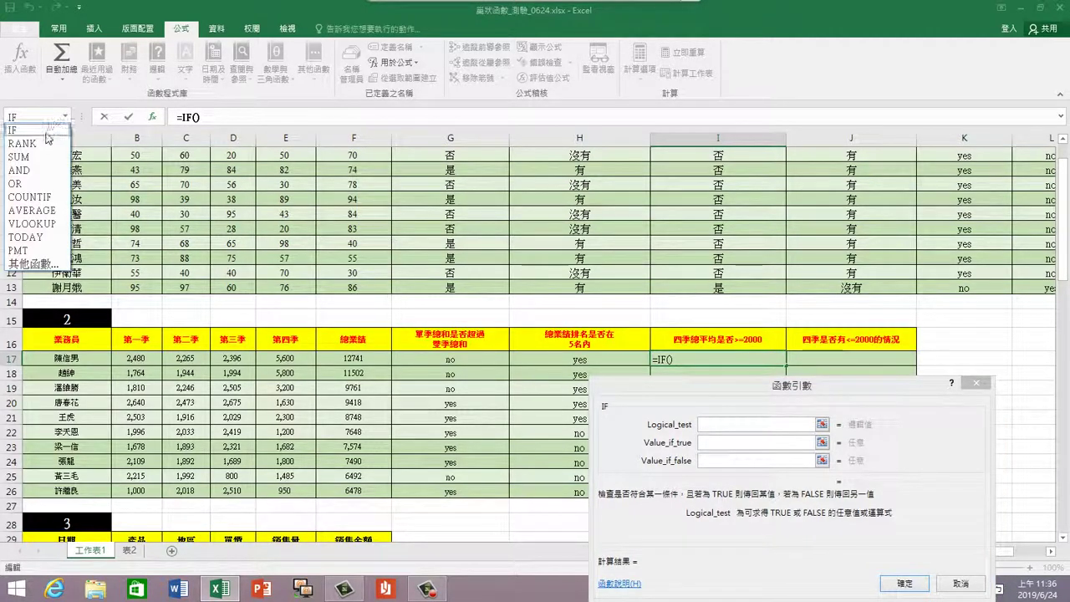
click(52, 212)
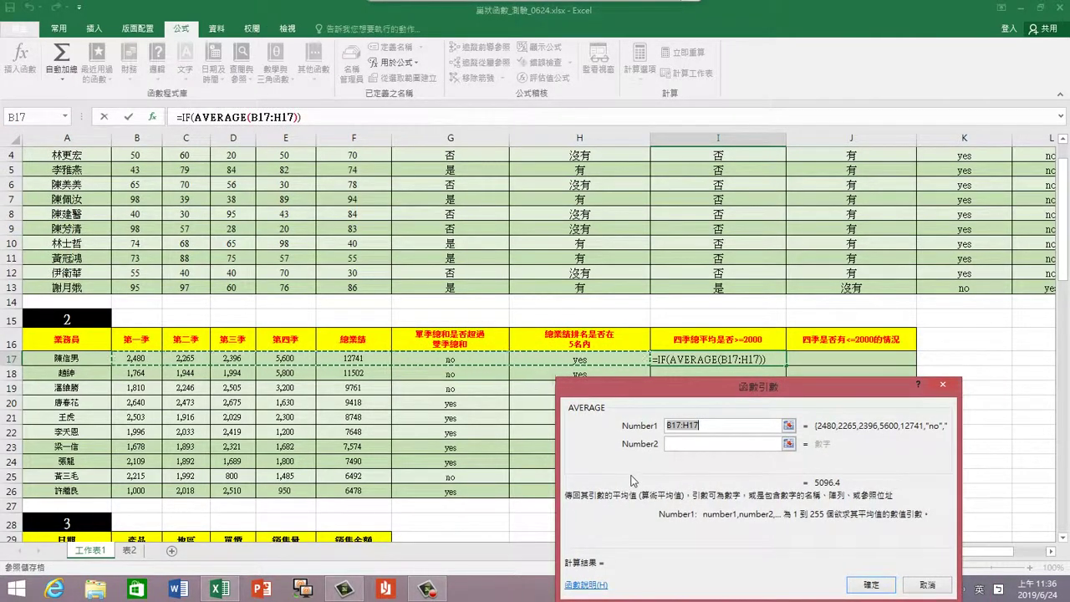
drag(125, 358, 293, 358)
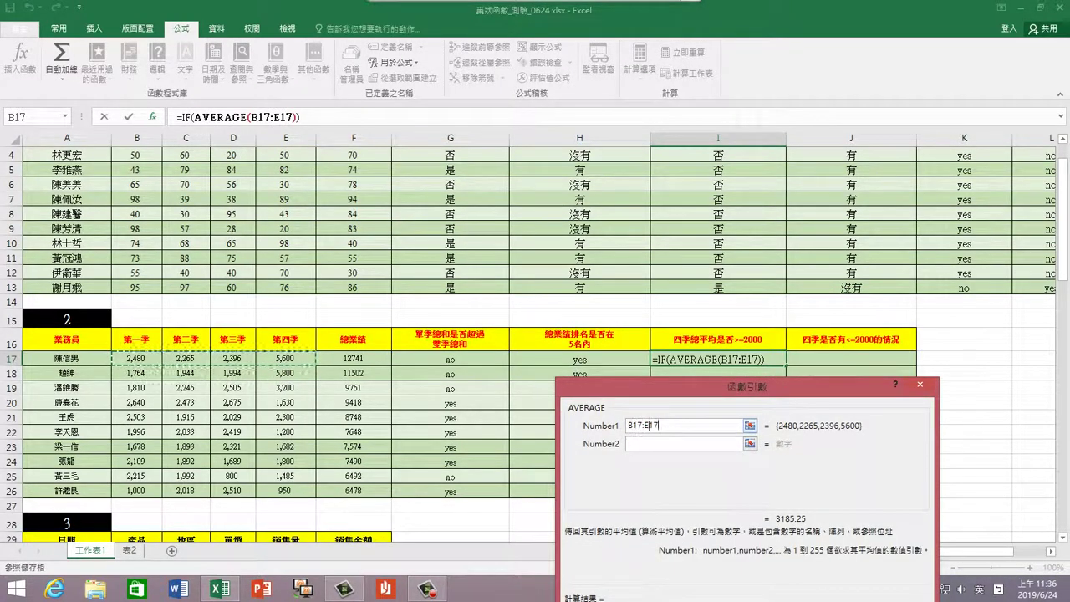
Complete I17 as =IF(AVERAGE(B17:E17)>=2000,"yes","no") and confirm it
click(185, 117)
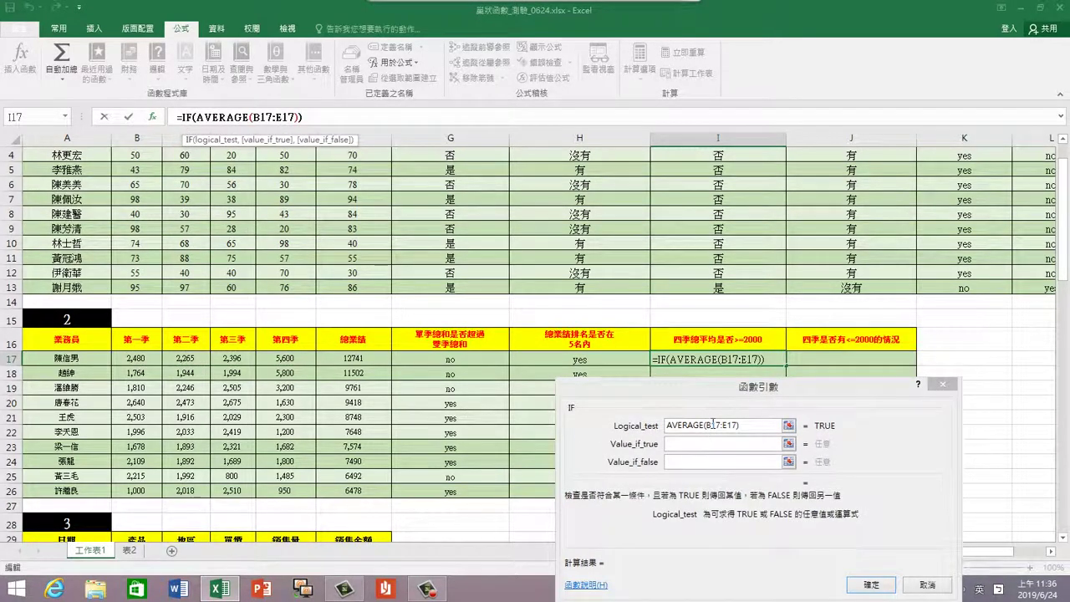
click(754, 426)
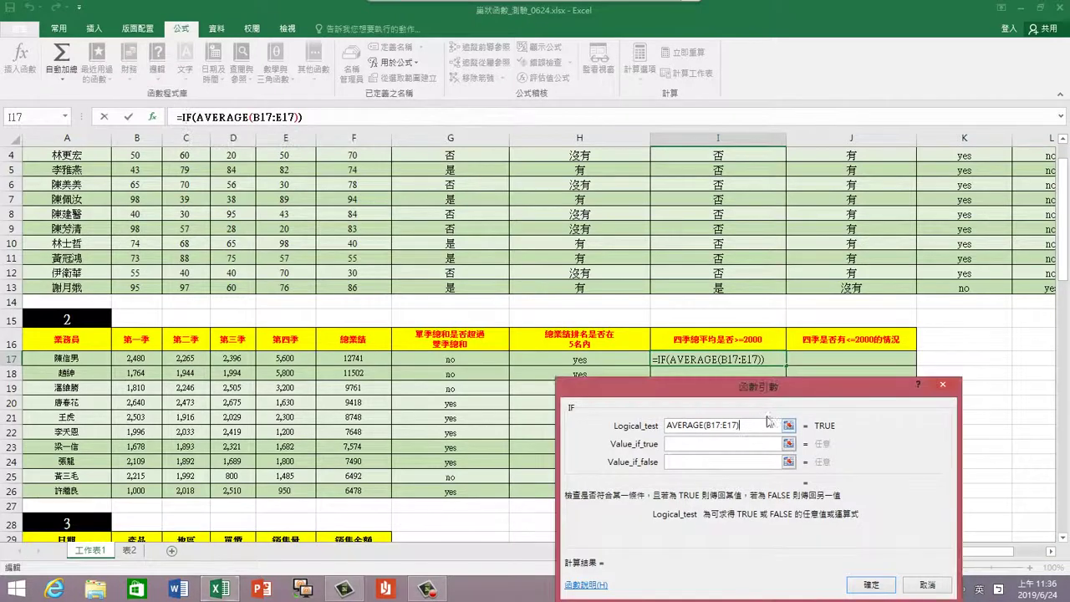
text(>=)
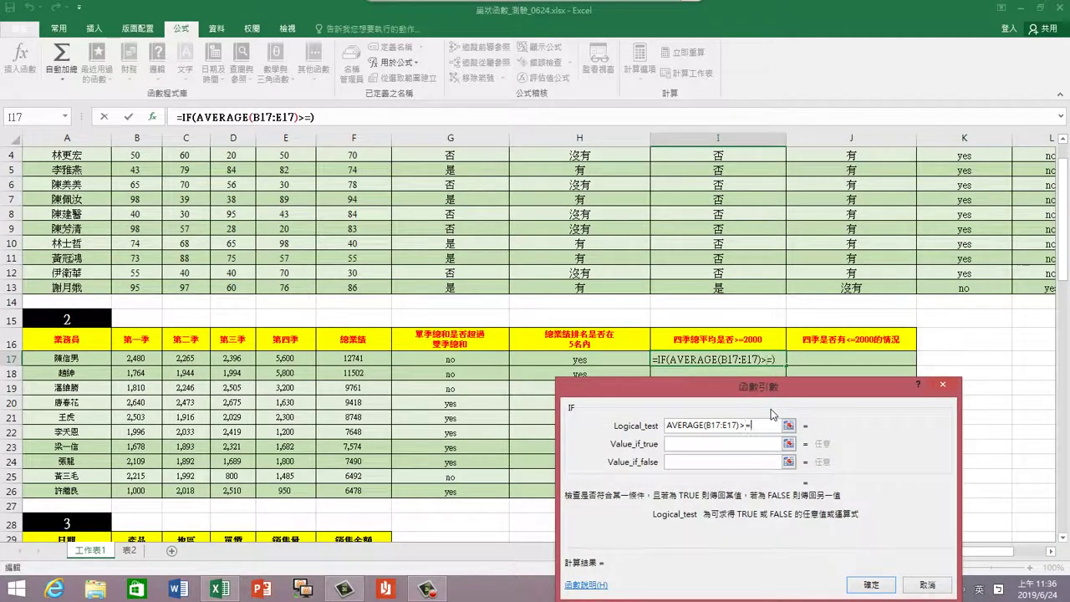
text(2000)
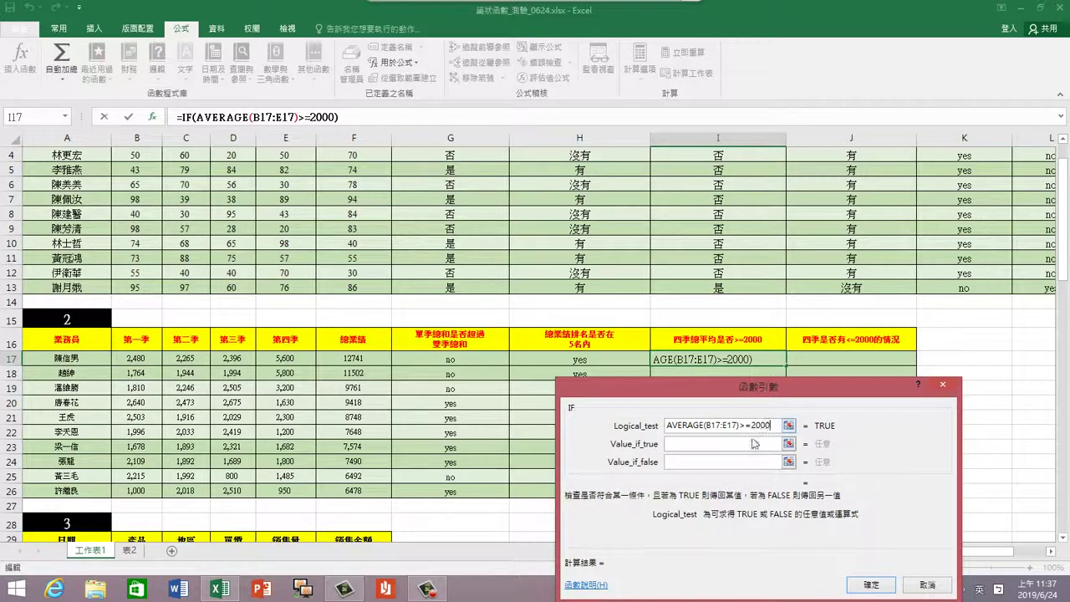
click(735, 444)
text(y)
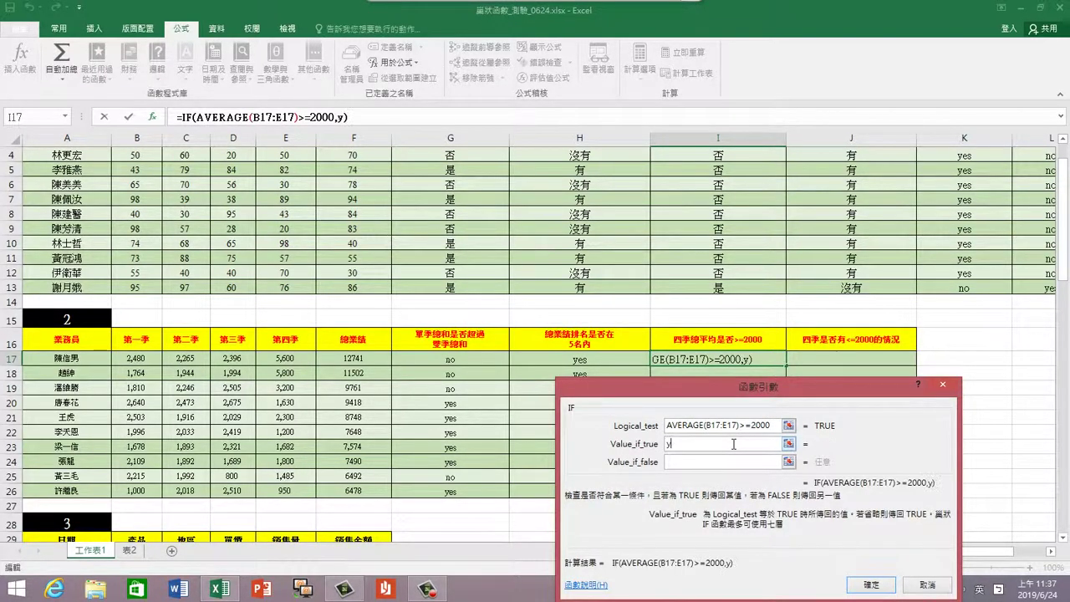
text(es)
click(726, 462)
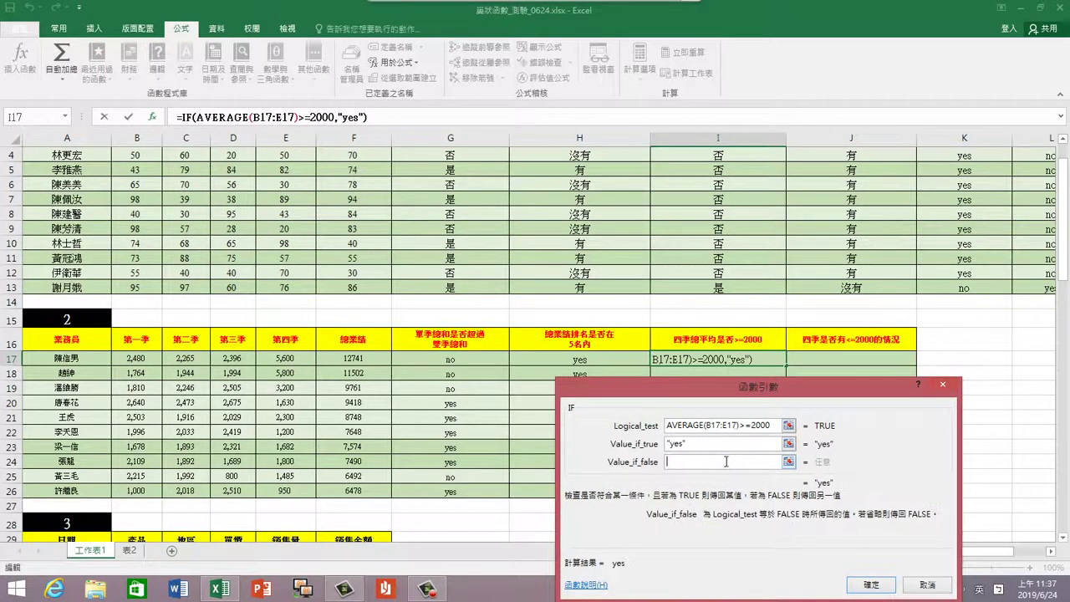
text(no)
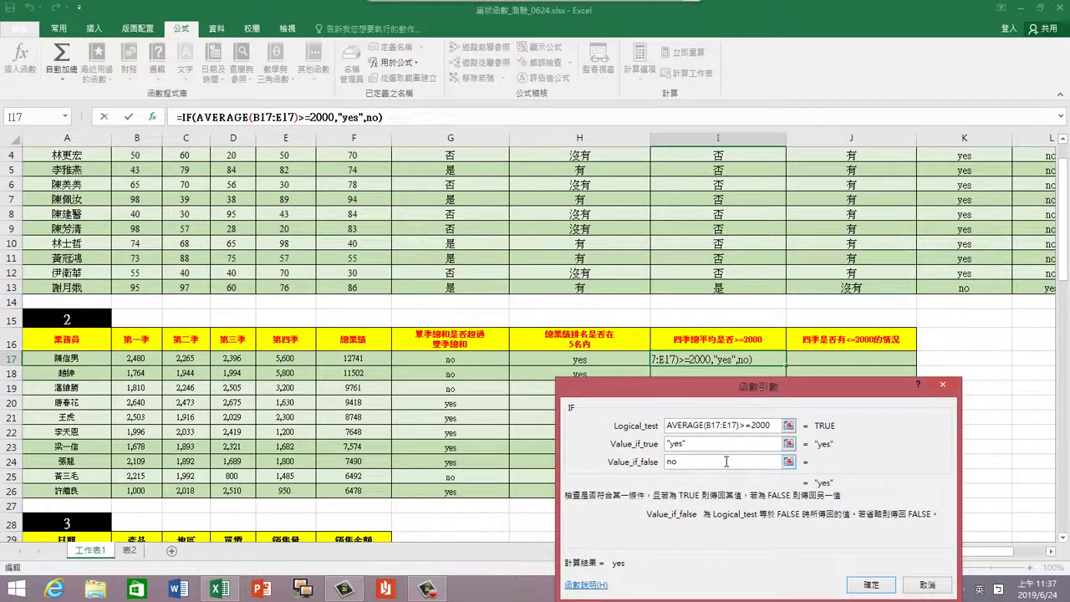
click(719, 445)
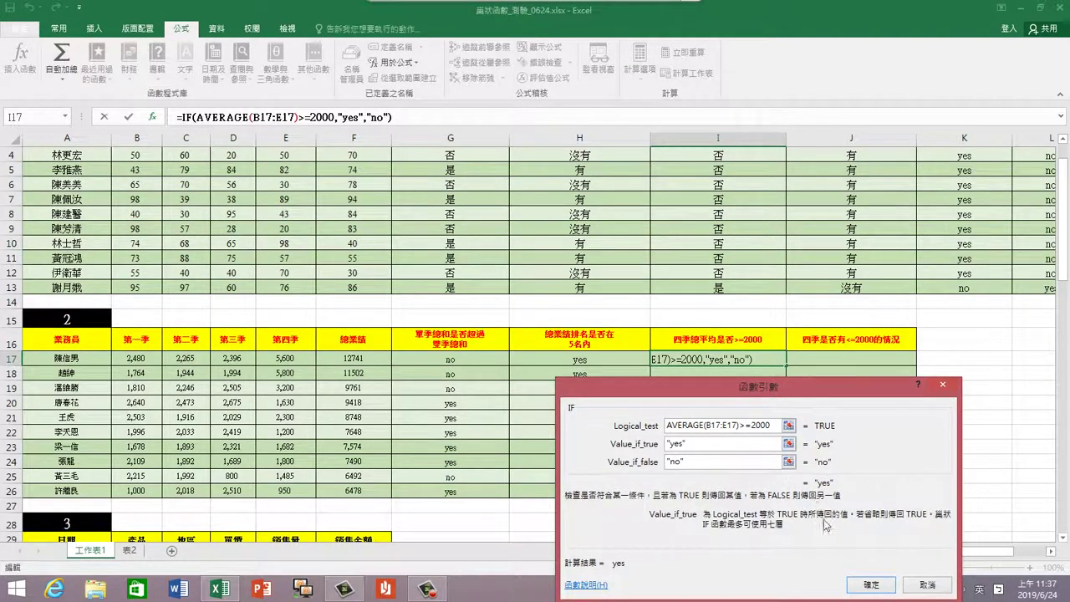
click(871, 584)
Copy the I17 average formula and paste it into I18:I26
right_click(762, 361)
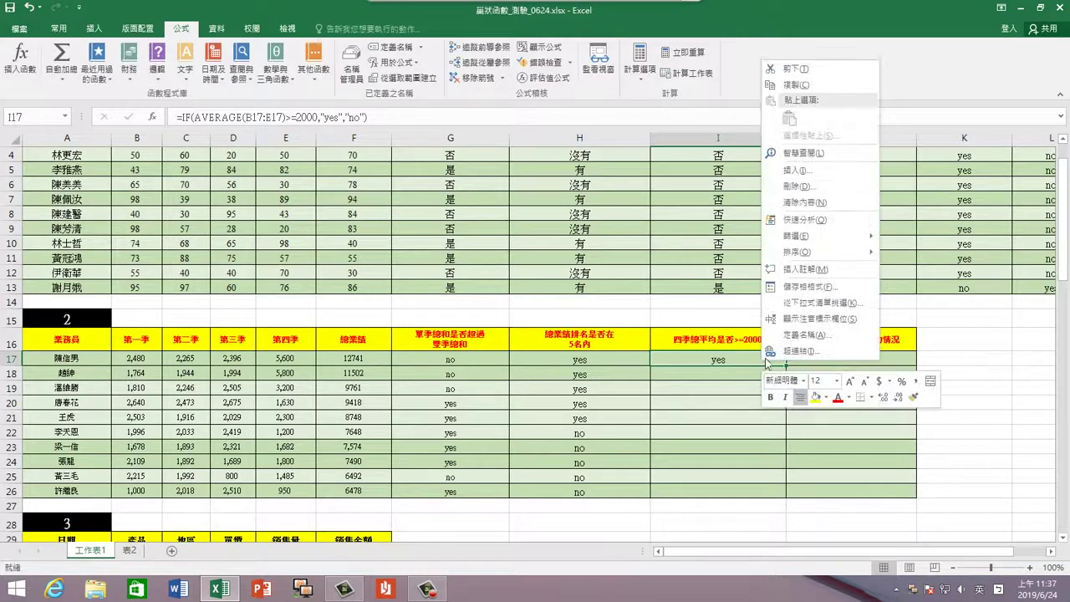
click(795, 90)
drag(729, 374, 741, 490)
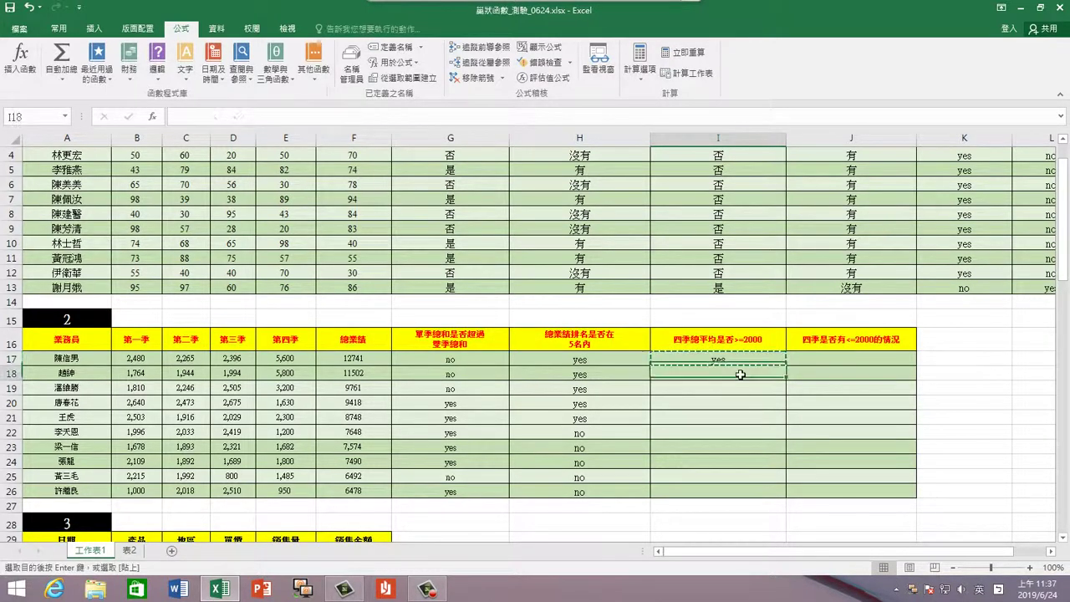
right_click(741, 490)
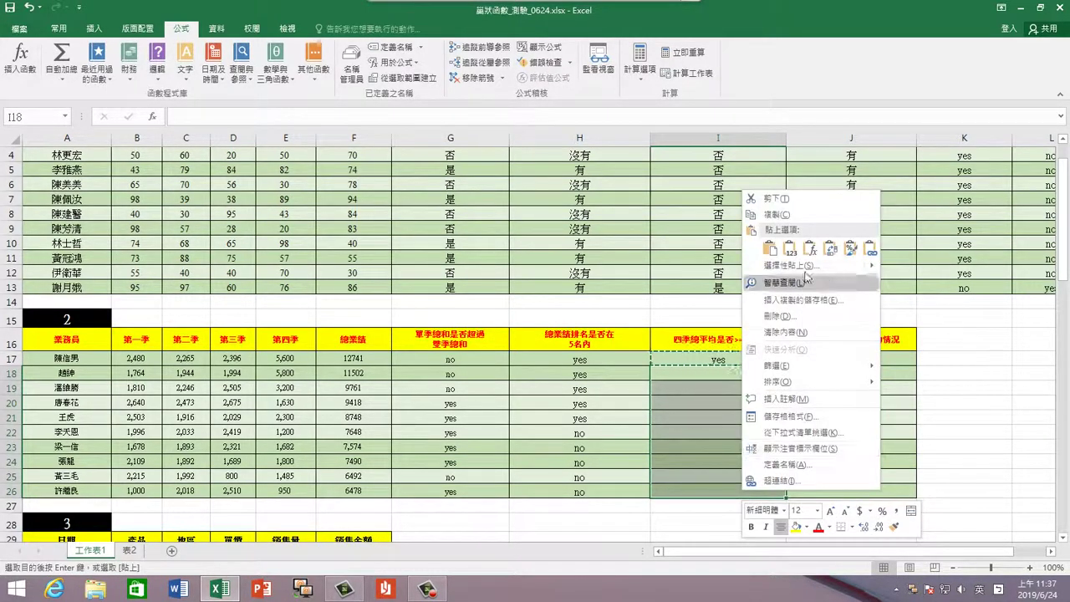
click(807, 251)
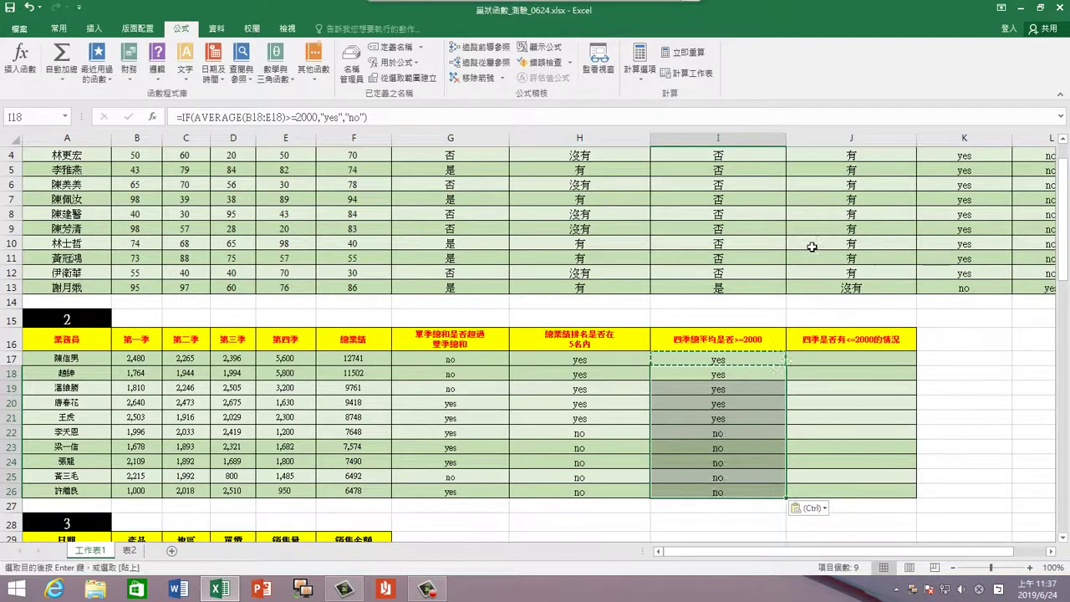
click(831, 355)
key(Escape)
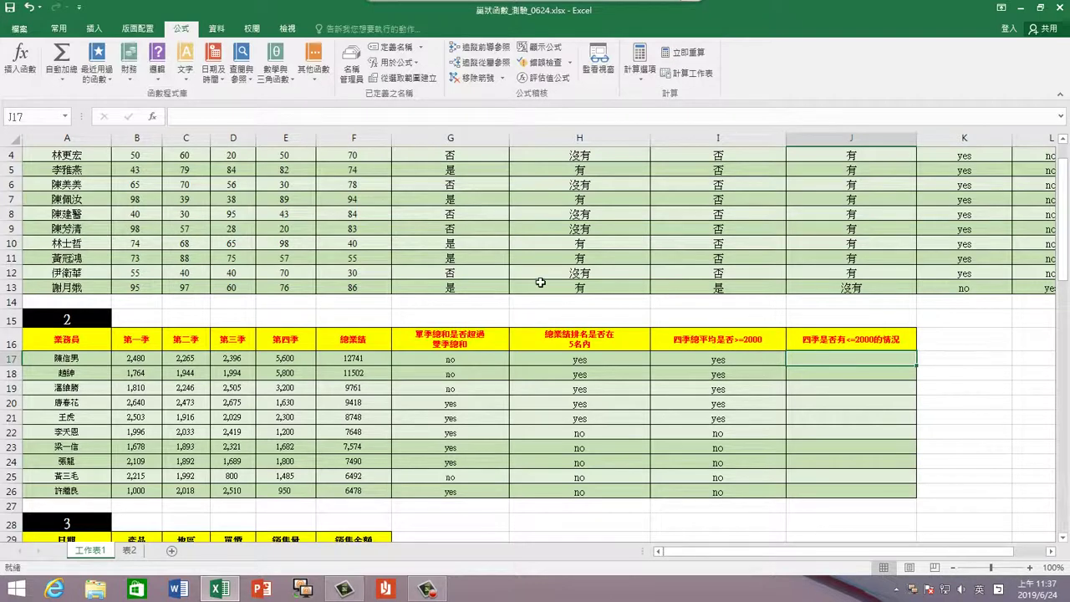
Insert an IF function into J17 from Recently Used
click(98, 73)
click(110, 111)
drag(644, 470, 719, 508)
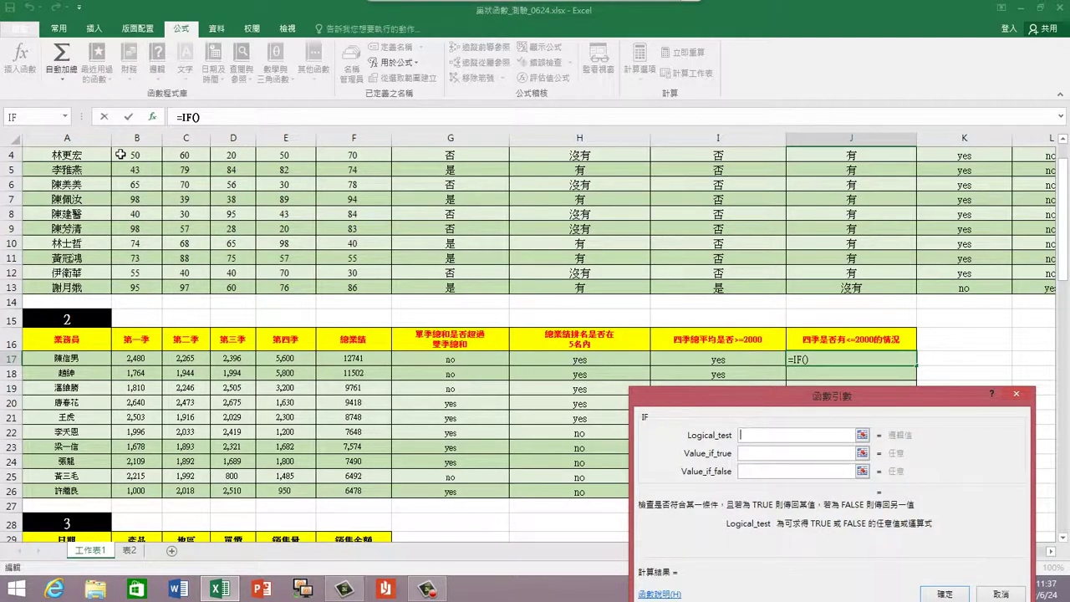
Nest COUNTIF(B17:E17,"<=2000") as the IF test, then return to IF's arguments
click(64, 118)
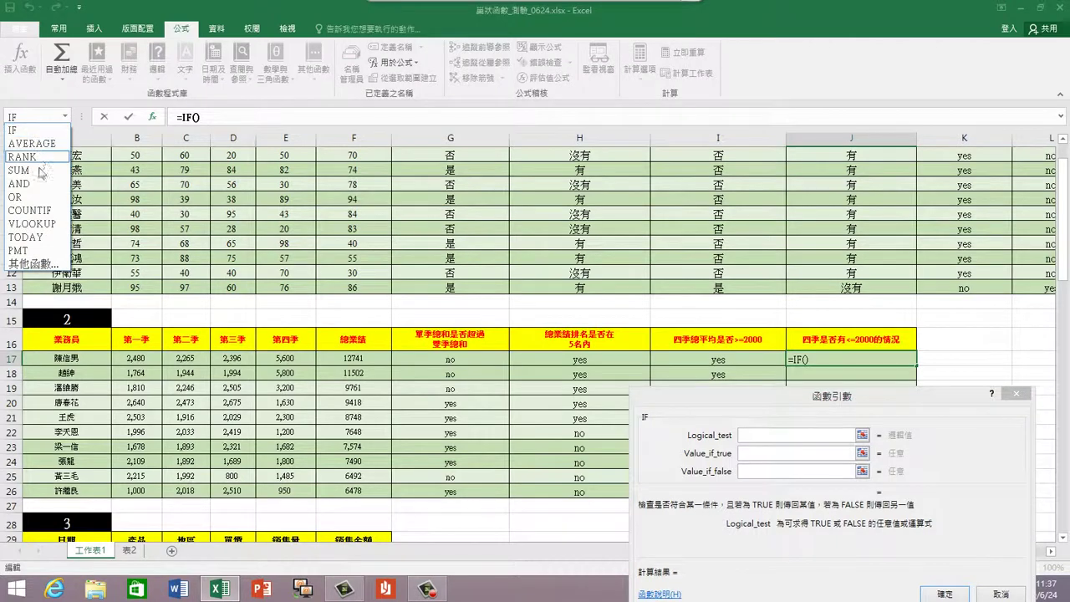
click(34, 210)
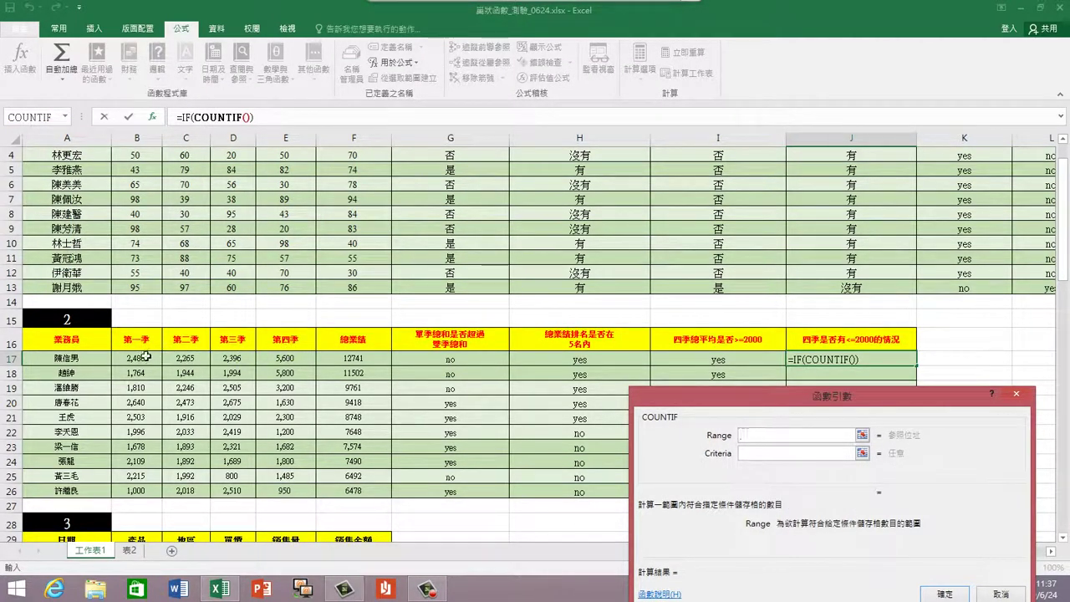
drag(146, 357, 280, 358)
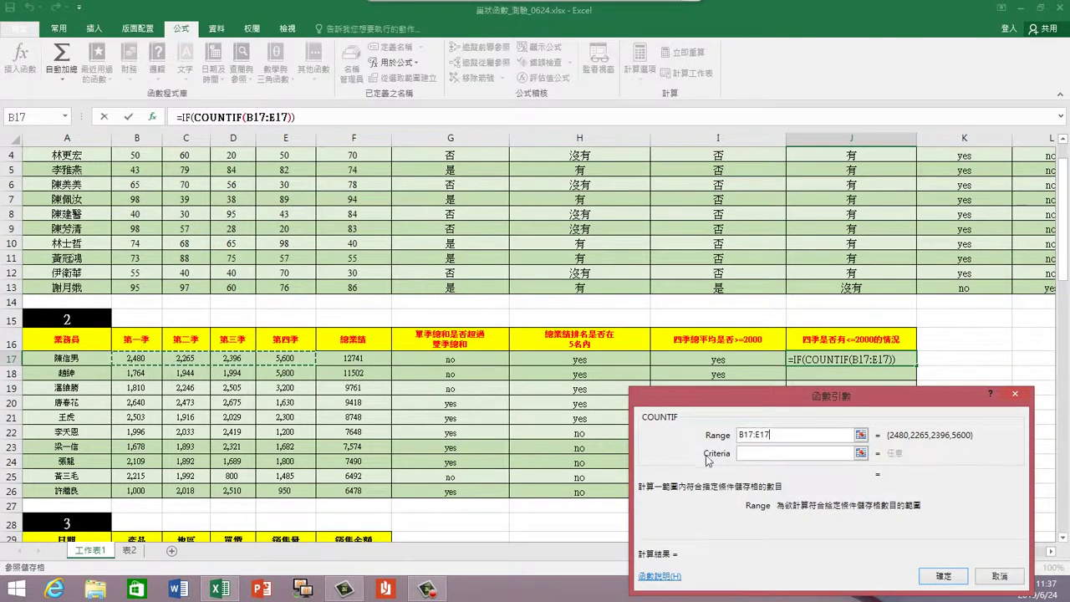
click(753, 455)
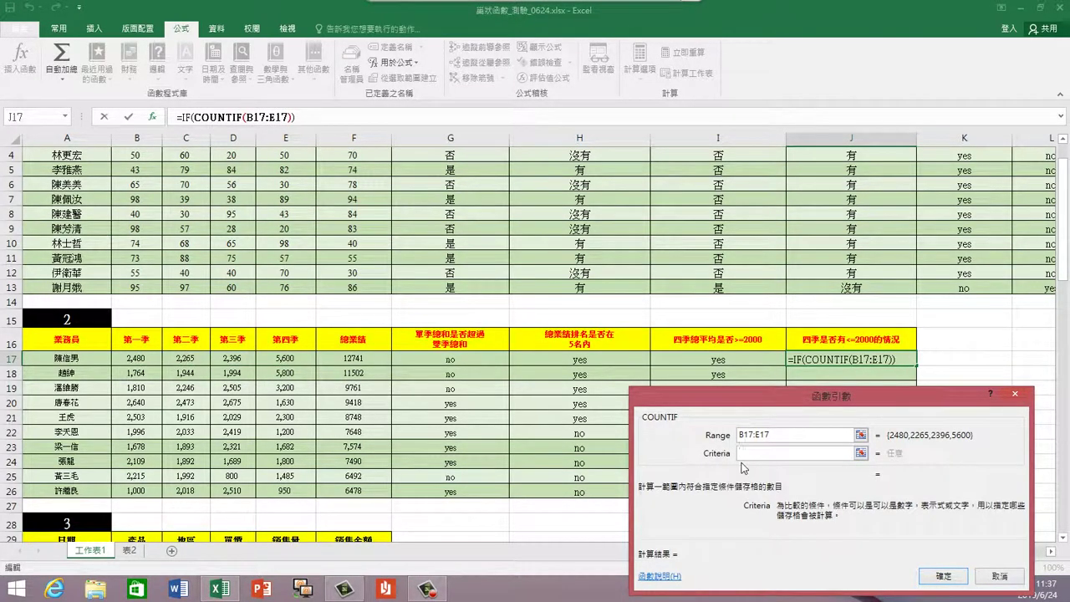
text(<=2)
text(000)
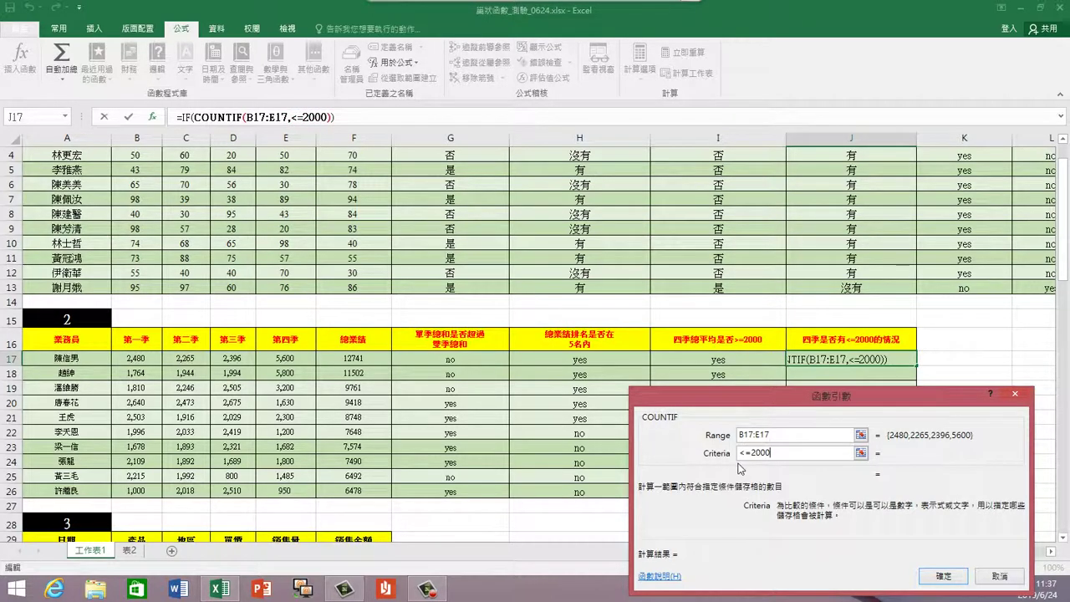
click(792, 437)
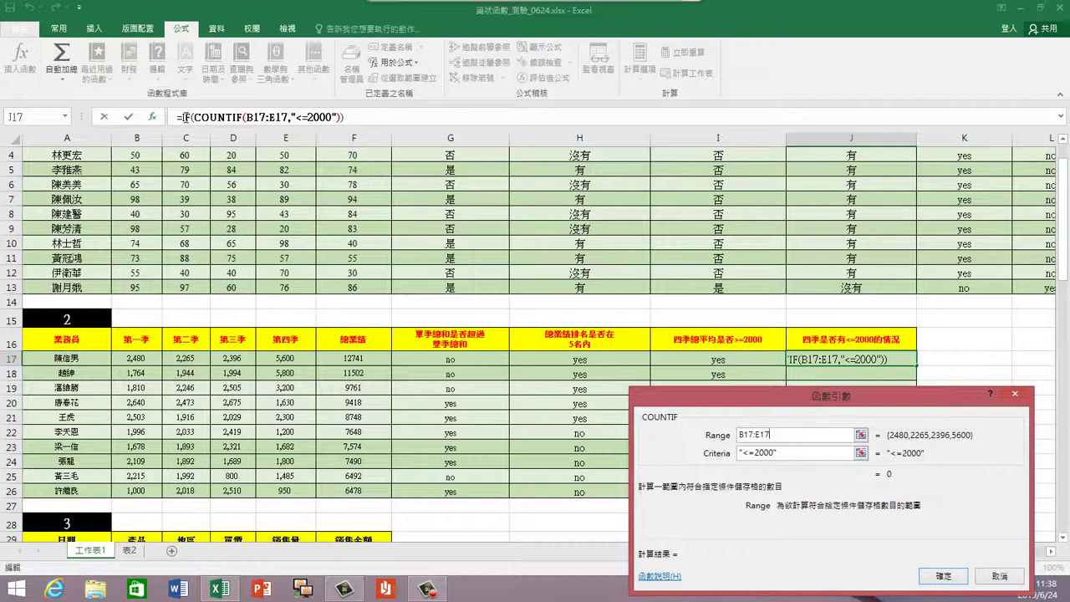
click(186, 117)
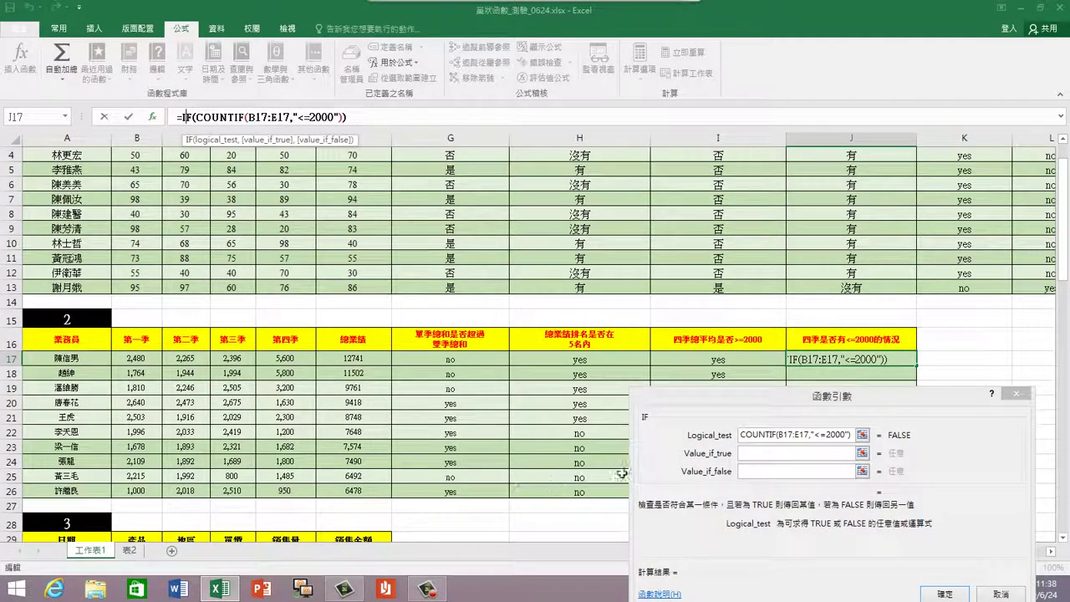
Append >0 to J17's COUNTIF logical test
click(703, 407)
drag(702, 408, 669, 402)
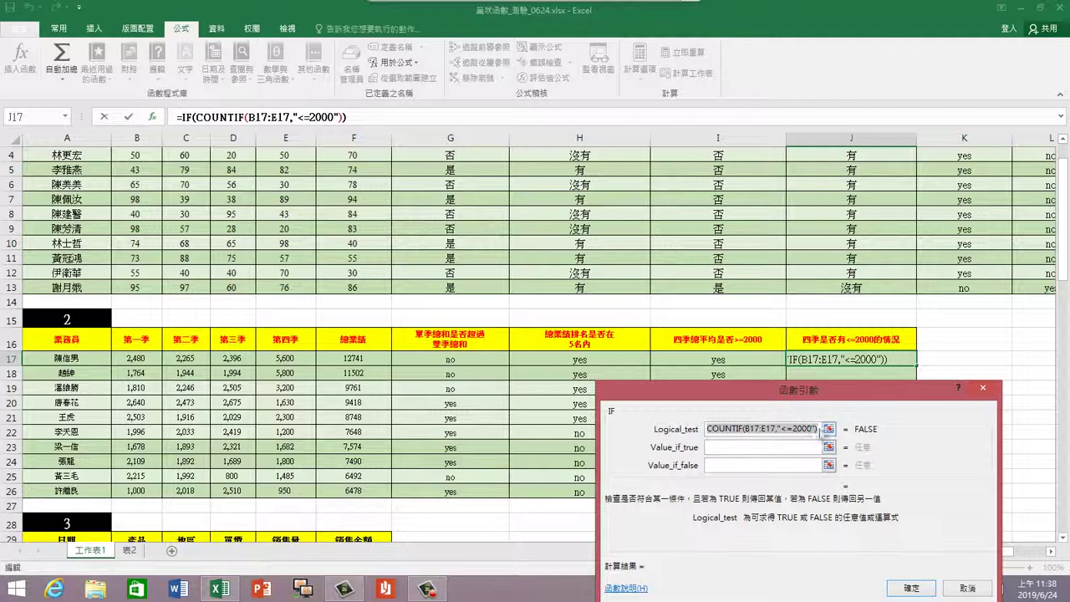
click(818, 428)
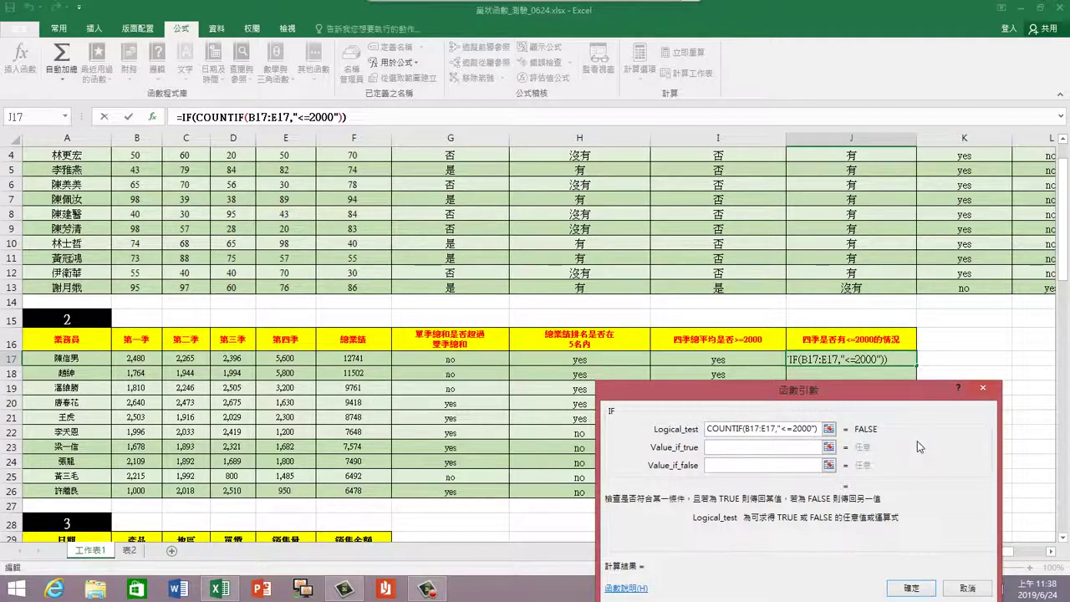
text(>0)
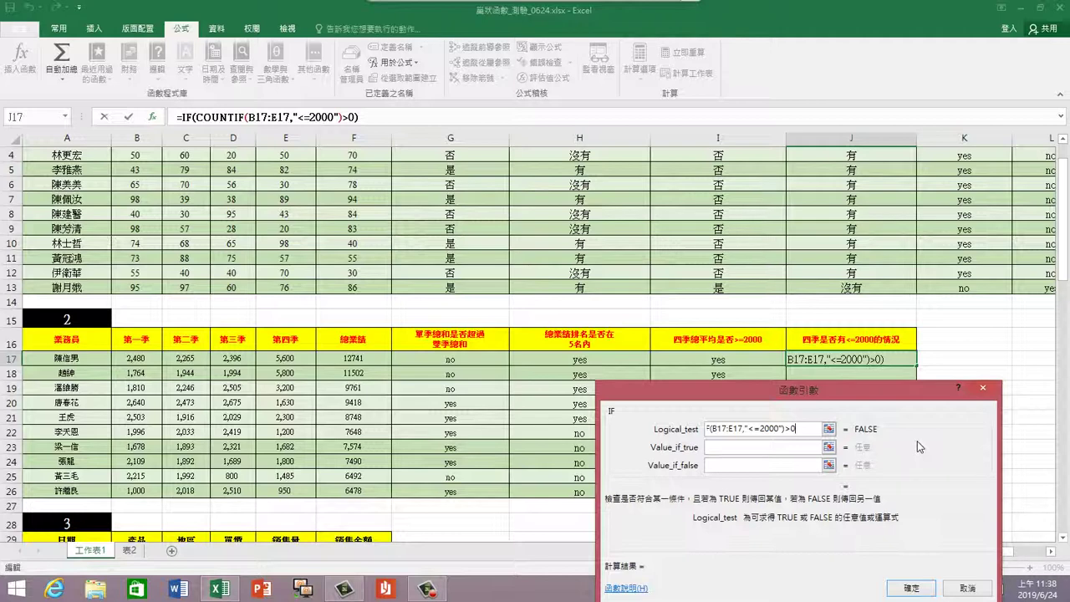
Set J17's true and false results to yes and no, and confirm the formula
click(707, 466)
click(720, 448)
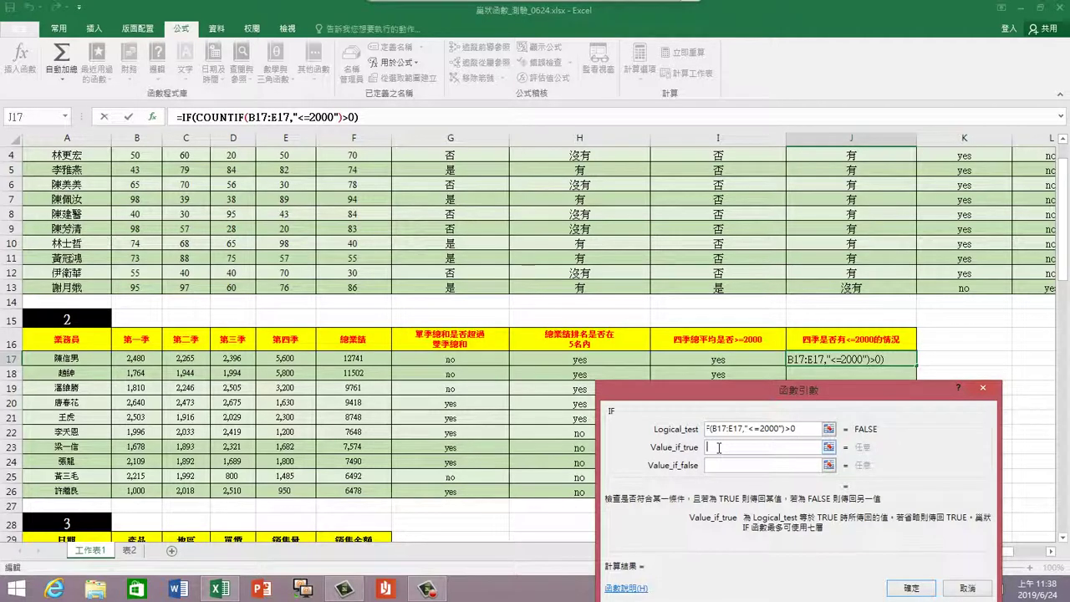
text(ye)
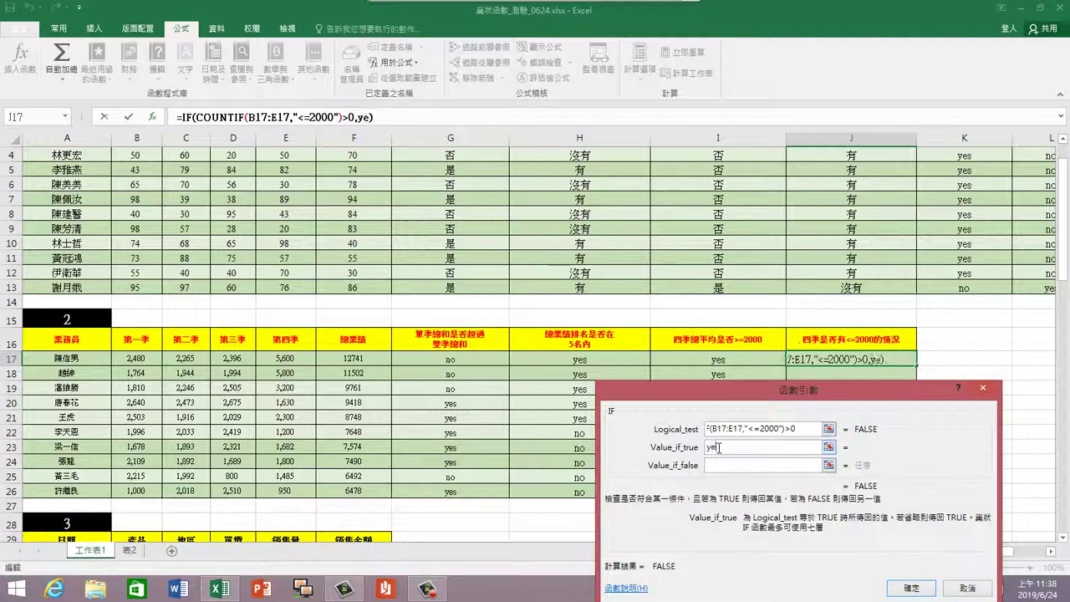
text(s)
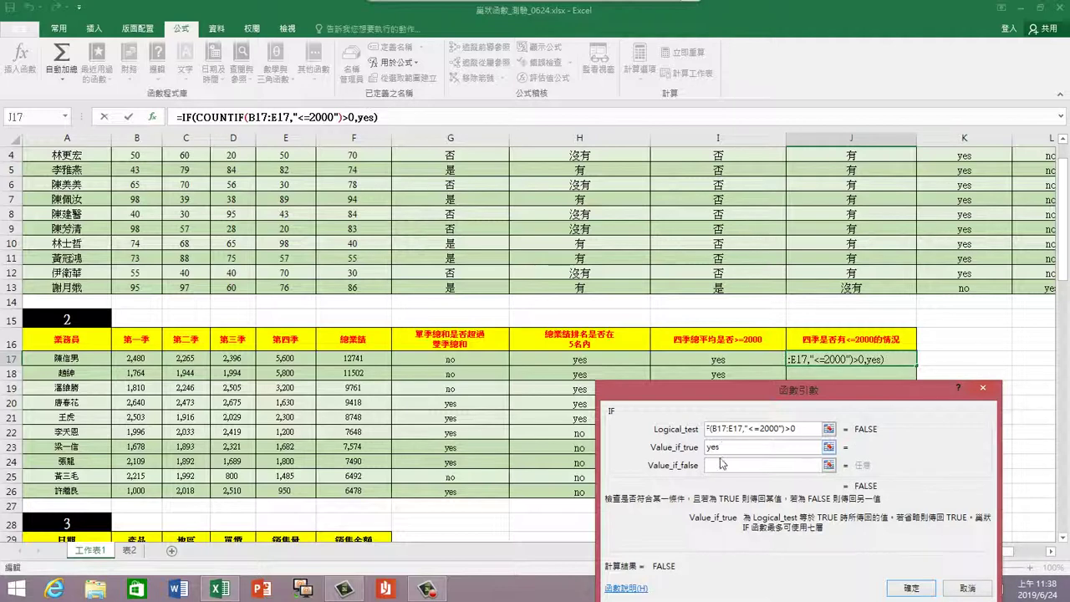
click(721, 464)
text(n)
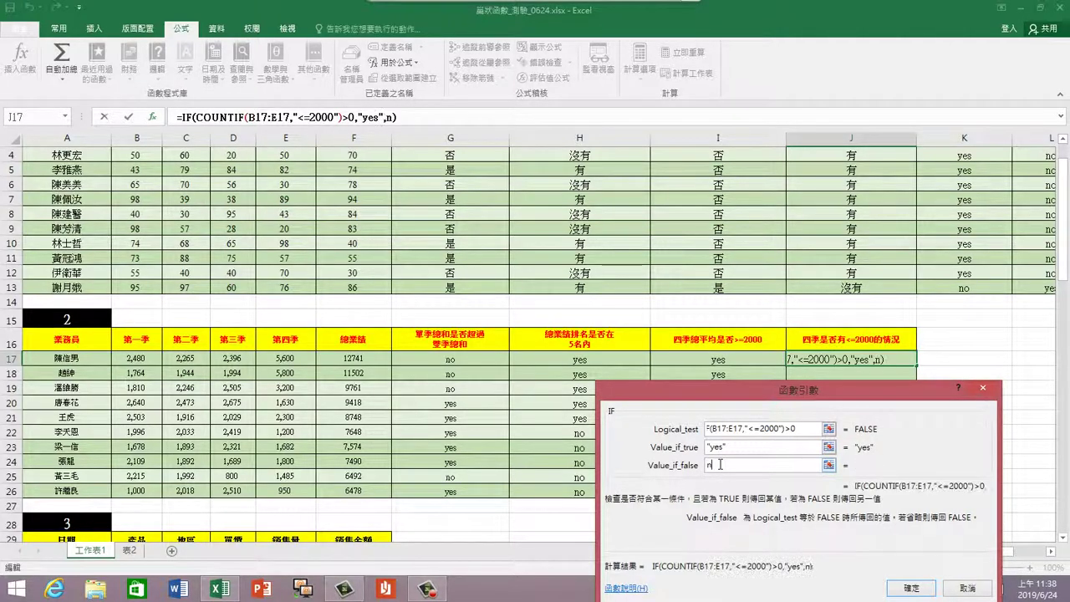
text(o)
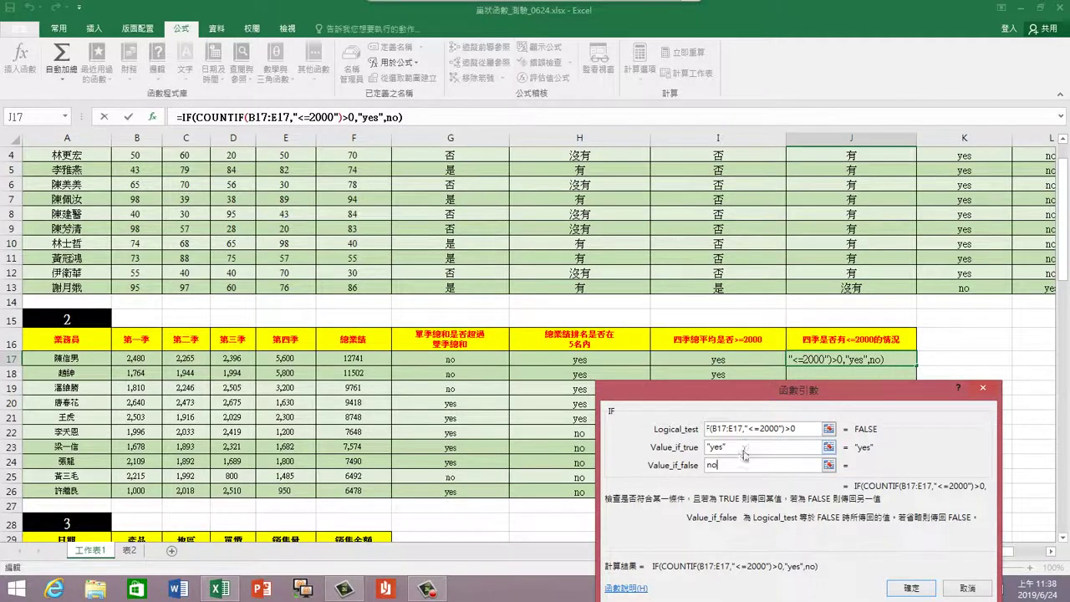
click(741, 447)
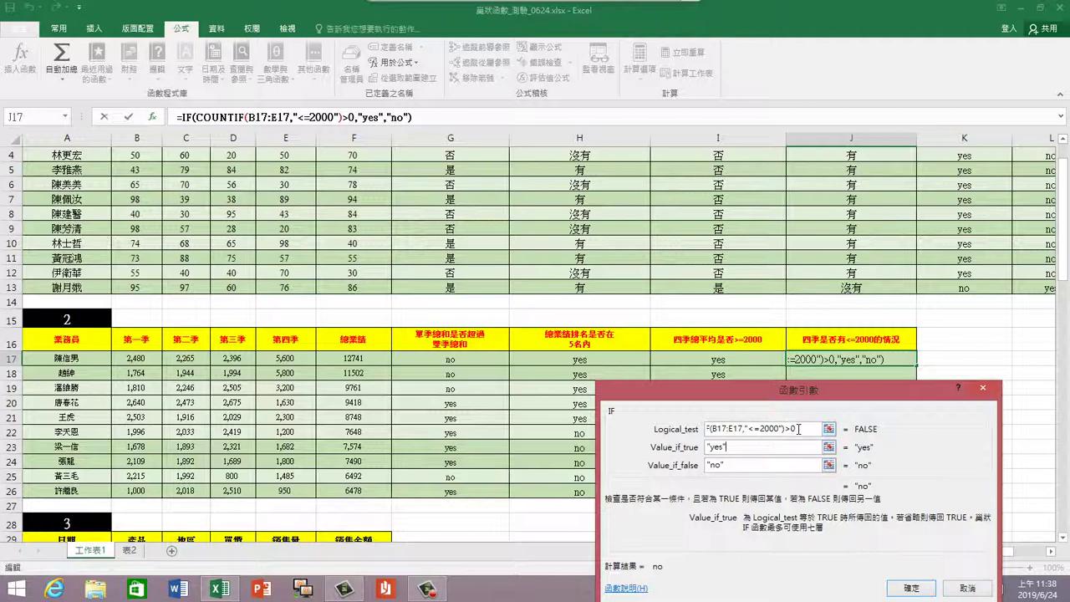
click(910, 588)
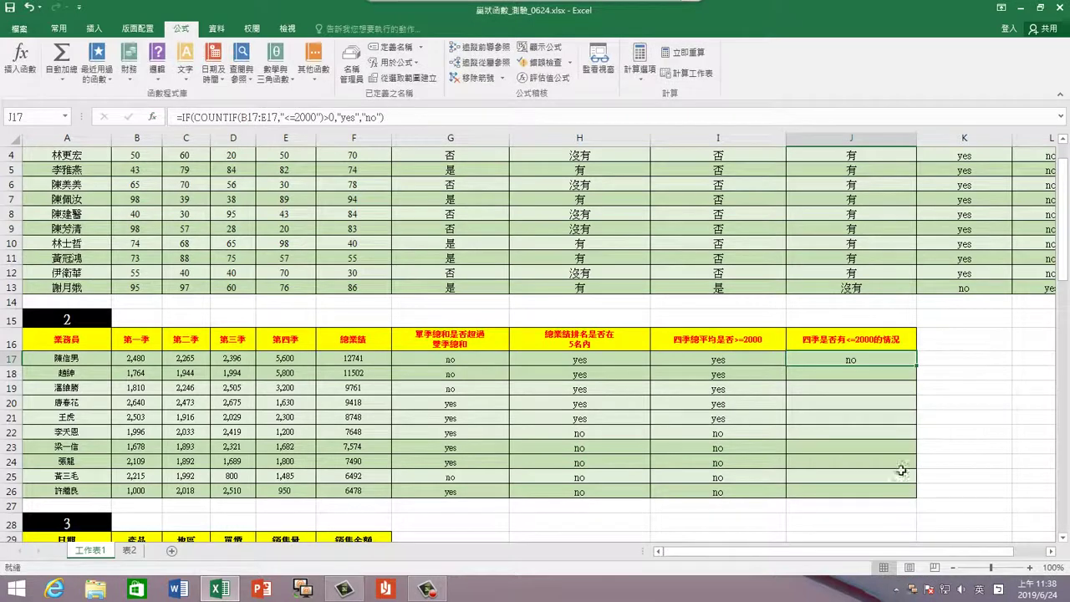
right_click(875, 360)
Paste J17's COUNTIF yes/no formula into J18:J26
click(908, 89)
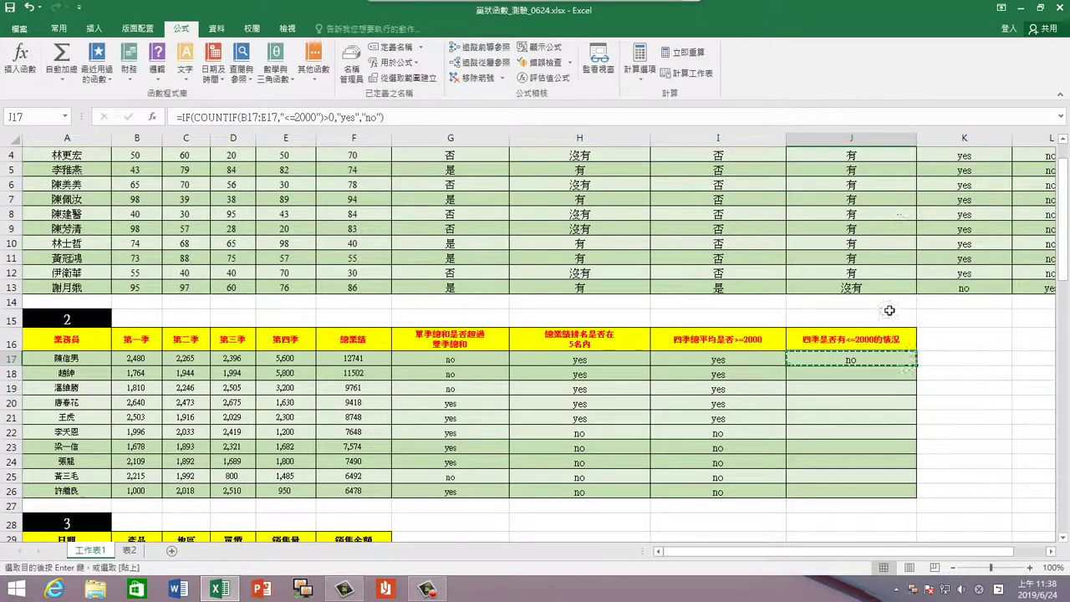
drag(853, 374, 878, 506)
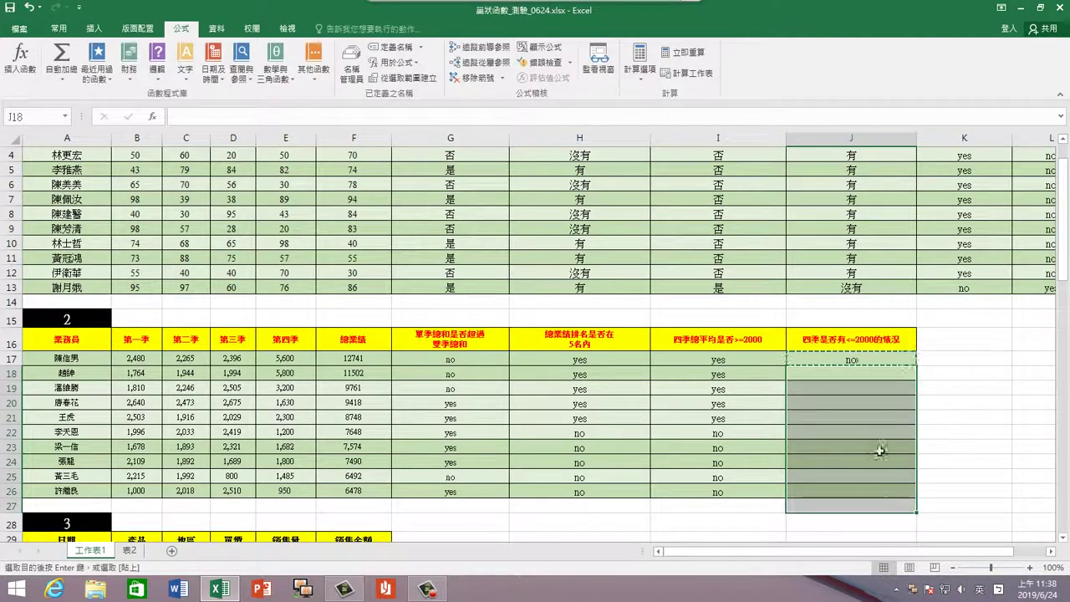
drag(870, 380, 867, 490)
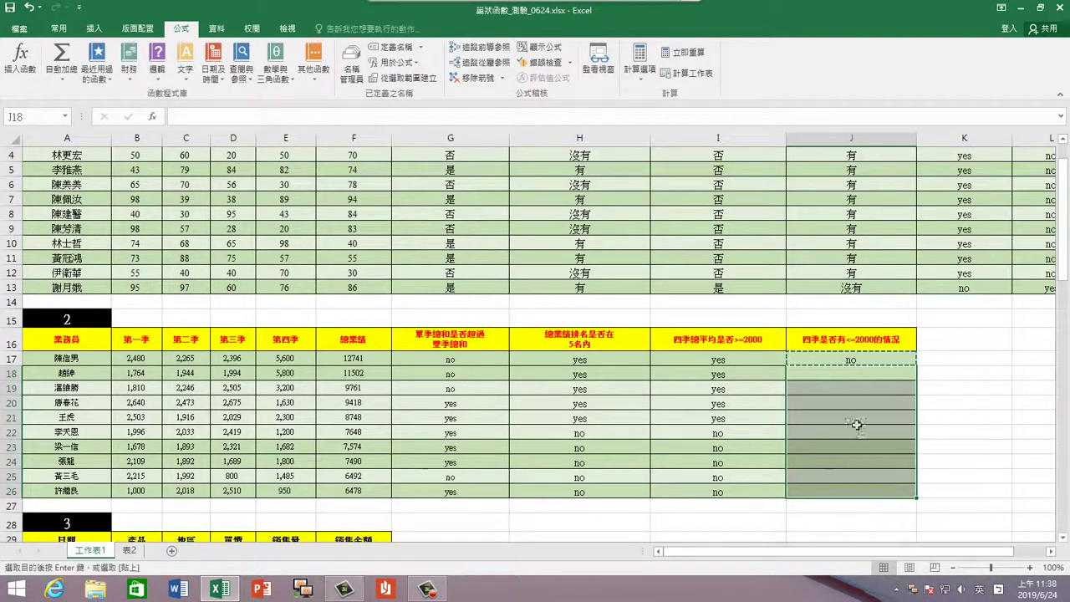
right_click(857, 425)
click(927, 187)
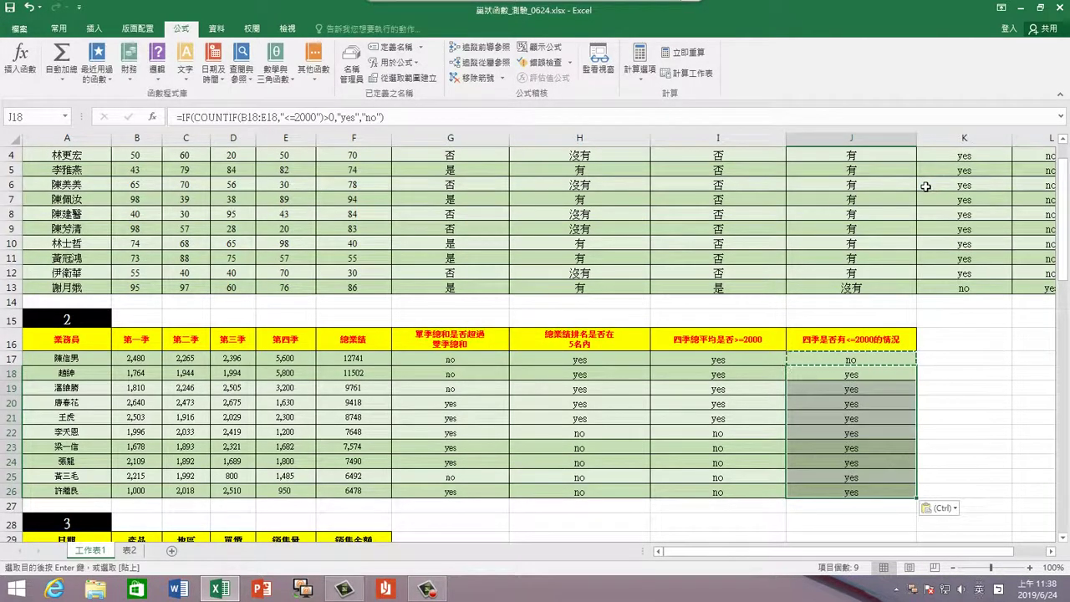
key(Escape)
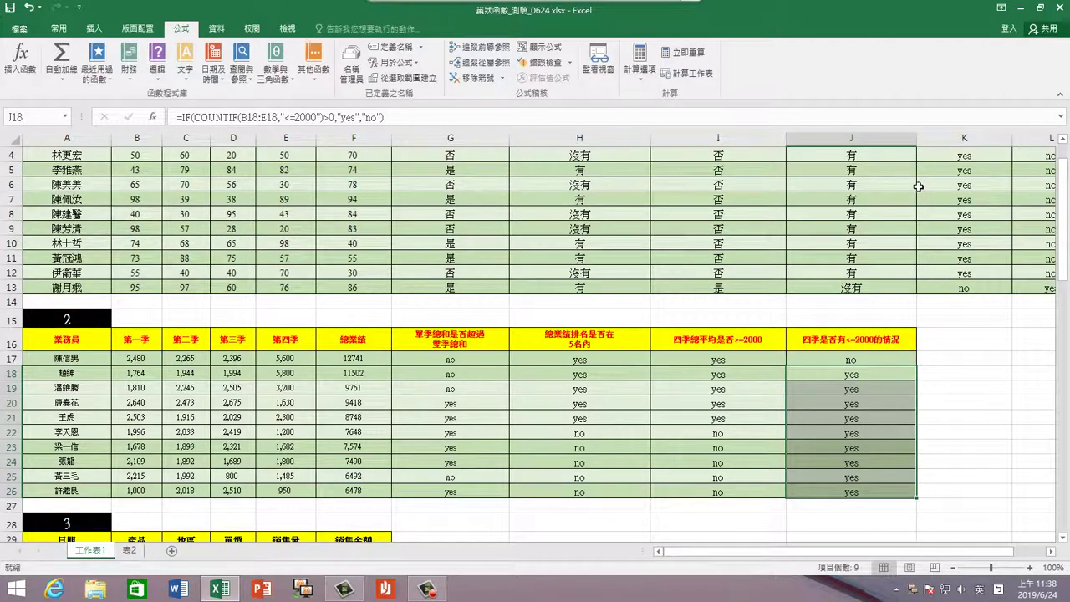
click(871, 358)
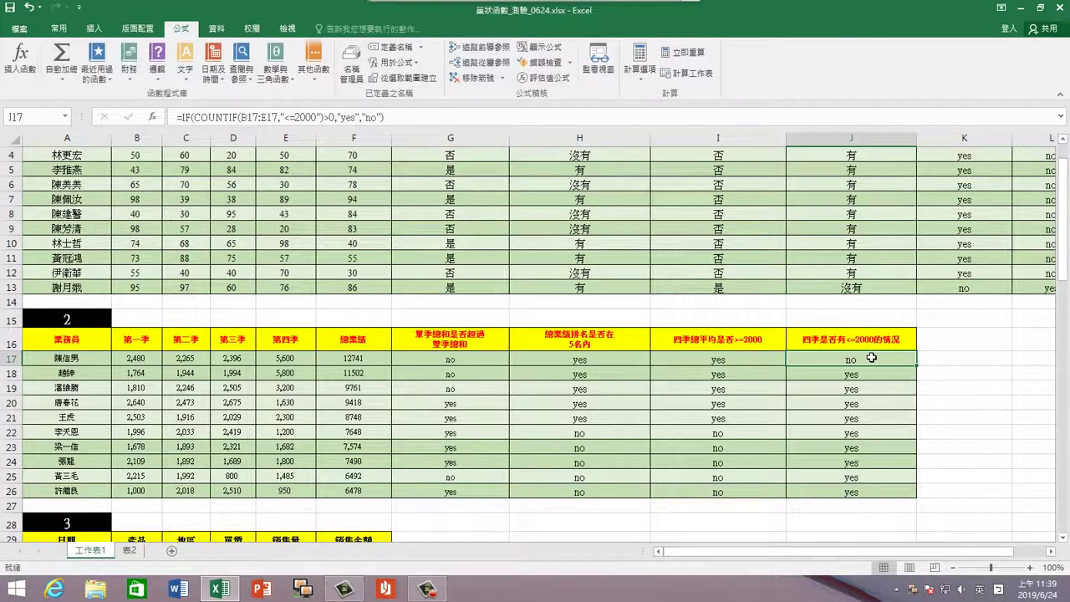
click(954, 361)
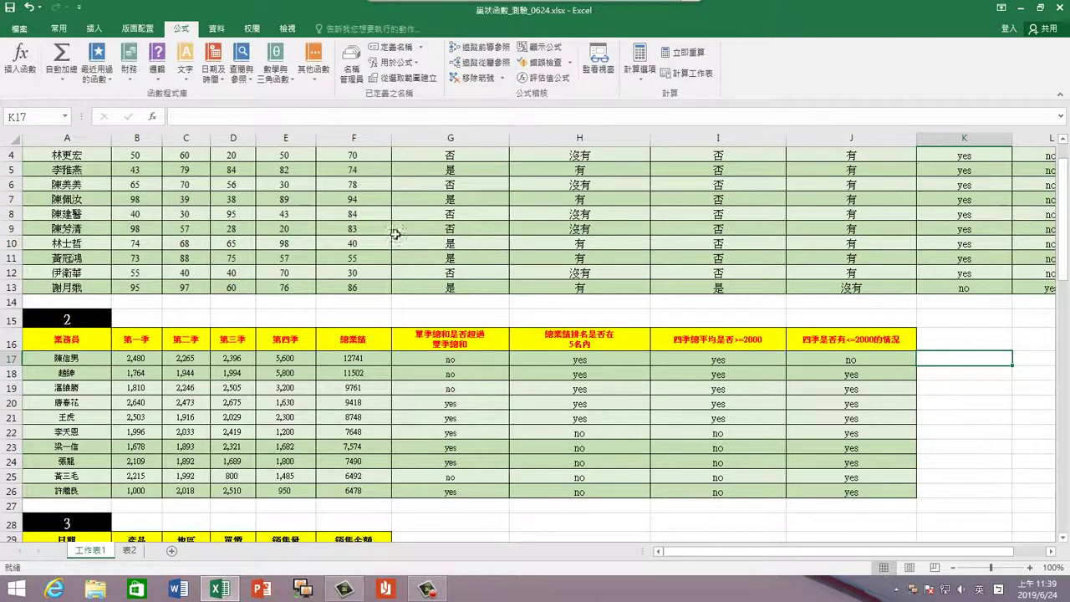
Start an IF formula in K17 with an OR function nested inside
click(103, 81)
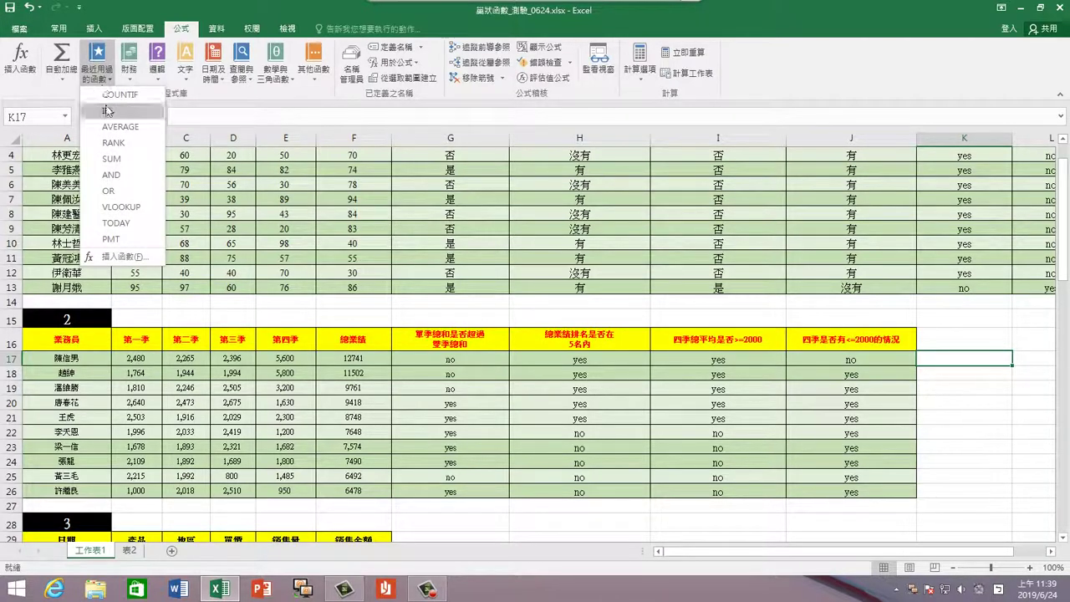
click(107, 110)
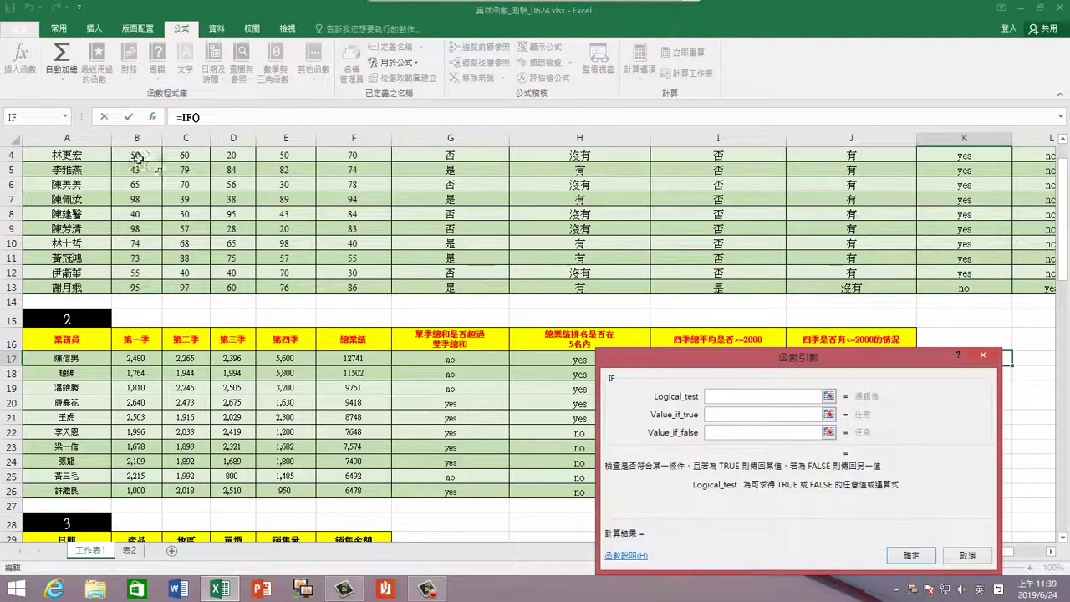
click(64, 117)
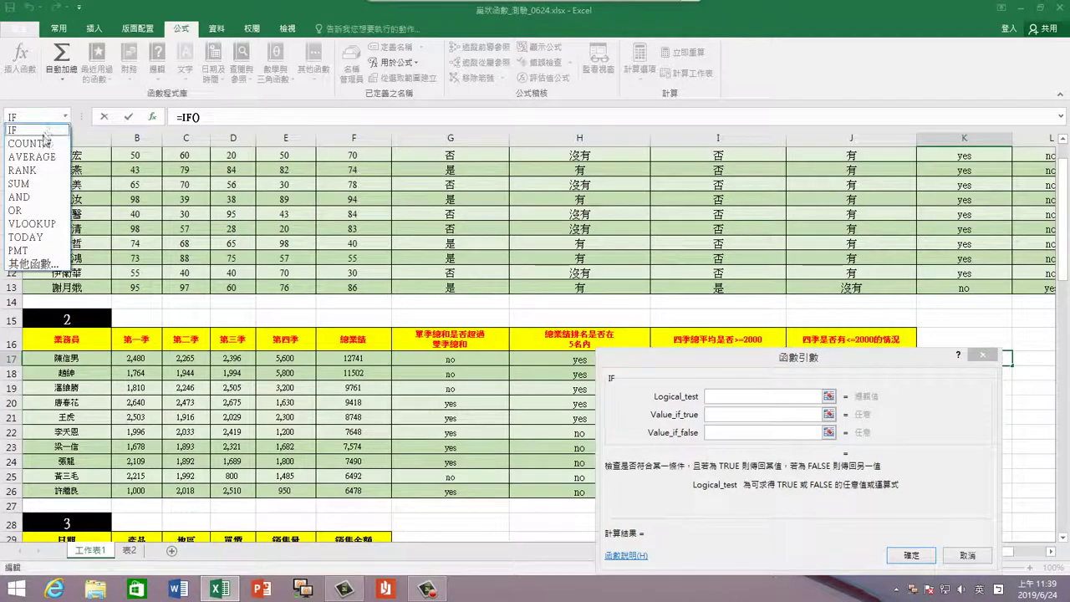
click(32, 209)
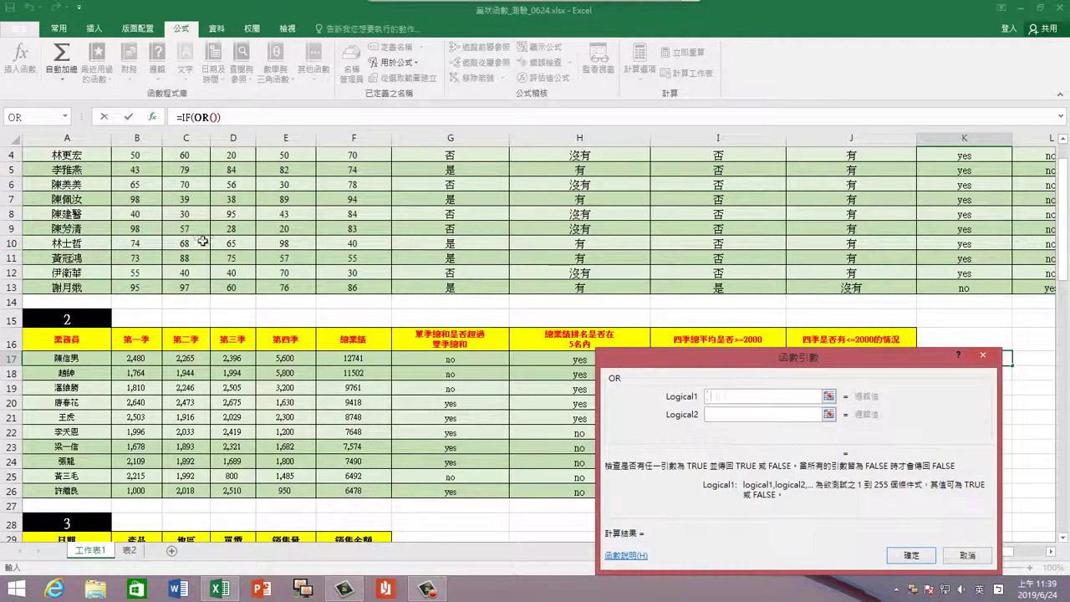
drag(740, 472, 747, 515)
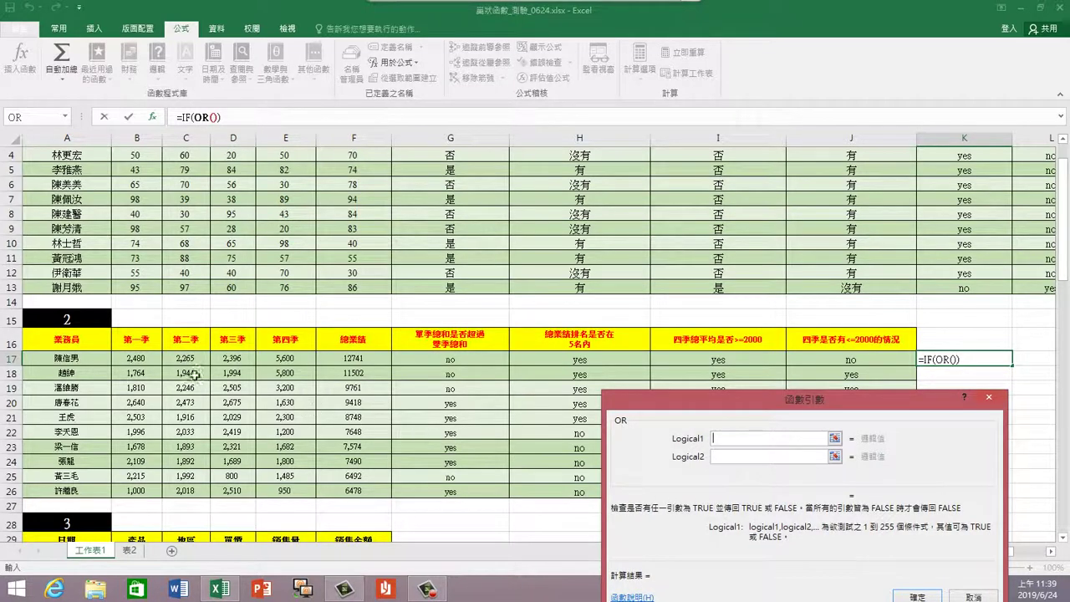
Enter B17<=2000 as the first OR condition and copy the <=2000 text
click(149, 358)
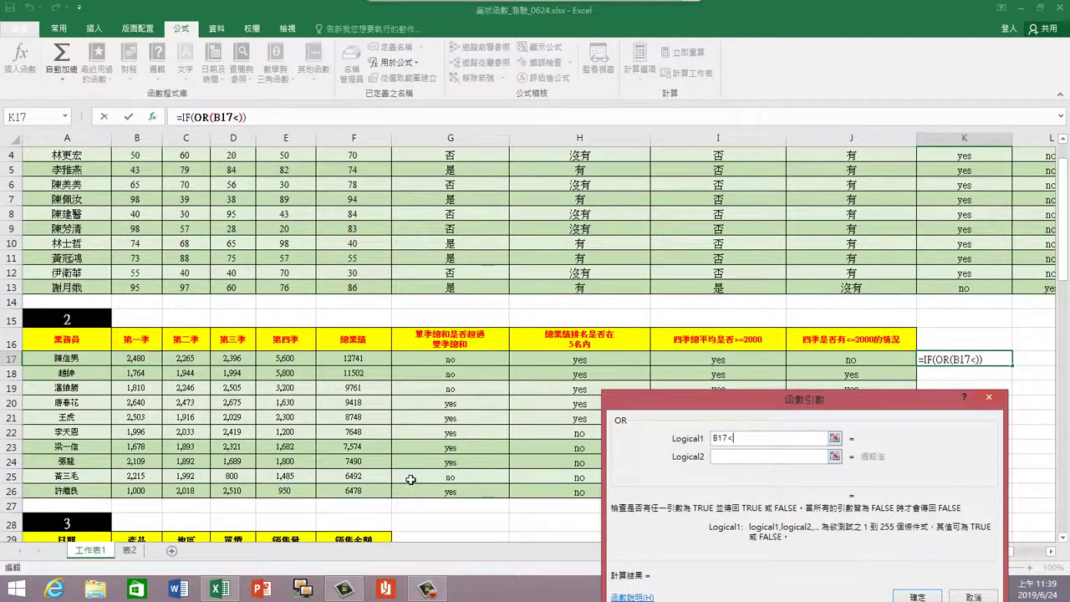
text(<=2000)
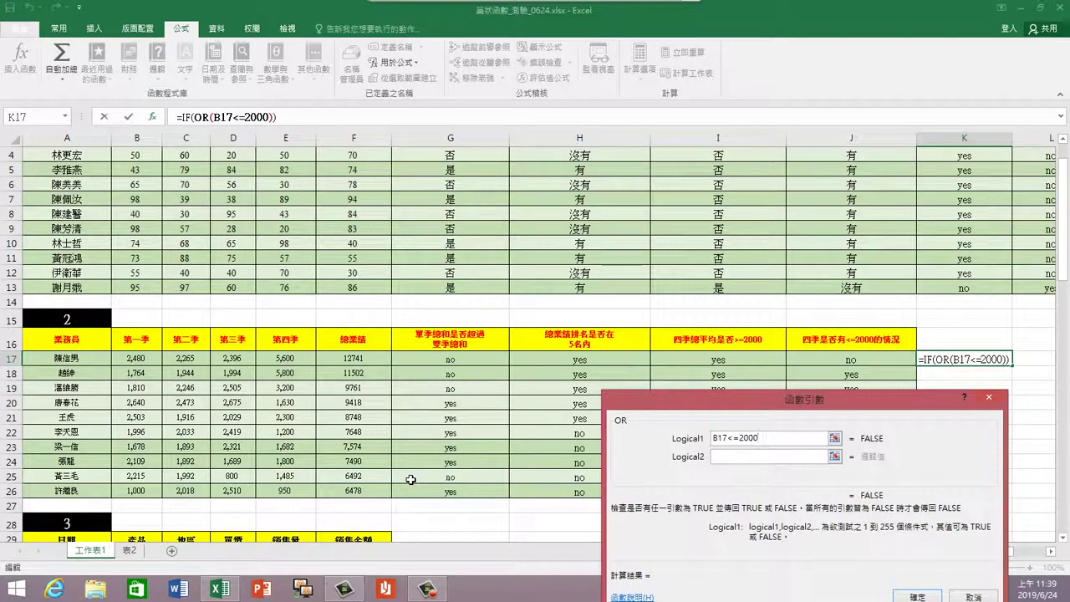
drag(730, 441, 762, 436)
right_click(747, 439)
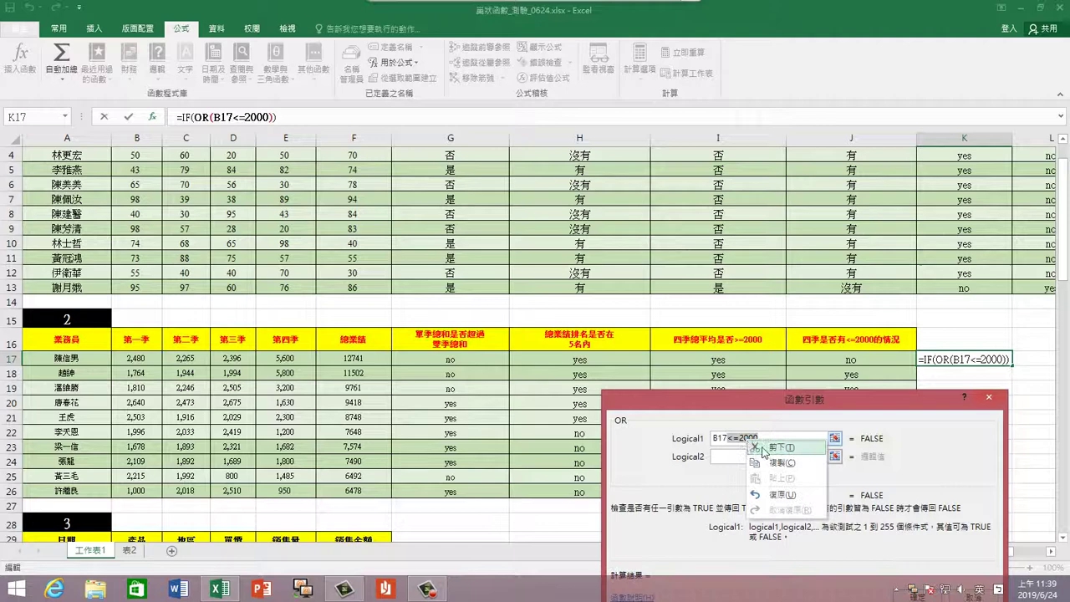
click(743, 458)
click(743, 458)
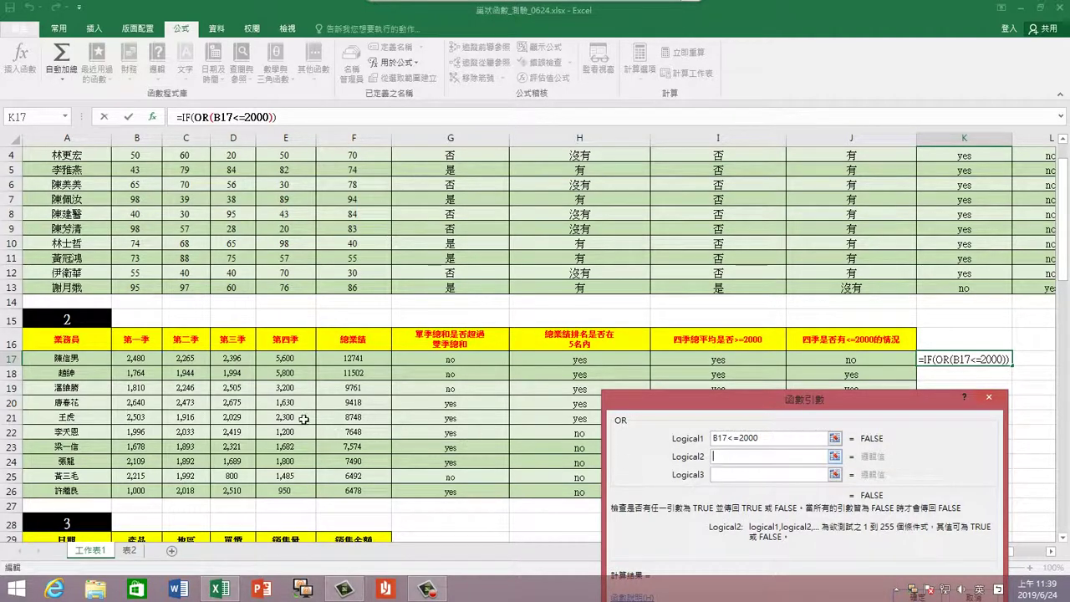
Add C17<=2000, D17<=2000 and E17<=2000 as the remaining OR conditions
click(193, 359)
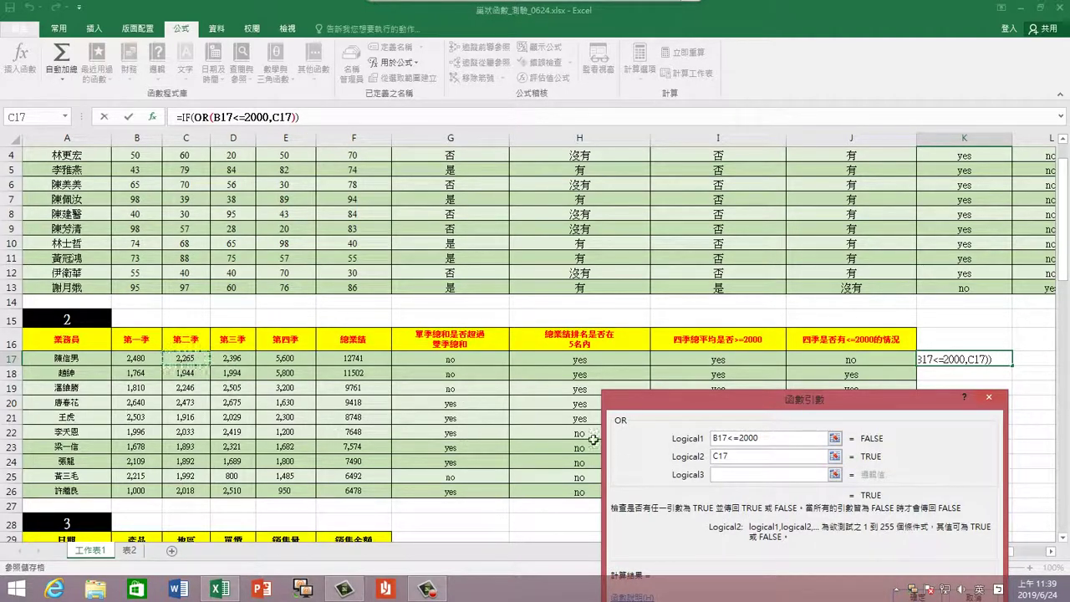
click(716, 473)
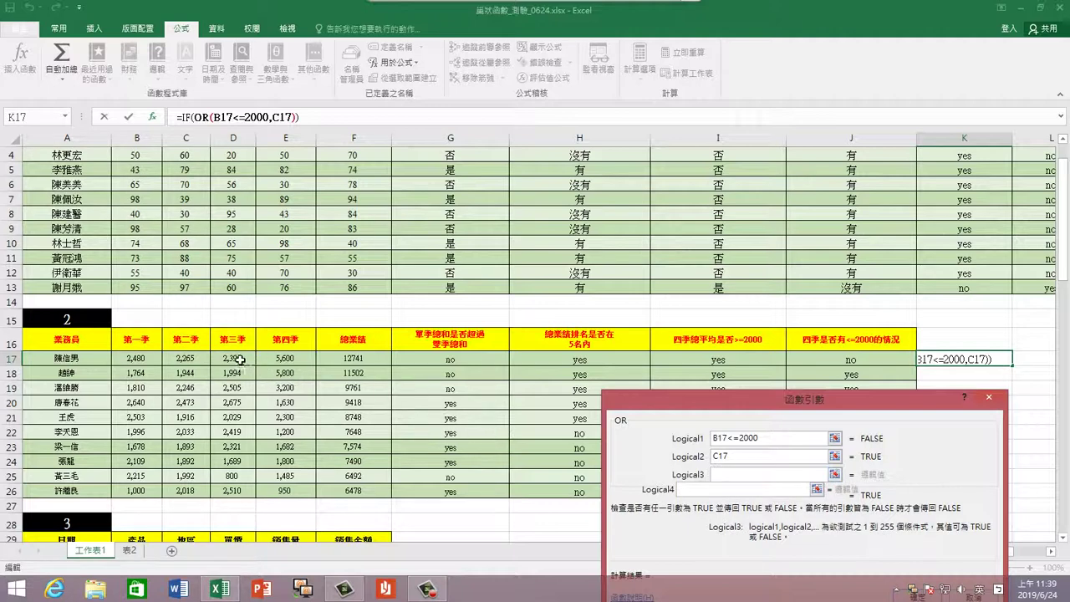
click(236, 360)
click(688, 490)
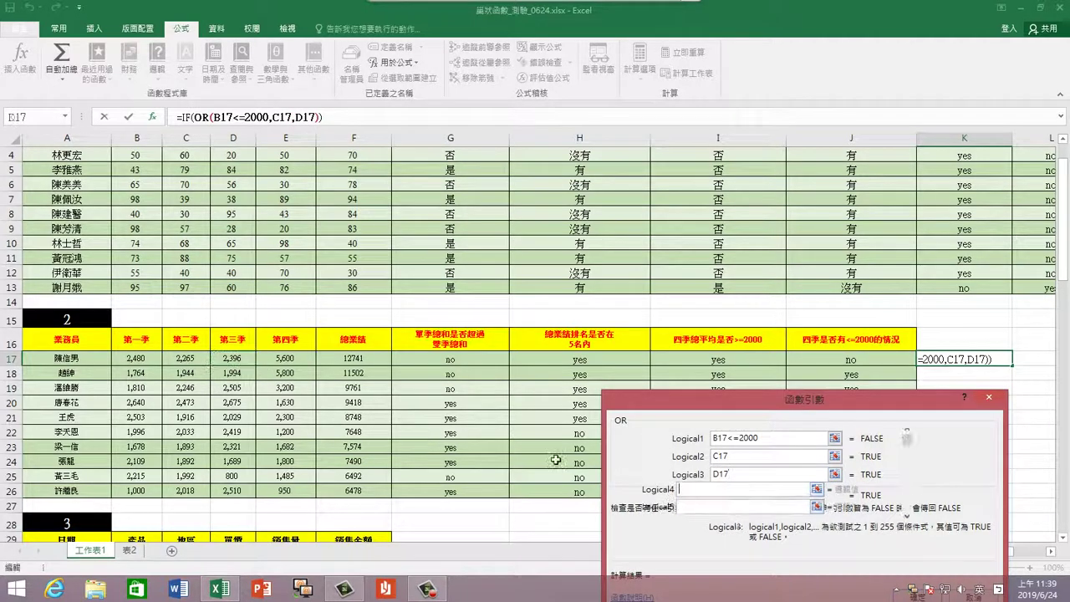
click(294, 359)
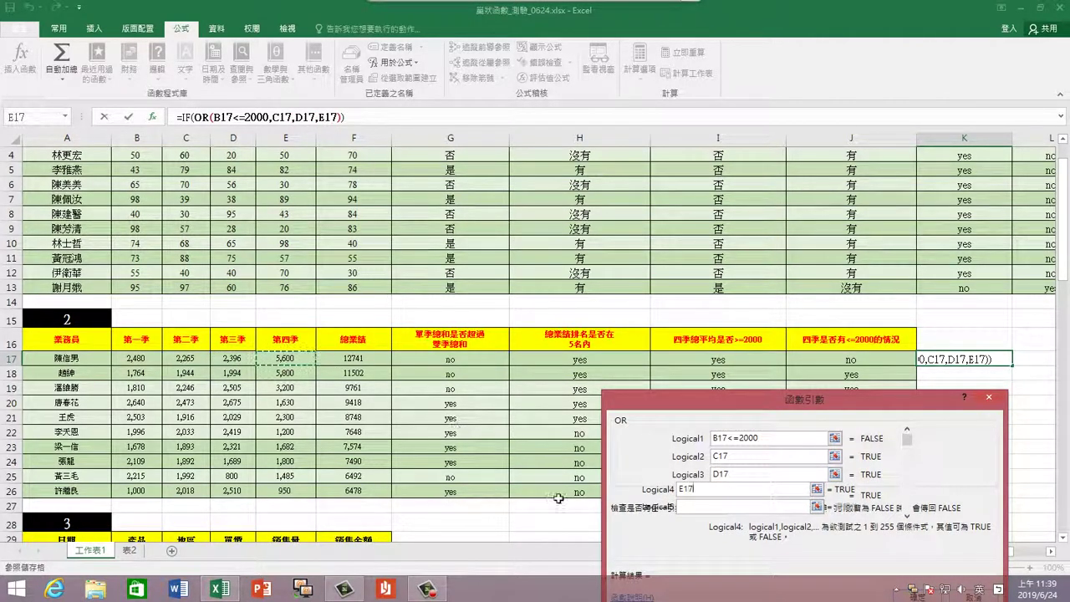
right_click(740, 457)
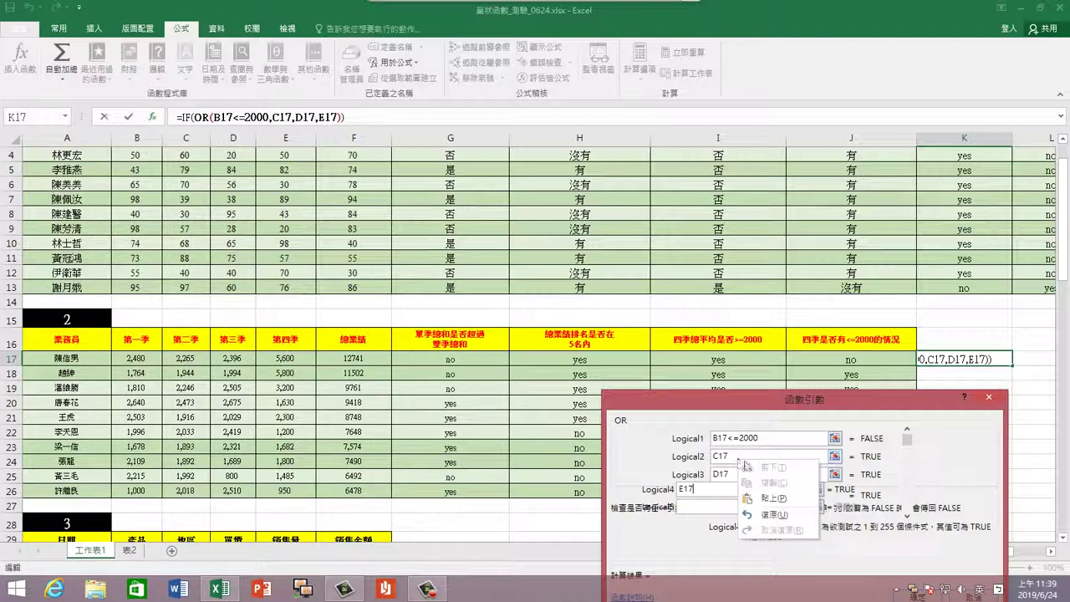
click(768, 495)
right_click(752, 474)
click(767, 514)
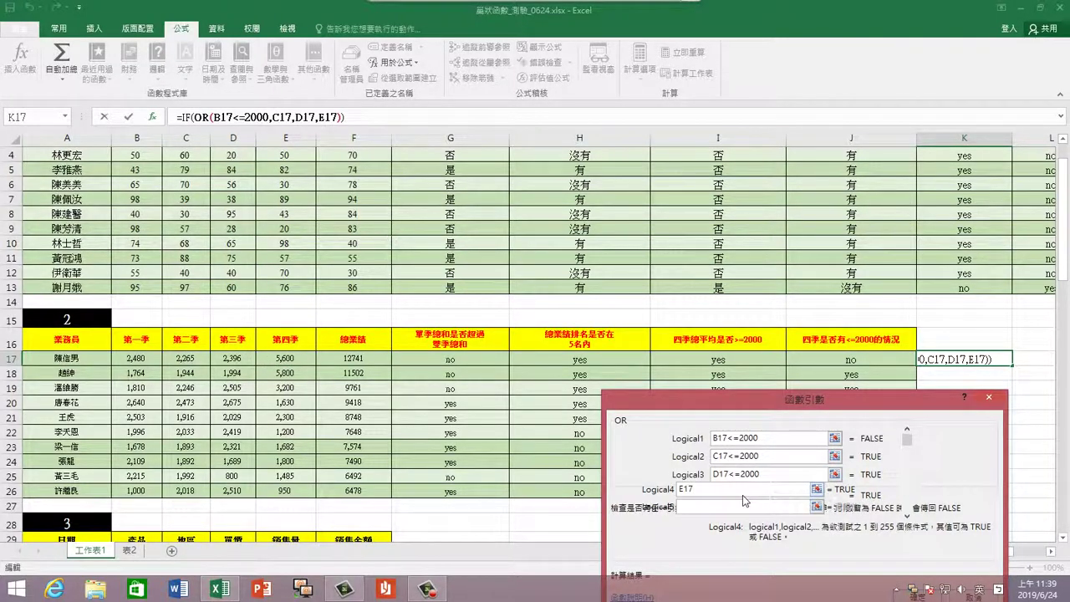
right_click(736, 490)
click(770, 530)
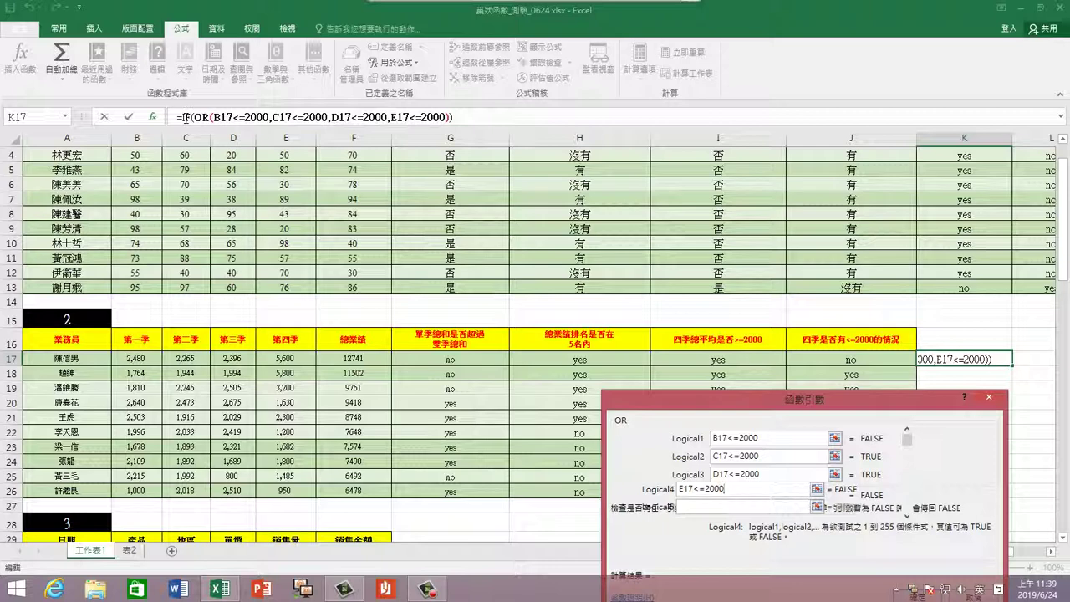
Give K17's IF the results yes and no, and confirm the formula
click(185, 117)
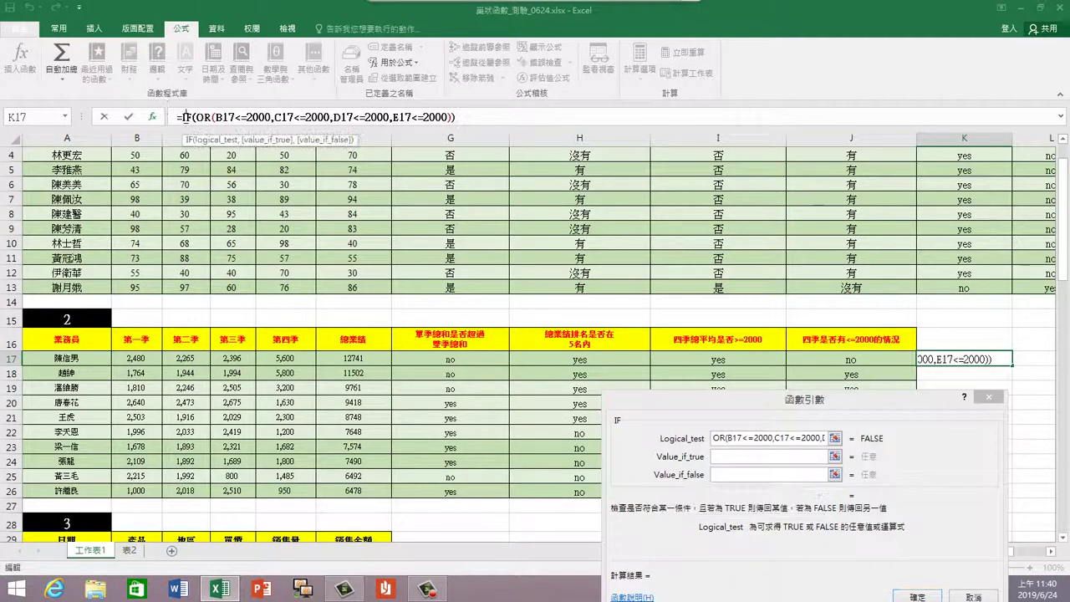
drag(640, 408, 629, 384)
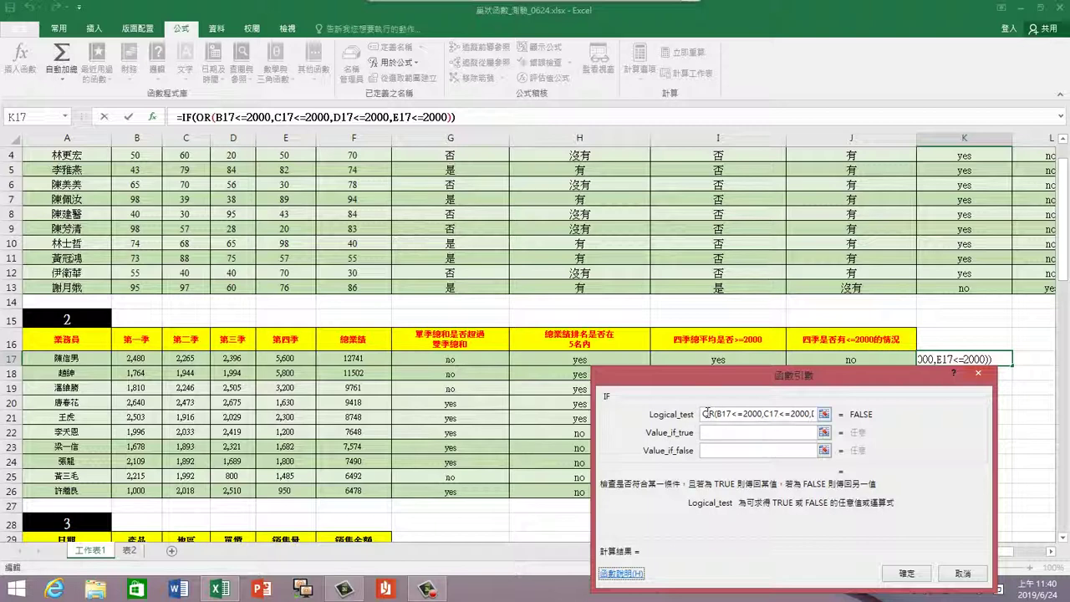
click(719, 433)
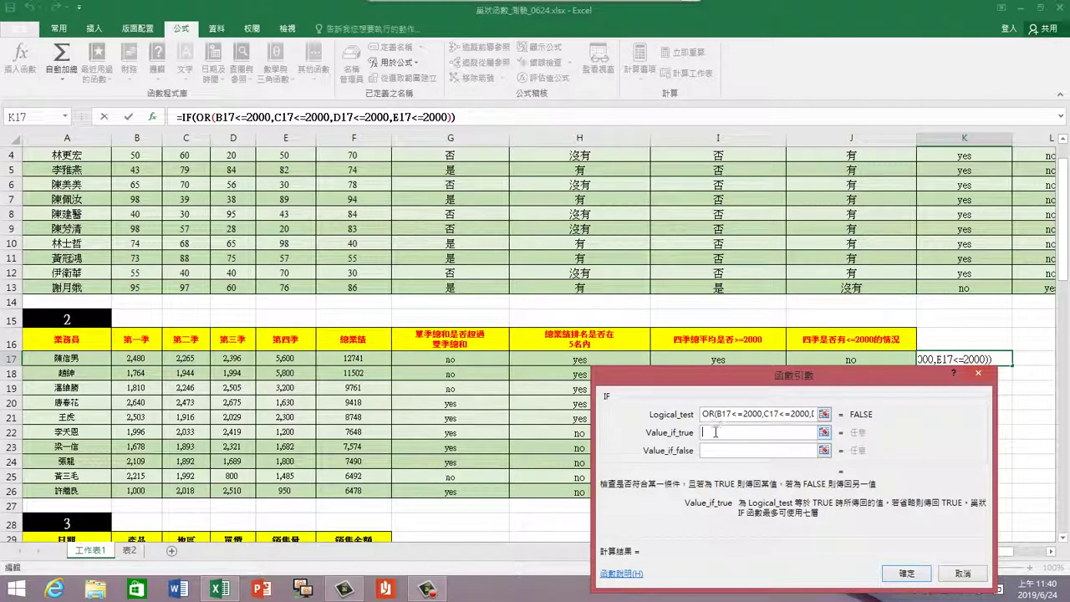
text(yes)
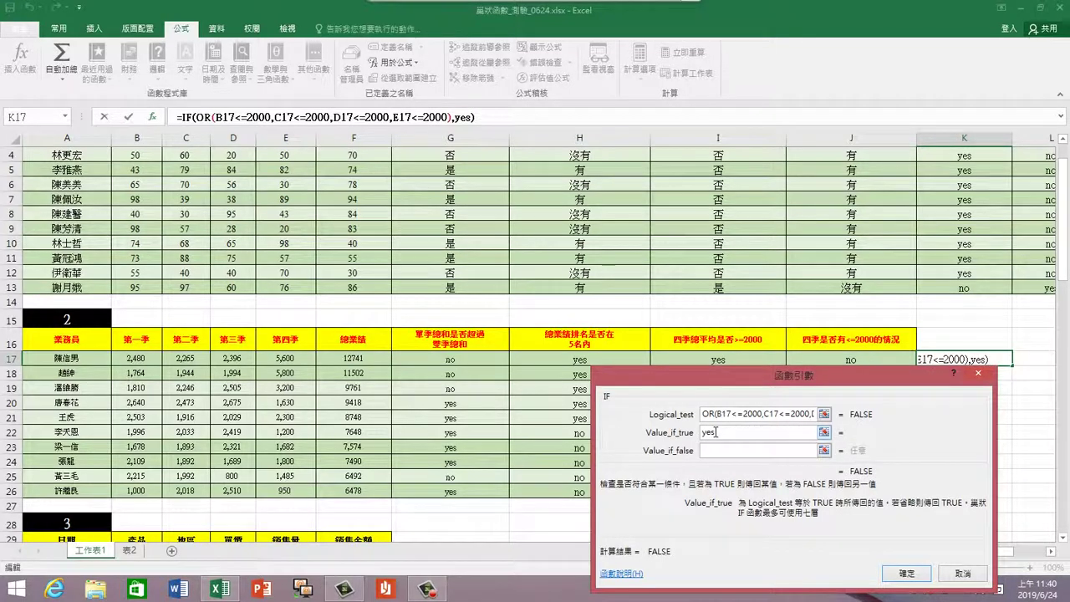
click(733, 449)
text(n)
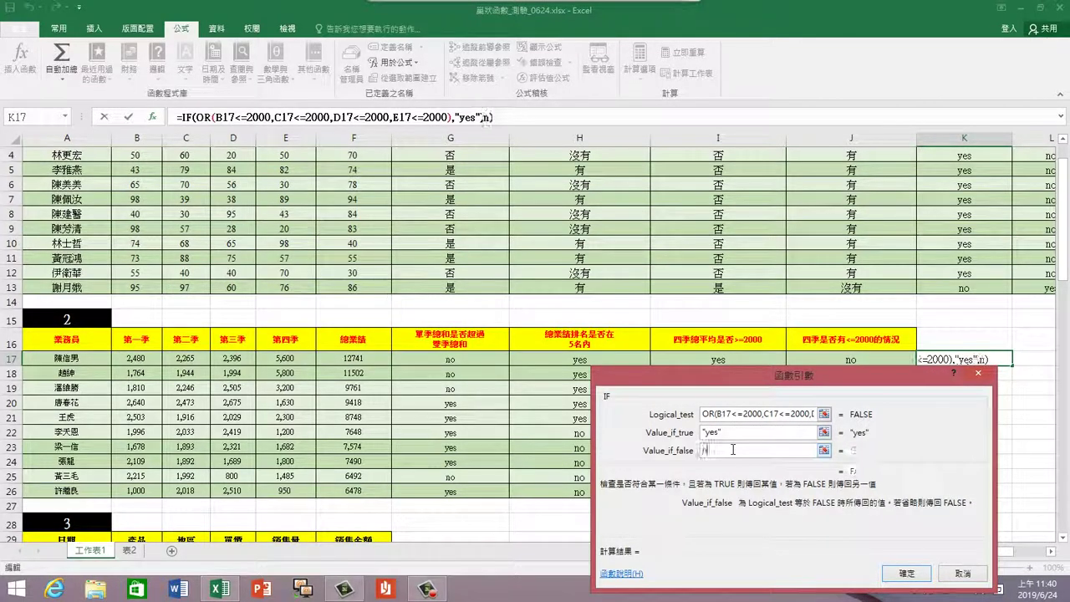
text(o)
click(740, 432)
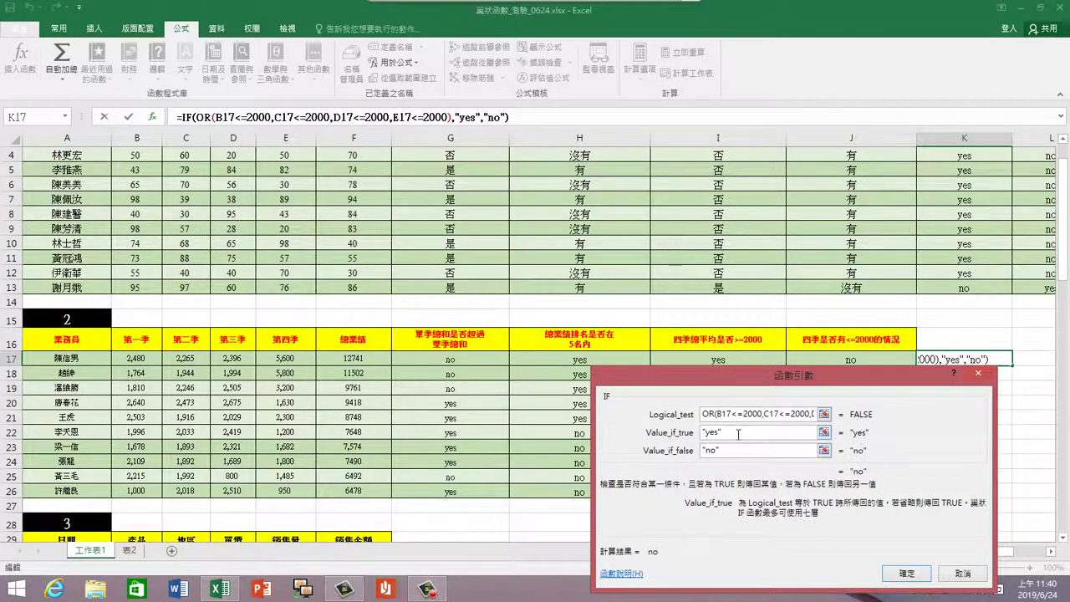
click(905, 574)
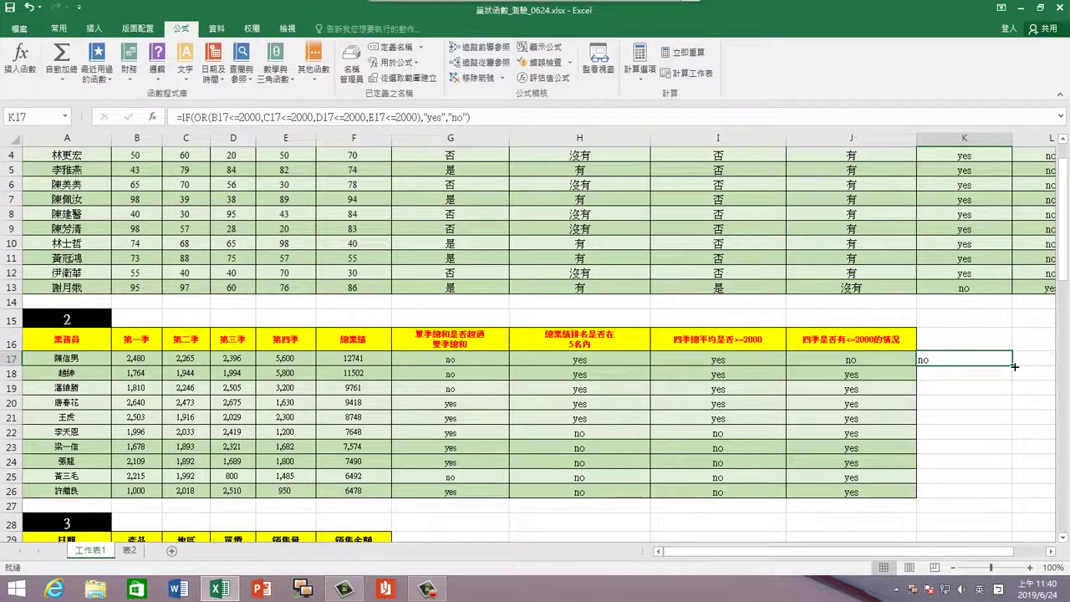
Fill the K17 OR formula down to K26 and check K26
drag(1015, 366, 1015, 499)
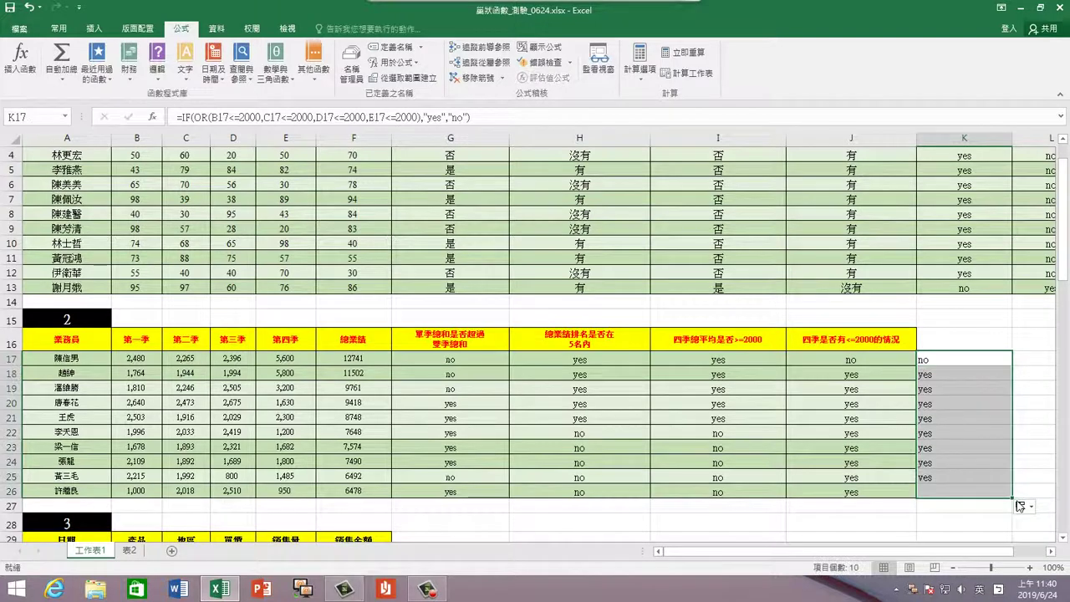
click(968, 488)
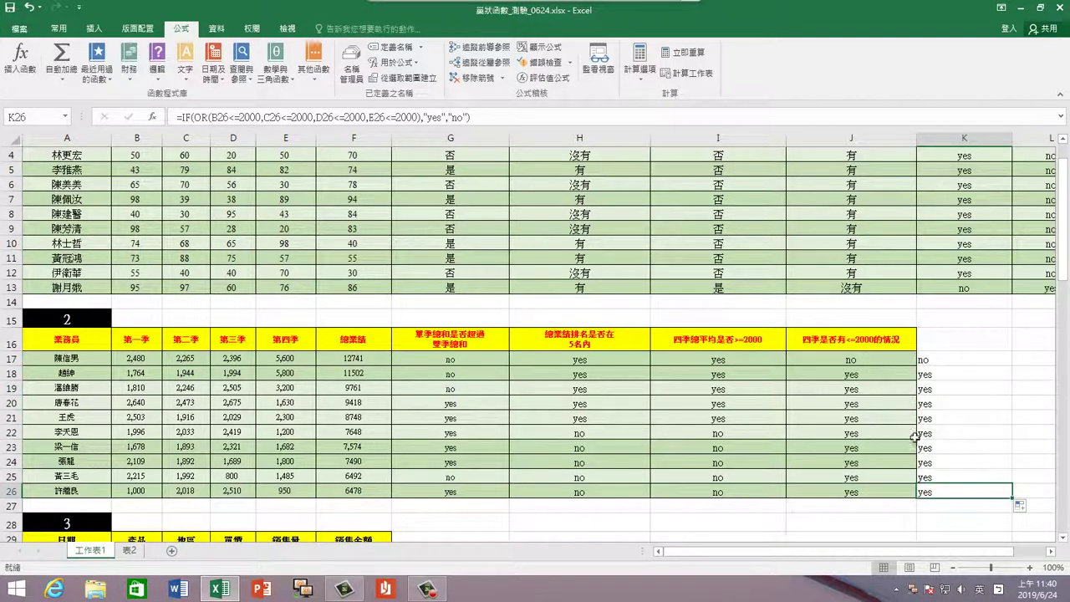
Show the TRBS10.0 teaching console, minimise it to the tray, and scroll the sheet
mouse_move(543, 4)
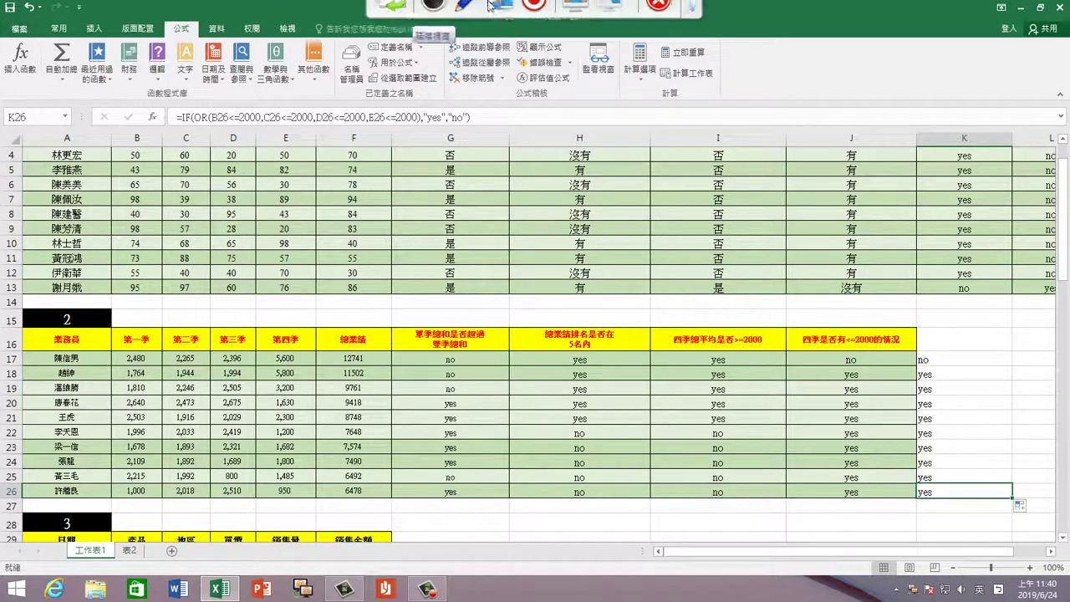
click(657, 20)
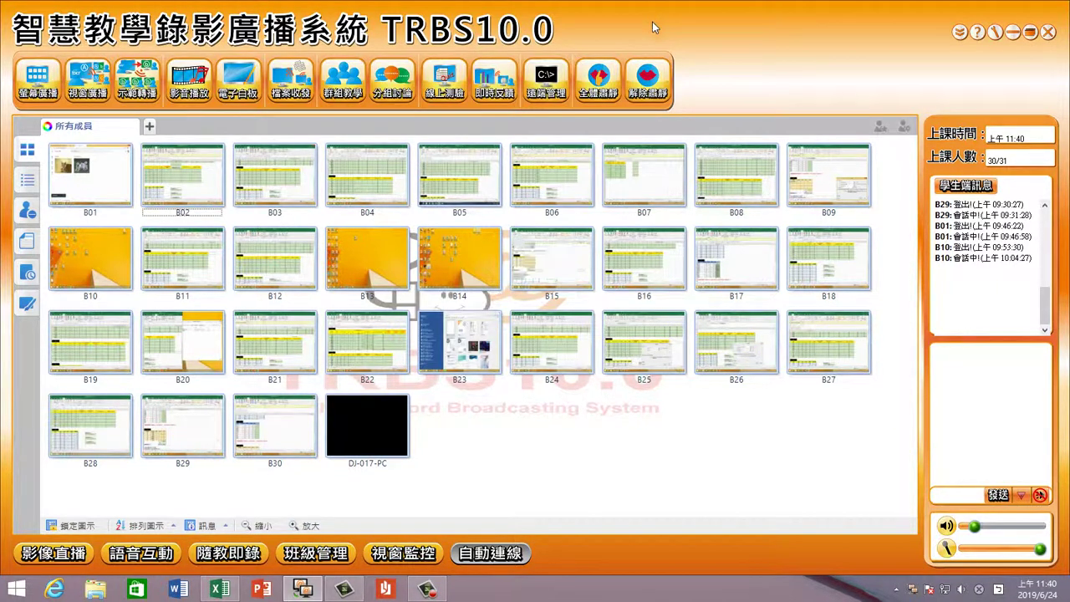
click(1013, 32)
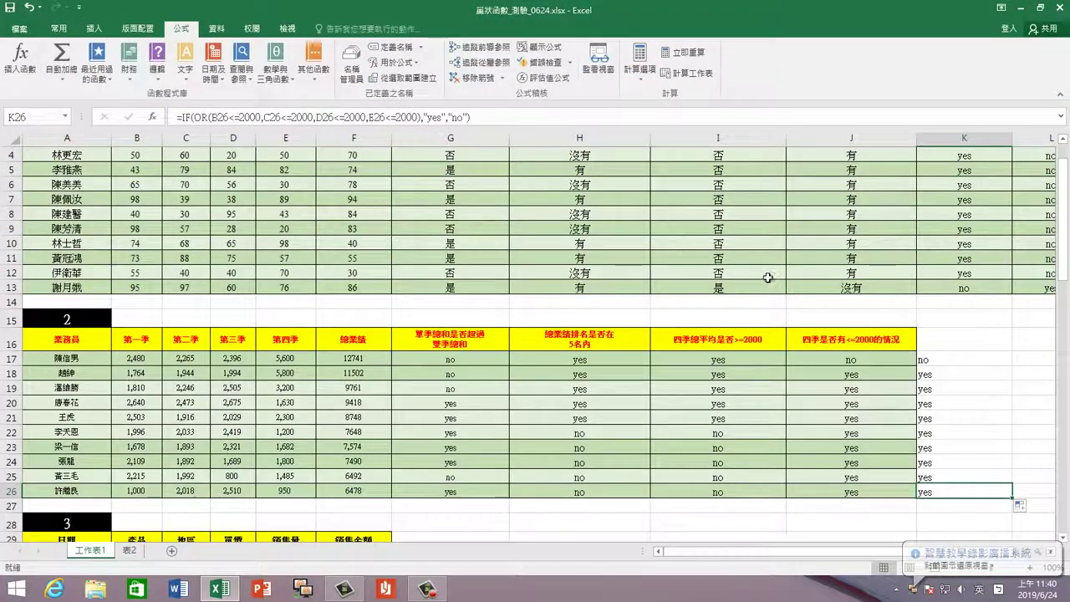
scroll(711, 403, down, 3)
scroll(669, 410, down, 2)
scroll(618, 417, down, 2)
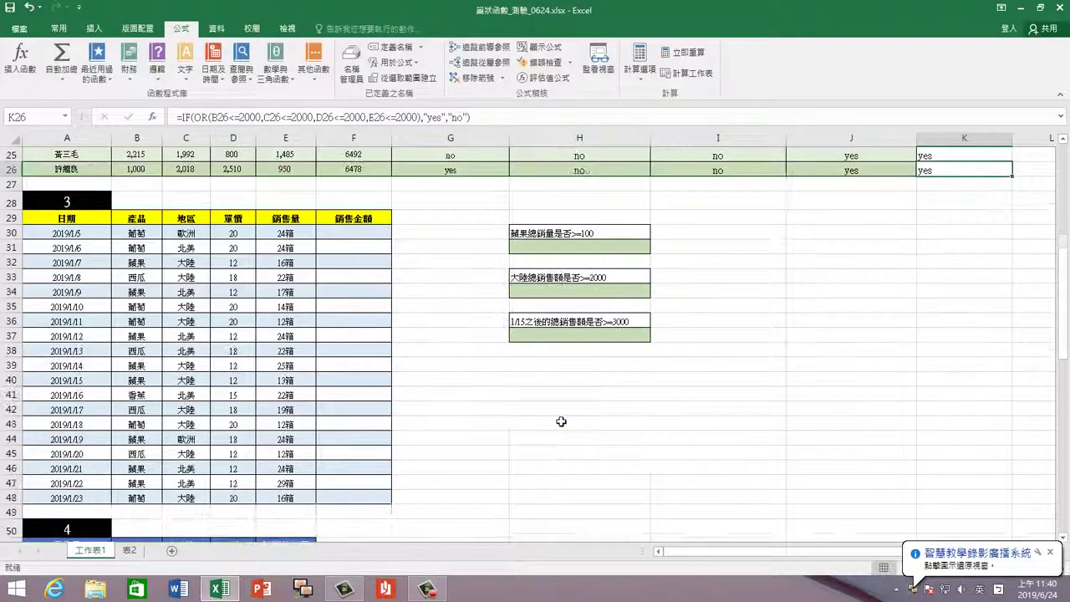
scroll(561, 422, up, 1)
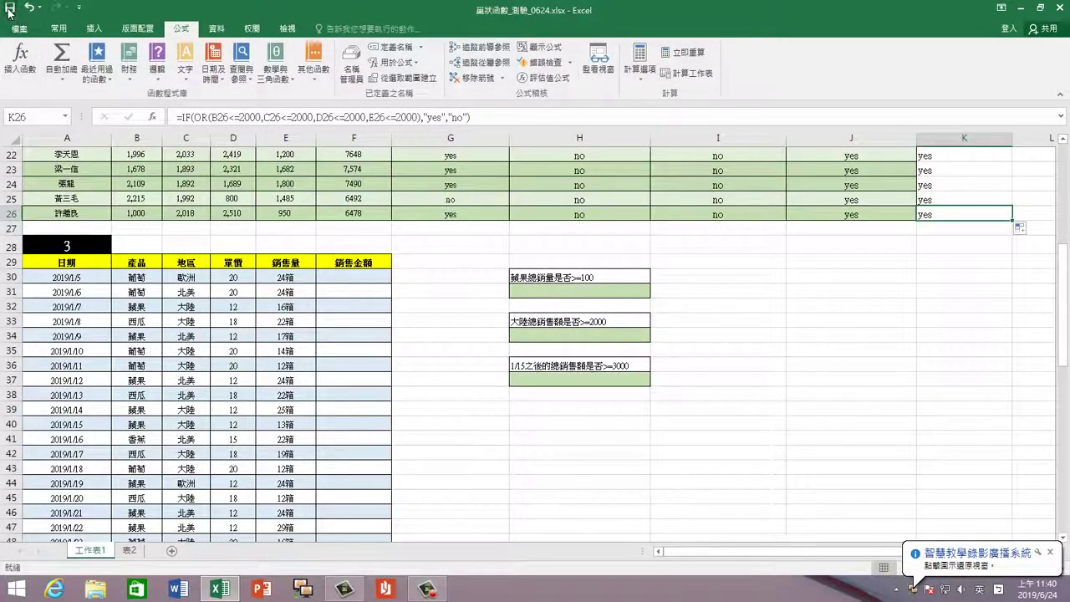